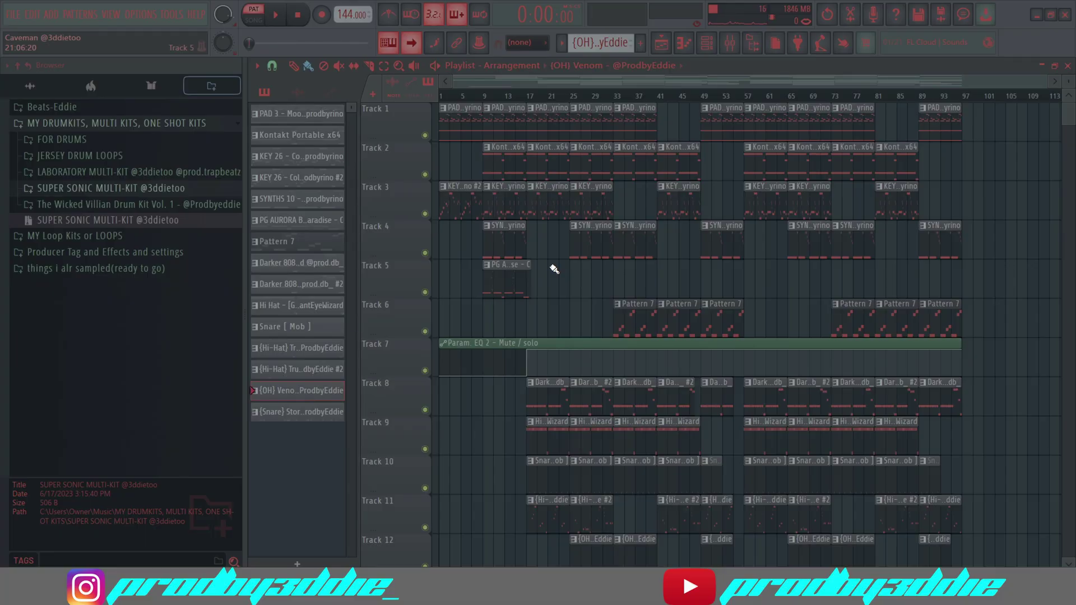
- Browse the SUPER SONIC MULTI-KIT and The Wicked Villian Drum Kit folders in the Browser
{"action": "left_click", "coordinate": [156, 188]}
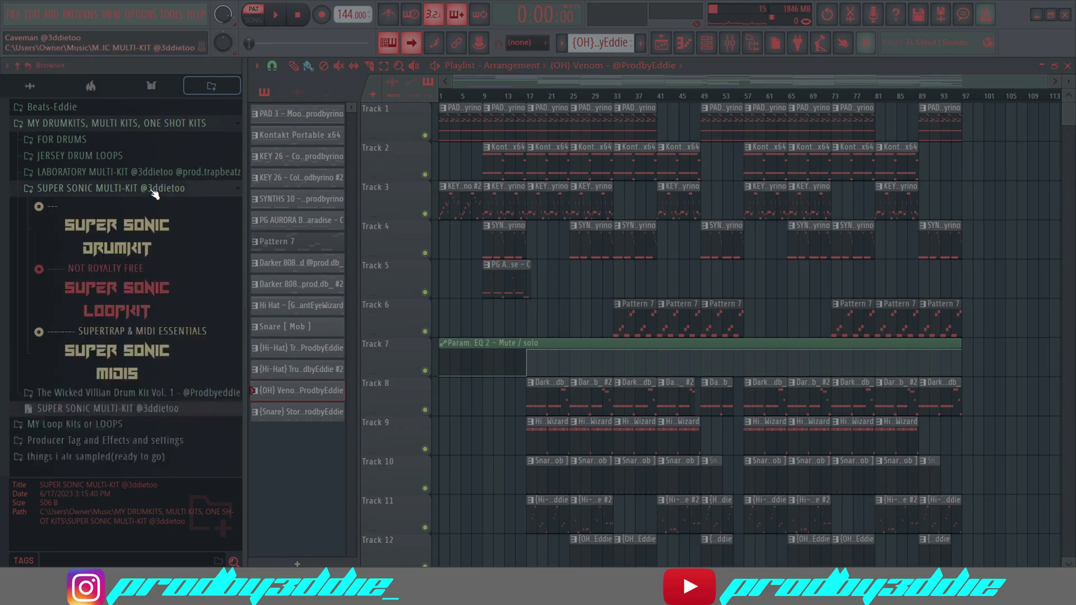
{"action": "left_click", "coordinate": [117, 218]}
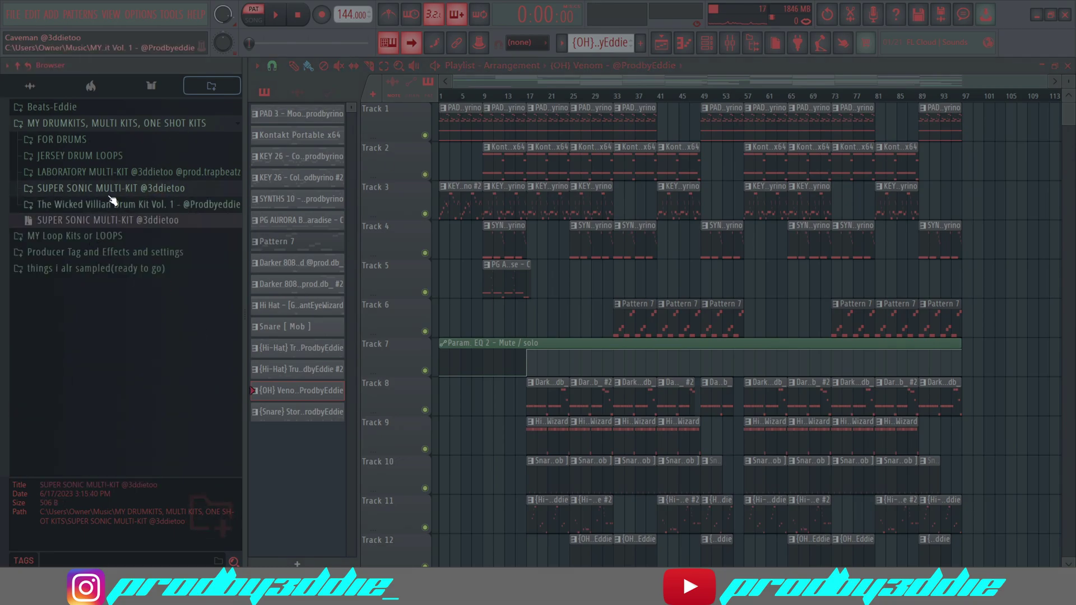
{"action": "left_click", "coordinate": [123, 232]}
{"action": "left_click", "coordinate": [124, 232]}
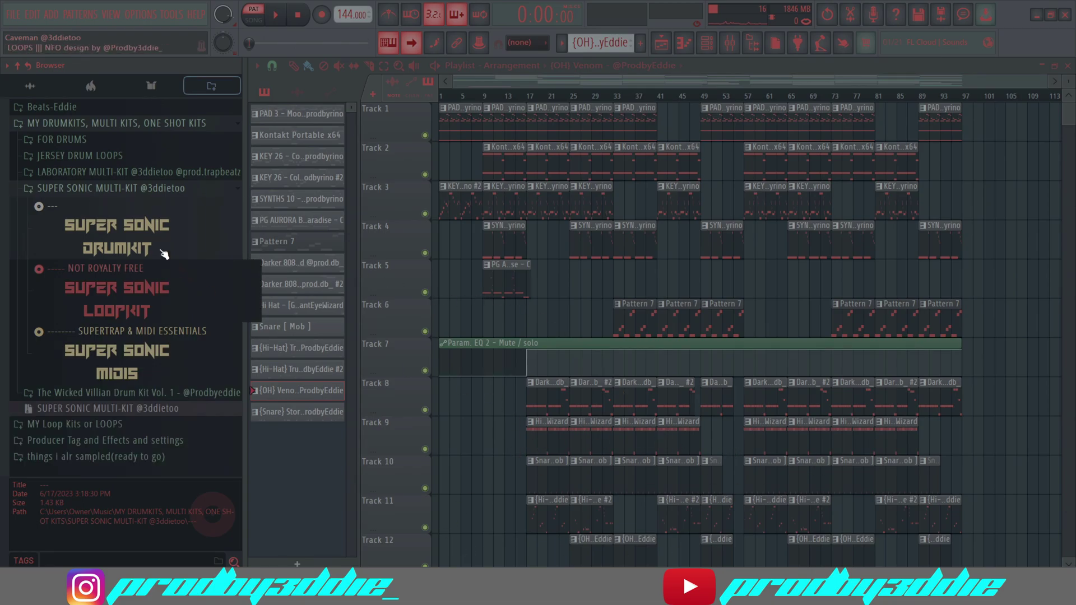
{"action": "left_click", "coordinate": [132, 195]}
{"action": "left_click", "coordinate": [112, 204]}
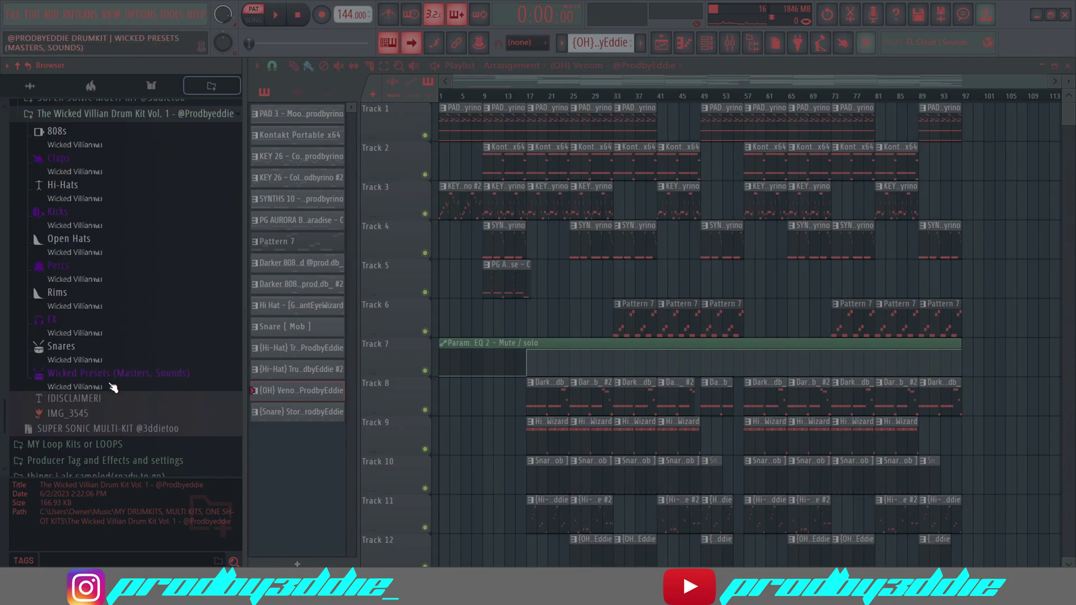
{"action": "scroll", "coordinate": [86, 222], "scroll_direction": "up", "scroll_amount": 3}
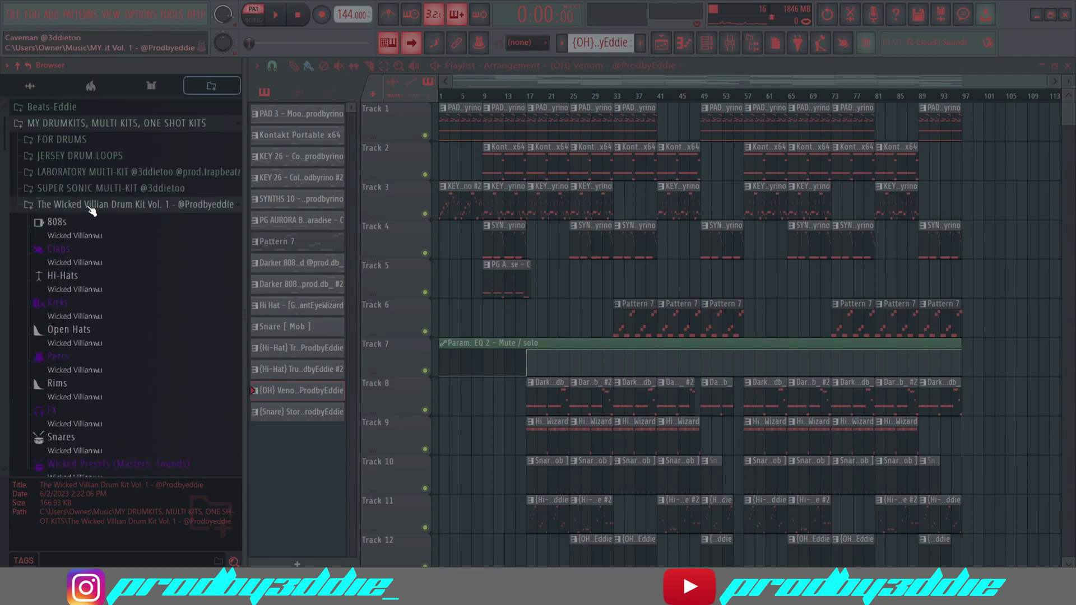
{"action": "left_click", "coordinate": [90, 208]}
{"action": "left_click", "coordinate": [89, 205]}
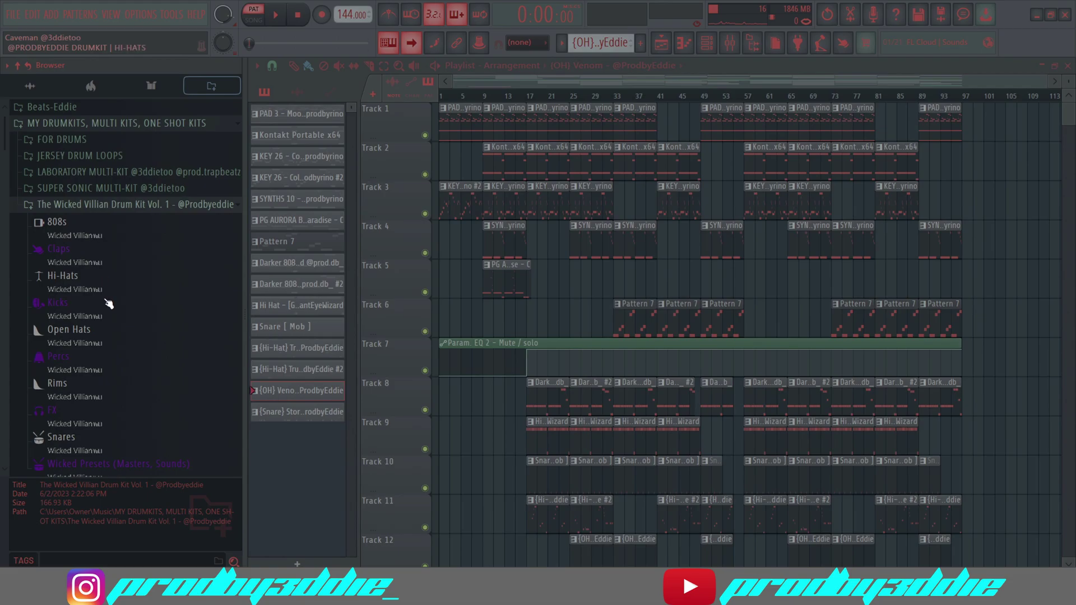
{"action": "left_click", "coordinate": [90, 206]}
{"action": "left_click", "coordinate": [92, 197]}
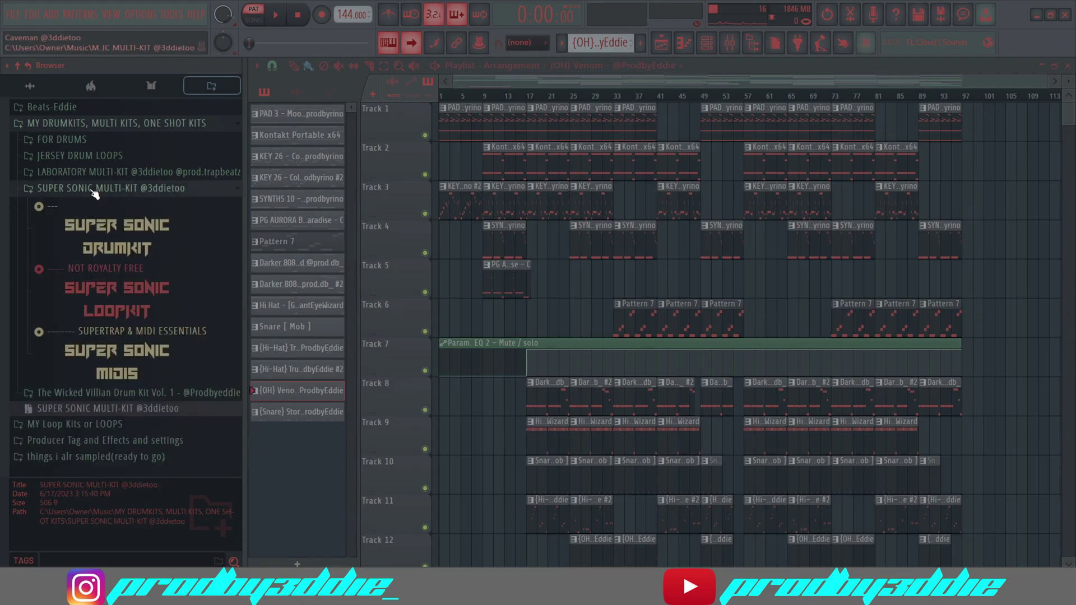
{"action": "left_click", "coordinate": [93, 201]}
{"action": "left_click", "coordinate": [90, 196]}
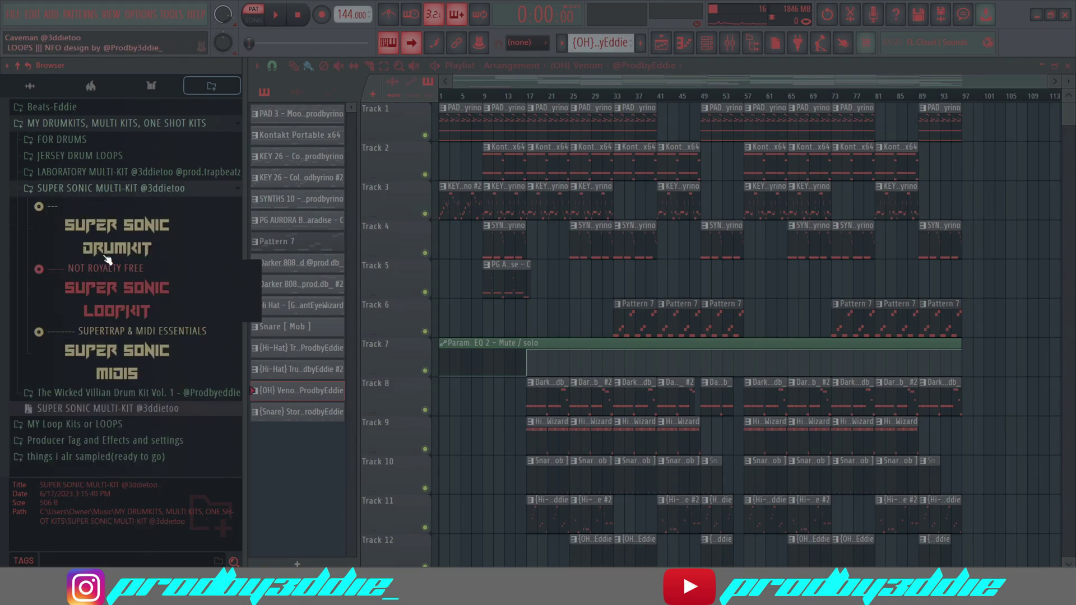
{"action": "left_click", "coordinate": [168, 255]}
{"action": "left_click", "coordinate": [141, 229]}
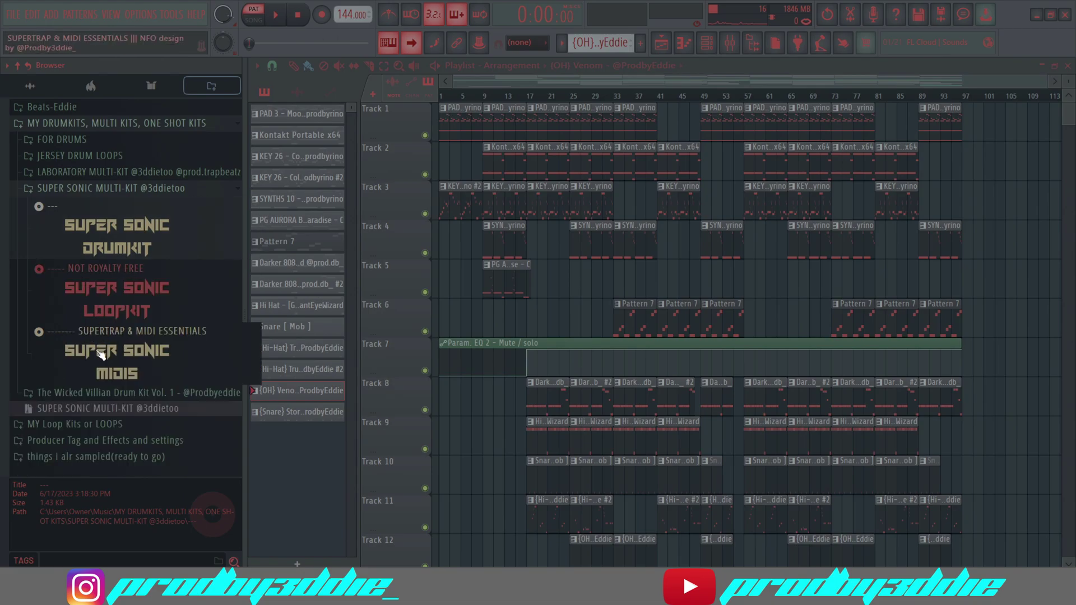
- Explore the SUPER SONIC MIDIS, LOOPKIT and LOOPS folders, then collapse the MULTI-KIT folder
{"action": "left_click", "coordinate": [111, 359]}
{"action": "left_click", "coordinate": [112, 359]}
{"action": "left_click", "coordinate": [112, 358]}
{"action": "left_click", "coordinate": [98, 284]}
{"action": "left_click", "coordinate": [85, 387]}
{"action": "scroll", "coordinate": [73, 330], "scroll_direction": "up", "scroll_amount": 2}
{"action": "scroll", "coordinate": [72, 331], "scroll_direction": "up", "scroll_amount": 3}
{"action": "left_click", "coordinate": [78, 333]}
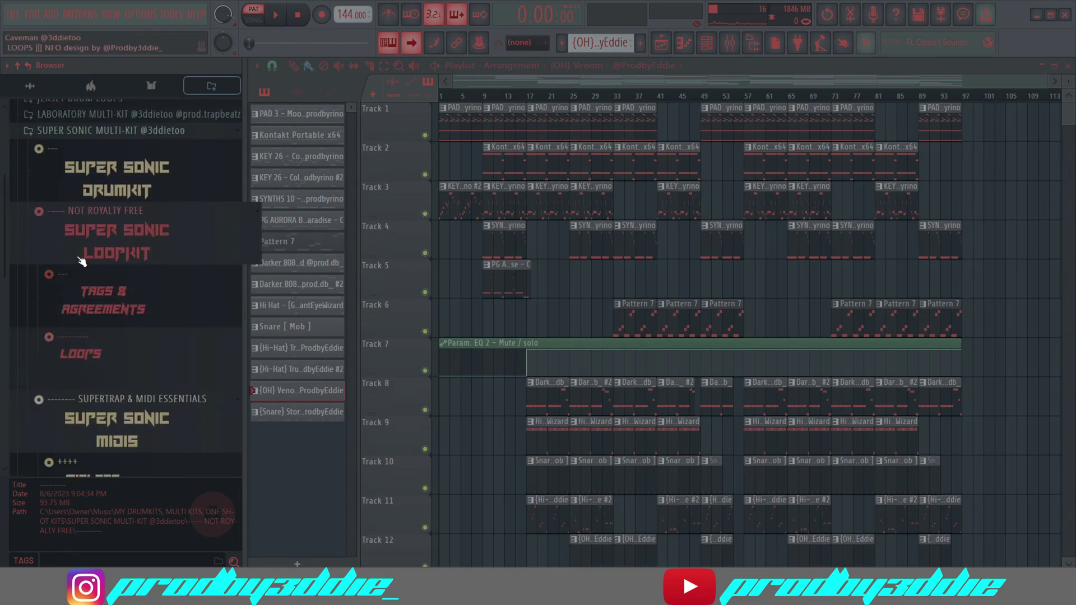
{"action": "left_click", "coordinate": [83, 259]}
{"action": "left_click", "coordinate": [81, 295]}
{"action": "left_click", "coordinate": [118, 219]}
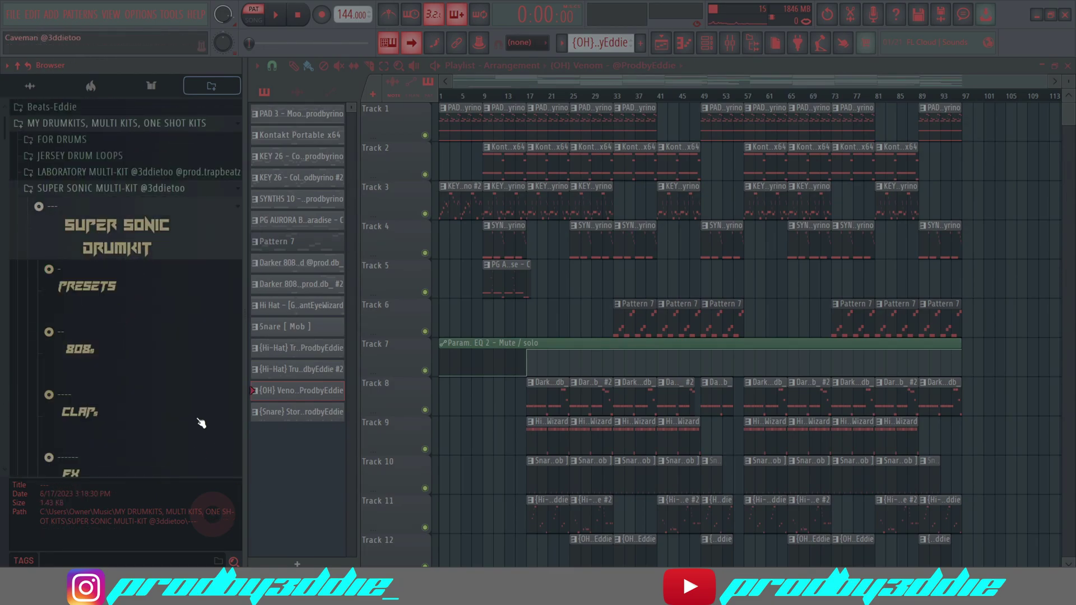
{"action": "scroll", "coordinate": [180, 404], "scroll_direction": "down", "scroll_amount": 5}
{"action": "scroll", "coordinate": [112, 281], "scroll_direction": "up", "scroll_amount": 3}
{"action": "left_click", "coordinate": [115, 161]}
{"action": "left_click", "coordinate": [107, 188]}
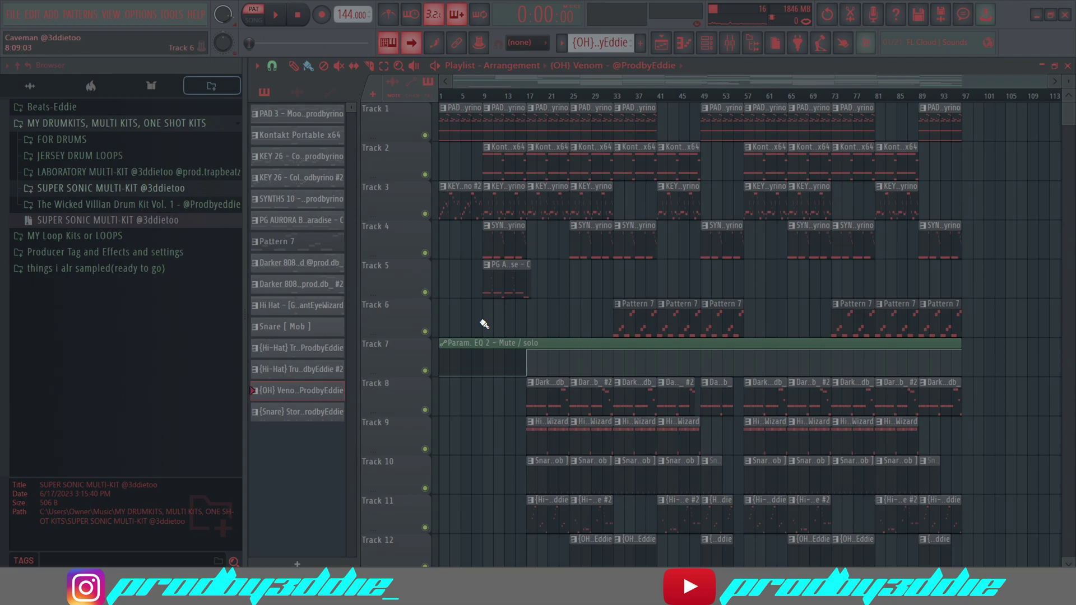
- Glance at the Mixer, then open the PAD 3 - Mood clip from the Playlist in the Piano roll
{"action": "left_click", "coordinate": [741, 55]}
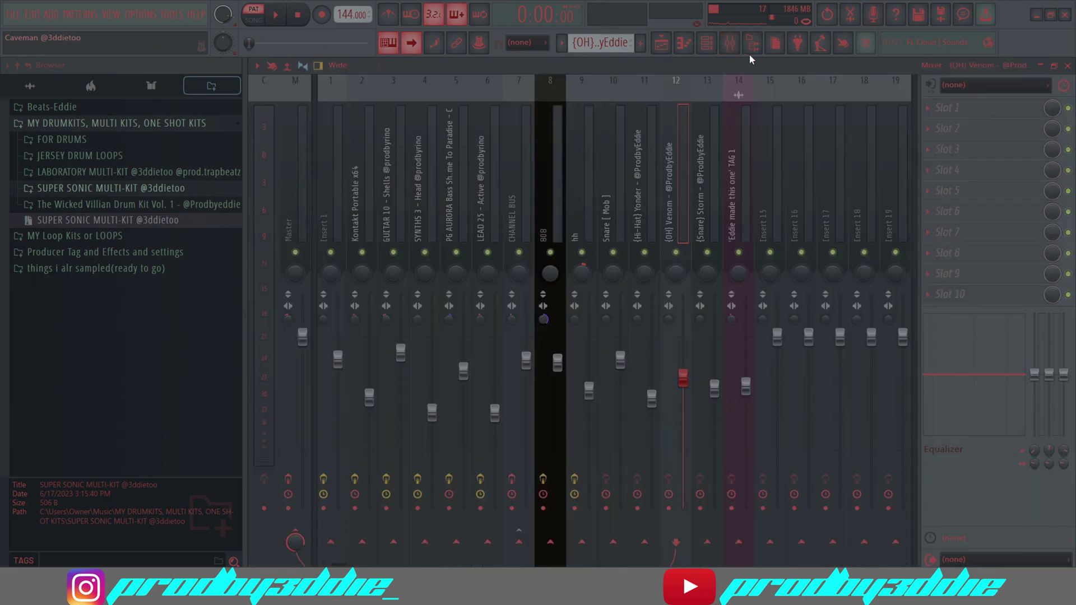
{"action": "key", "text": "F5"}
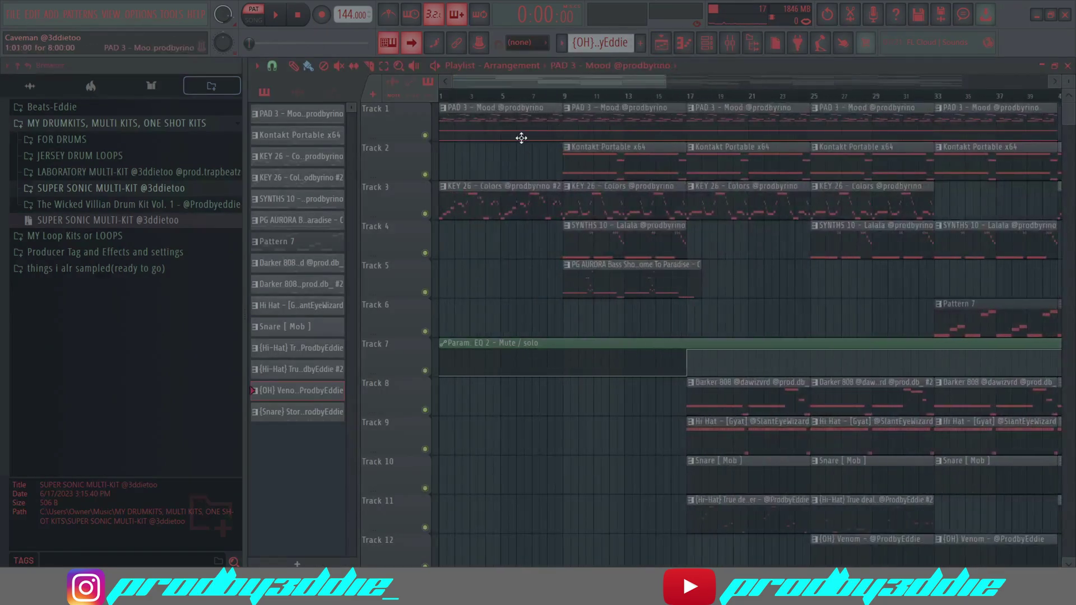
{"action": "double_click", "coordinate": [519, 137]}
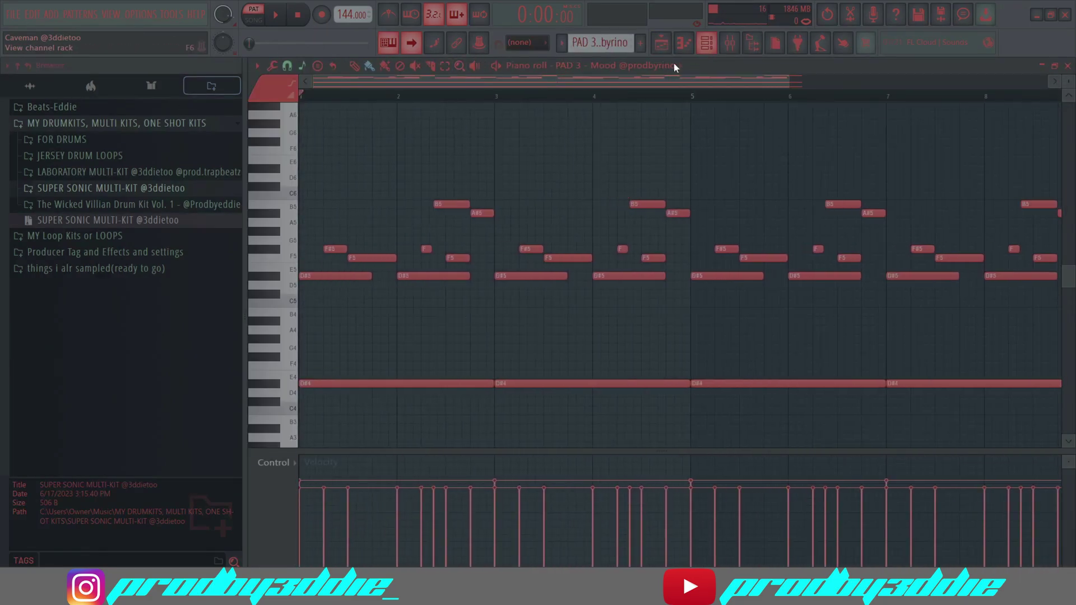
- Show the Channel rack and open the PAD 3 sampler's channel settings
{"action": "scroll", "coordinate": [644, 149], "scroll_direction": "up", "scroll_amount": 3}
{"action": "scroll", "coordinate": [672, 159], "scroll_direction": "down", "scroll_amount": 5}
{"action": "scroll", "coordinate": [672, 159], "scroll_direction": "down", "scroll_amount": 2}
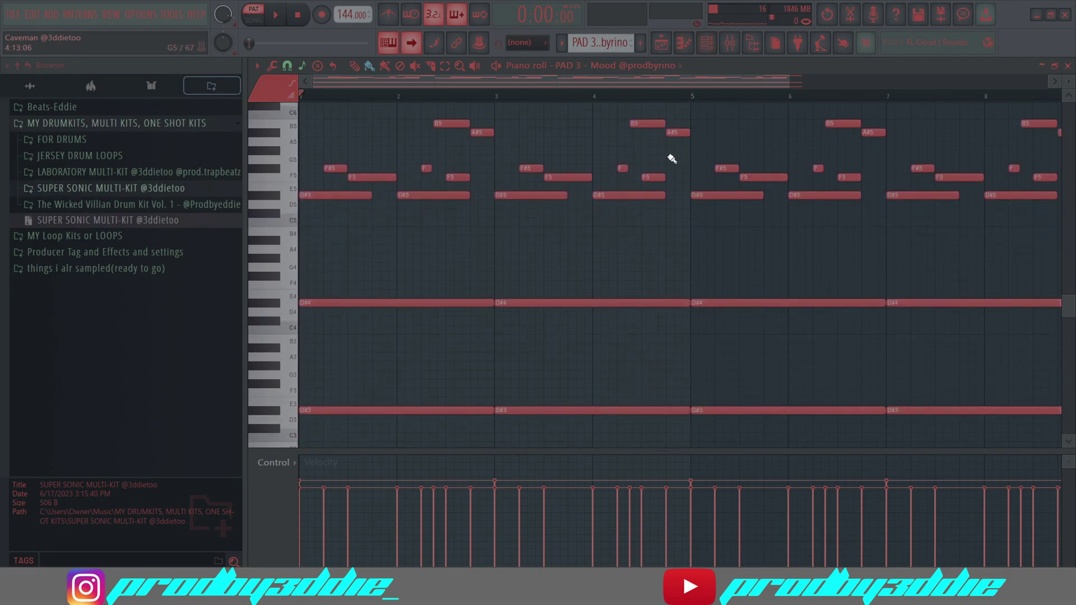
{"action": "left_click", "coordinate": [707, 42]}
{"action": "left_click", "coordinate": [370, 102]}
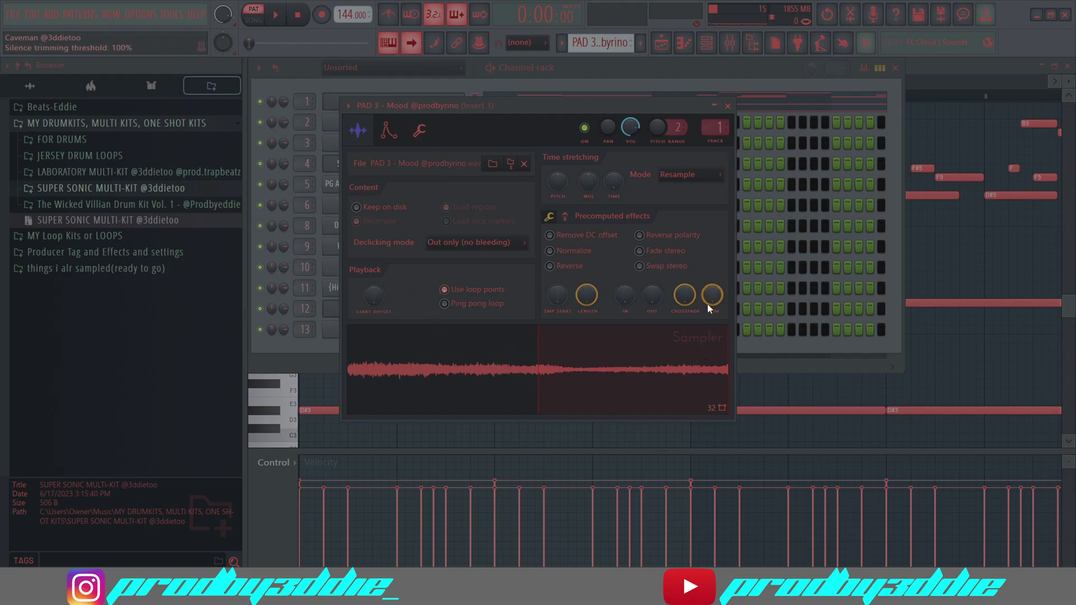
- Turn the PAD 3 loop crossfade down, check its Envelope settings, and return to the Piano roll
{"action": "left_click_drag", "start_coordinate": [692, 294], "coordinate": [728, 333]}
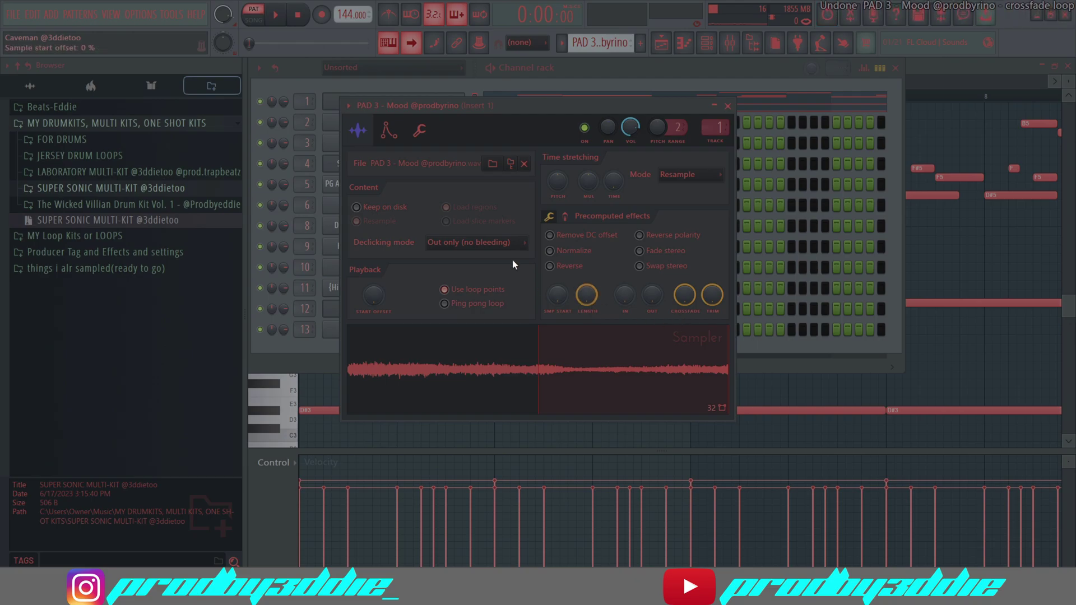
{"action": "left_click", "coordinate": [393, 138]}
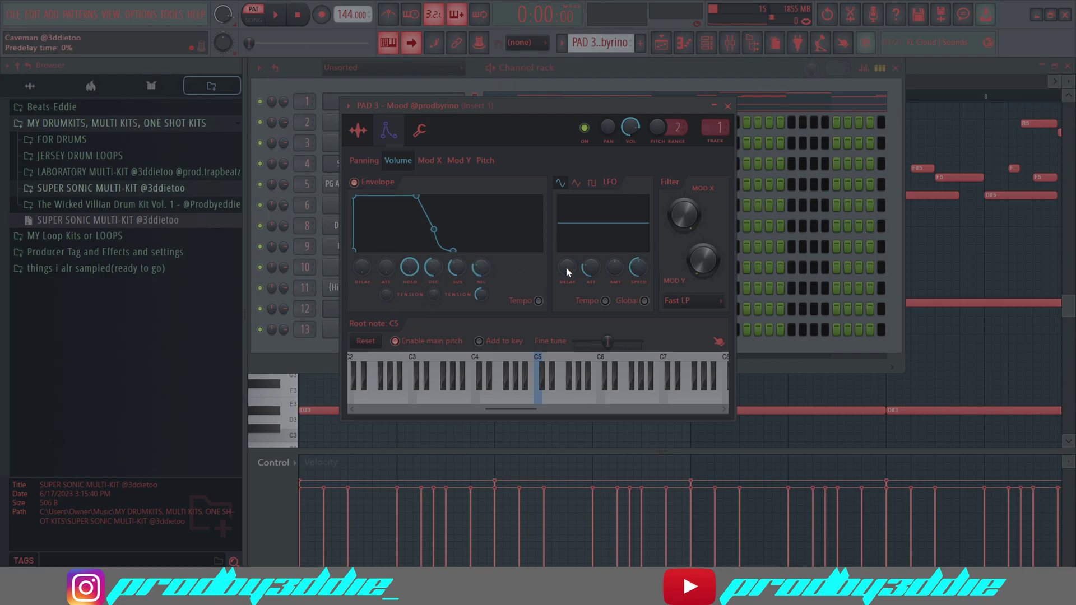
{"action": "key", "text": "F7"}
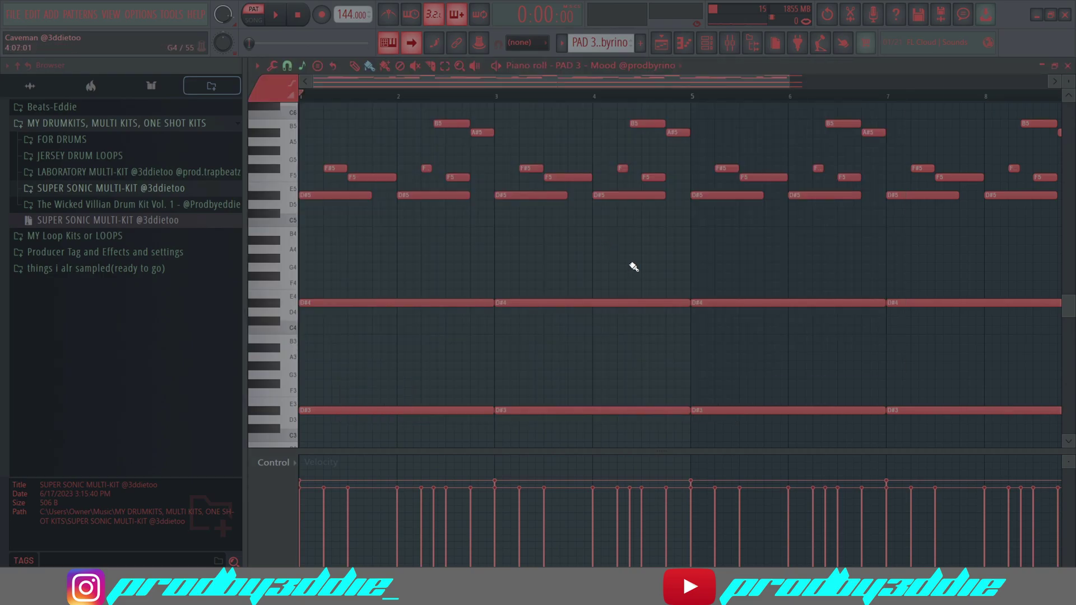
- In the mixer, select the Master track and then Insert 1 to see its effects
{"action": "key", "text": "F9"}
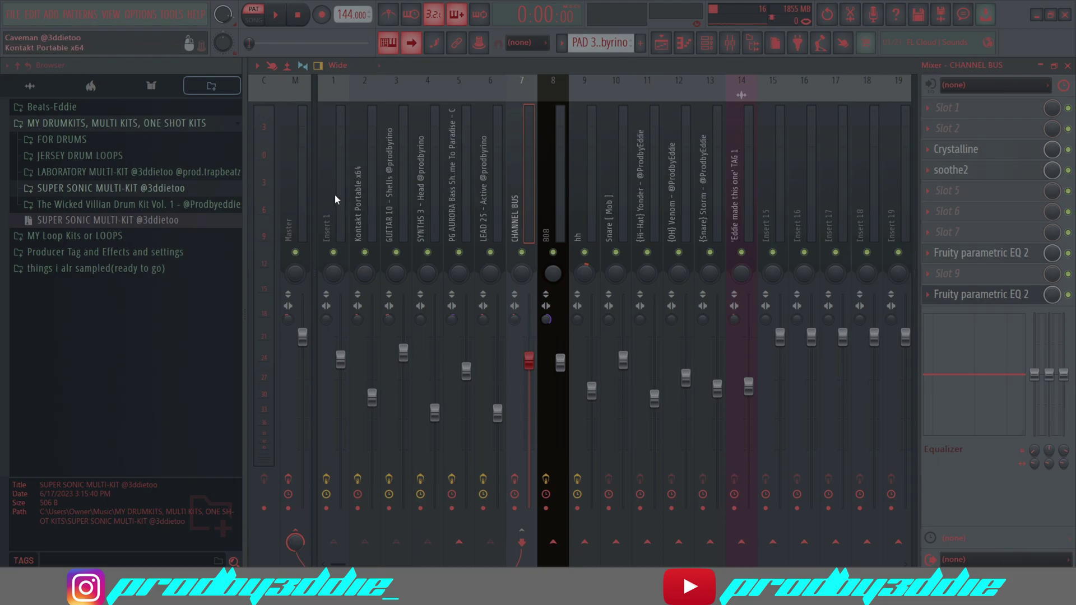
{"action": "left_click", "coordinate": [307, 194]}
{"action": "left_click", "coordinate": [328, 185]}
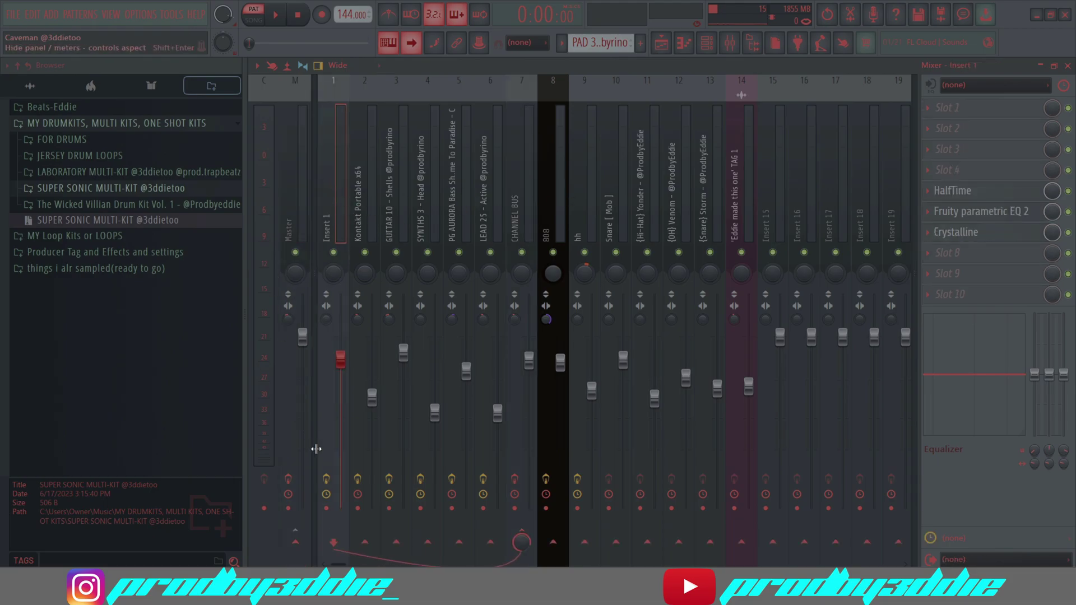
- Zoom the PAD 3 - Mood piano roll, play the beat through and stop, then return to the mixer
{"action": "left_click", "coordinate": [684, 43]}
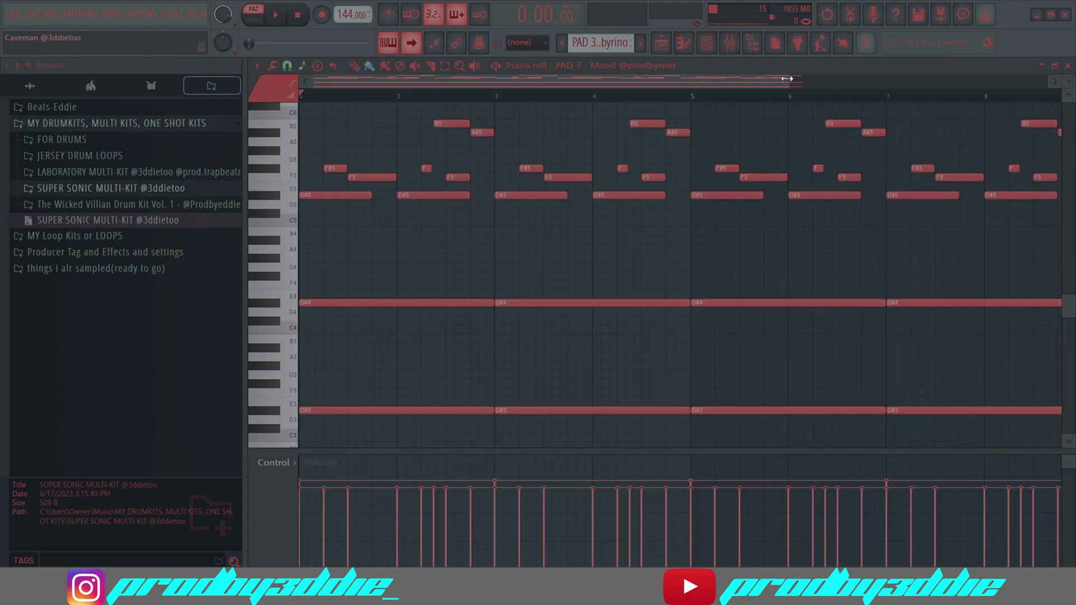
{"action": "left_click_drag", "start_coordinate": [786, 80], "coordinate": [579, 80]}
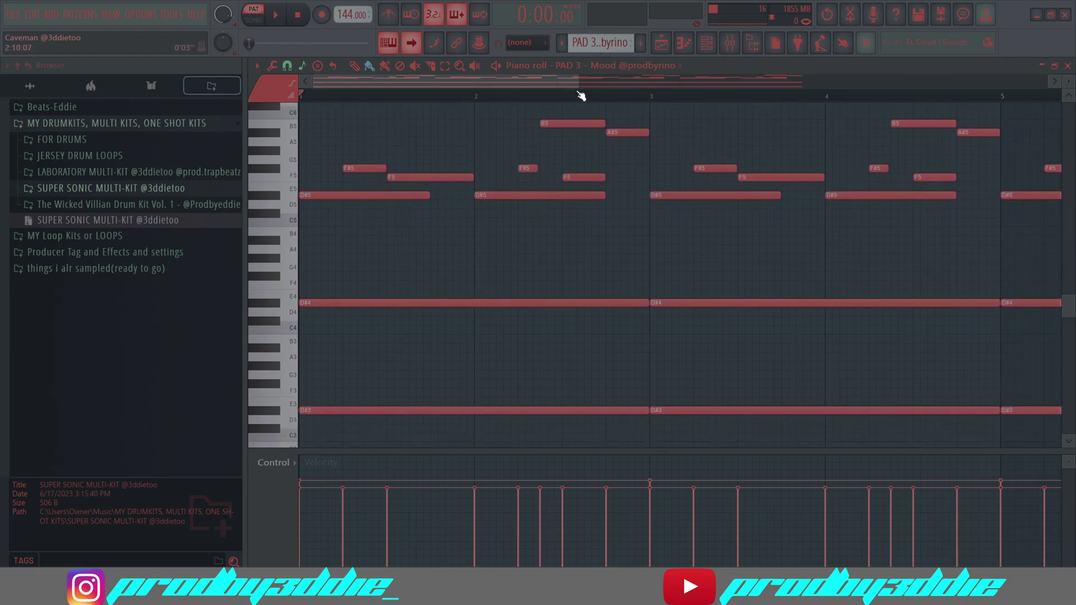
{"action": "key", "text": "space"}
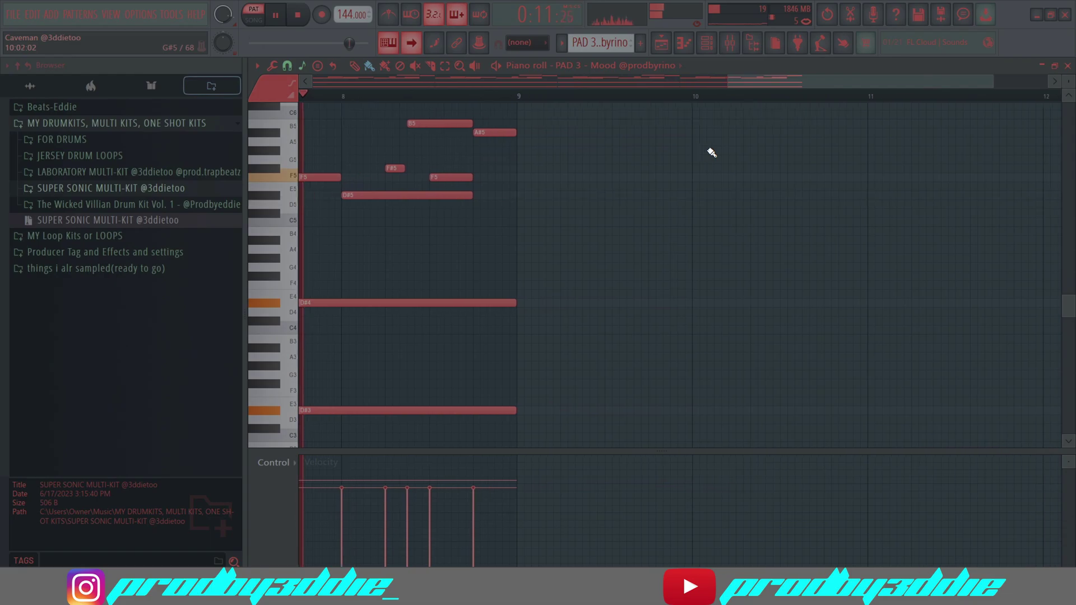
{"action": "key", "text": "space"}
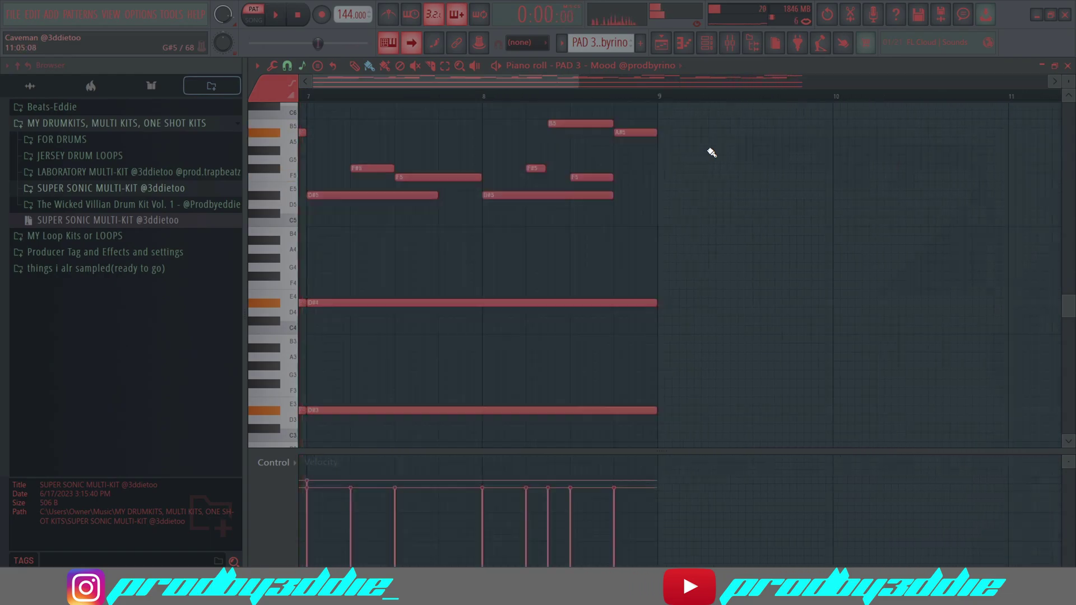
{"action": "left_click", "coordinate": [731, 49]}
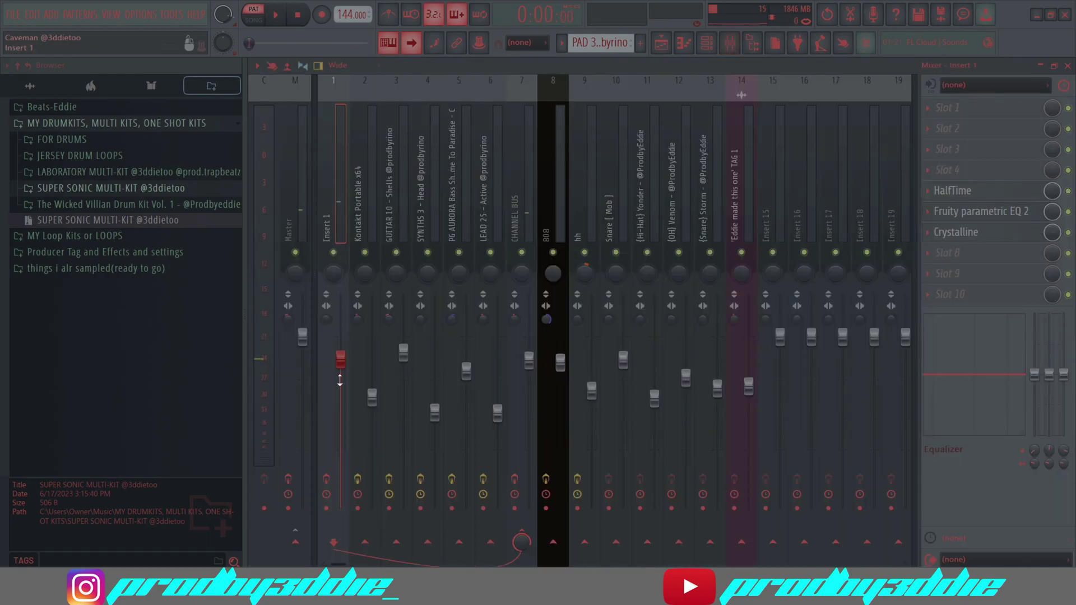
- Open Insert 1's Fruity parametric EQ 2, glance at the PAD 3 notes, and return to it
{"action": "left_click", "coordinate": [980, 217]}
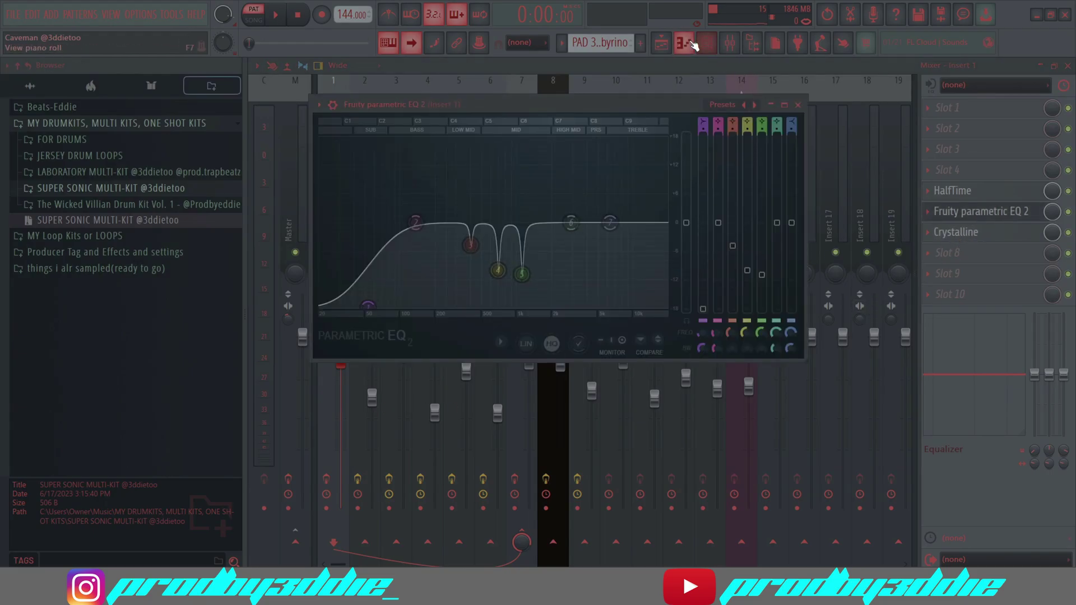
{"action": "left_click", "coordinate": [684, 43]}
{"action": "scroll", "coordinate": [576, 82], "scroll_direction": "down", "scroll_amount": 3}
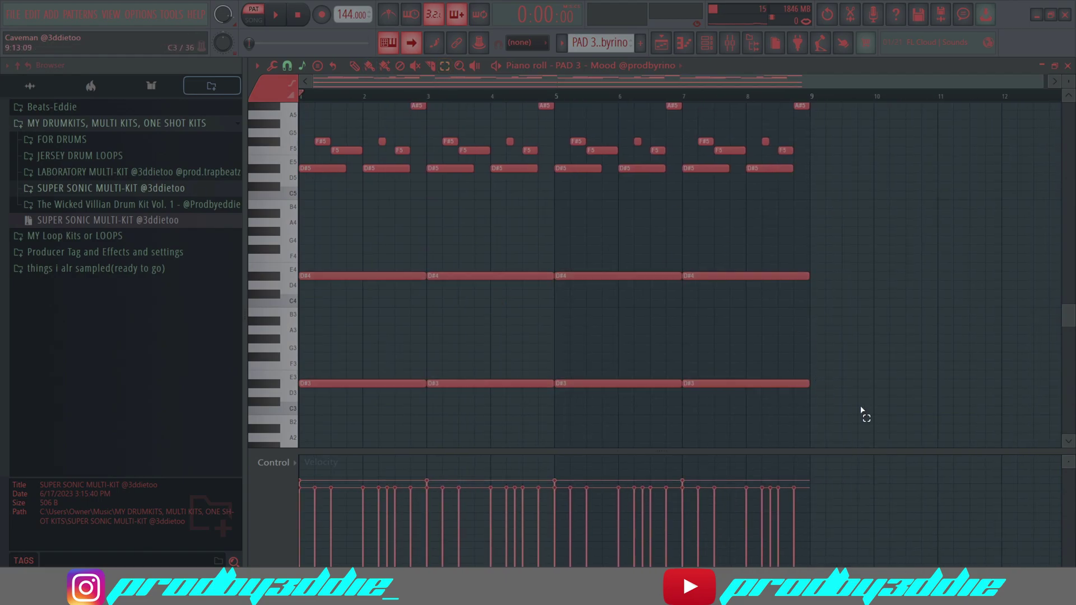
{"action": "left_click", "coordinate": [730, 42]}
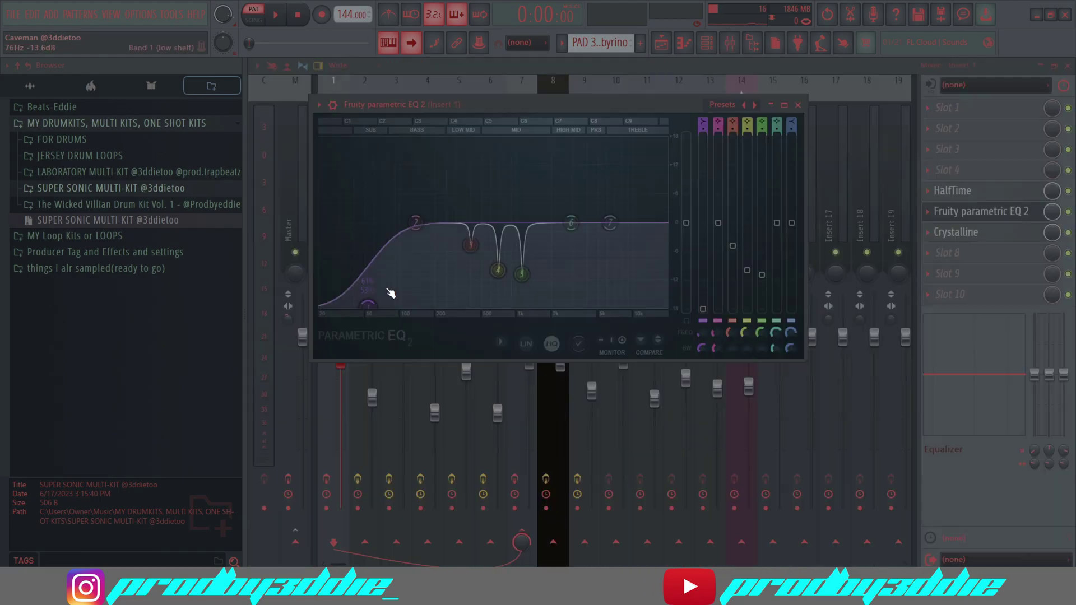
- Select the pad's D#3 notes in the piano roll, then close the parametric EQ window
{"action": "key", "text": "F7"}
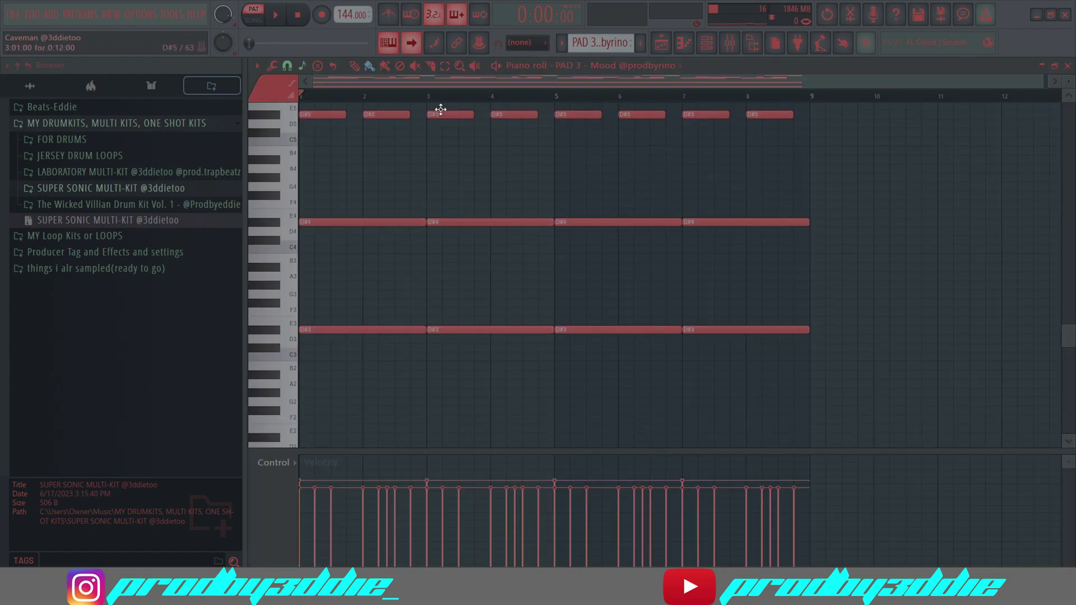
{"action": "left_click_drag", "start_coordinate": [835, 364], "coordinate": [332, 327]}
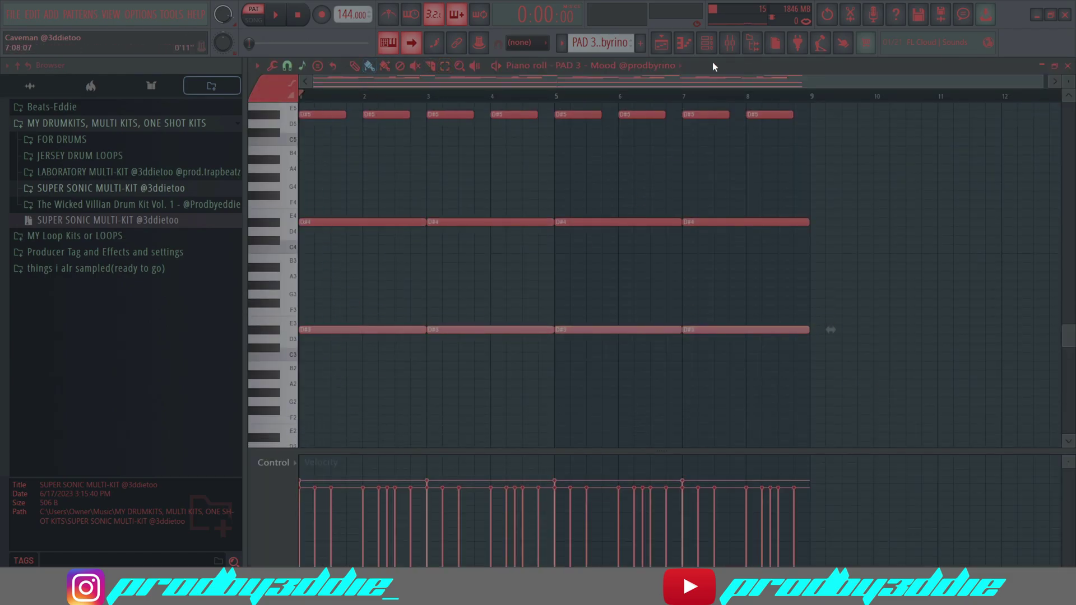
{"action": "left_click", "coordinate": [730, 43]}
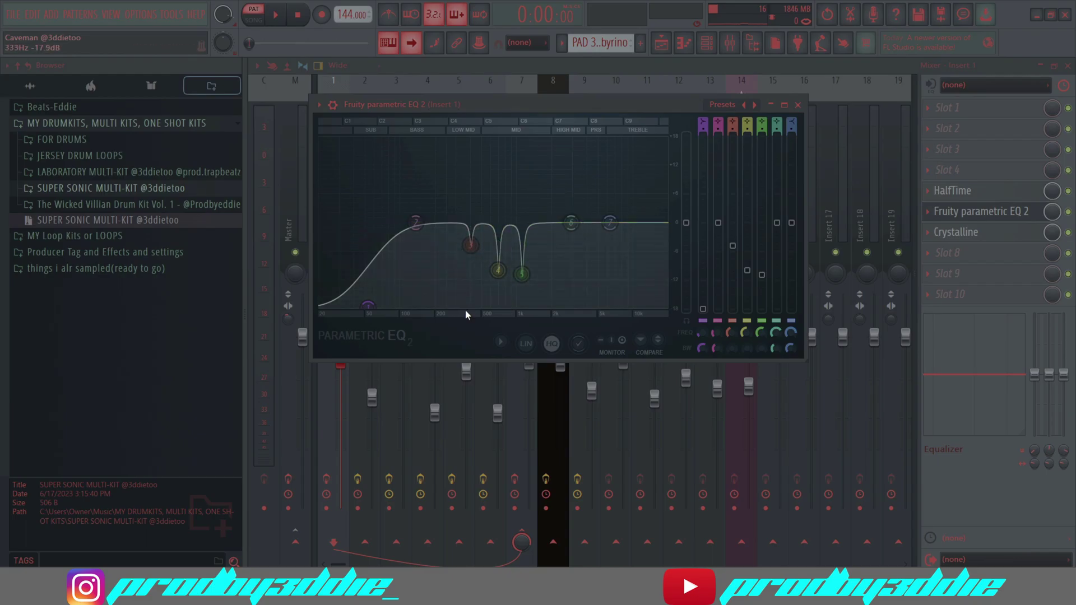
{"action": "left_click", "coordinate": [797, 104]}
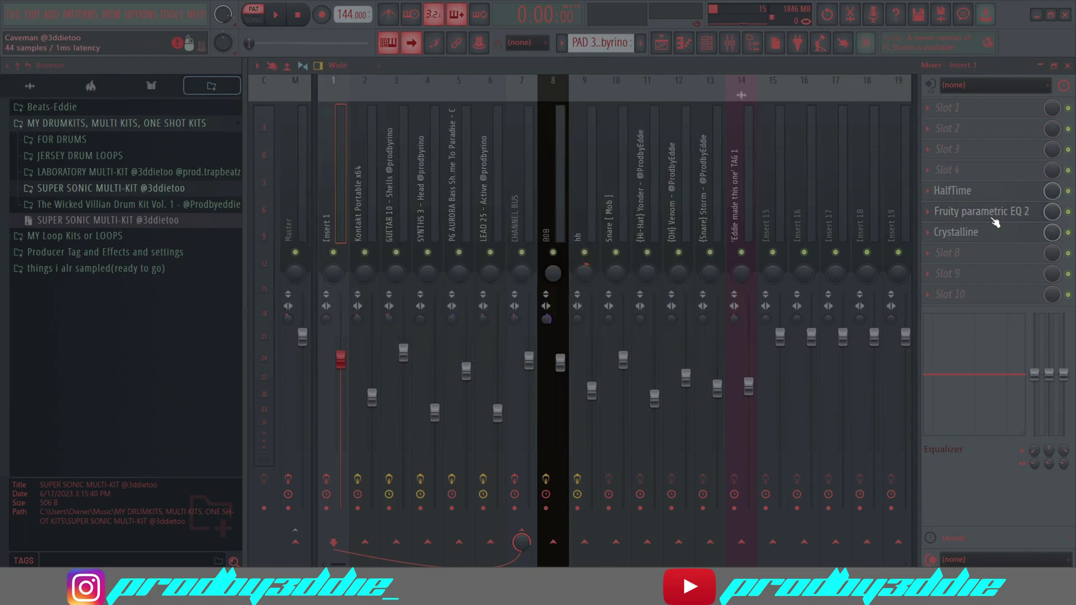
- Check Insert 1's Crystalline reverb settings, close it, and disable the HalfTime slot
{"action": "left_click", "coordinate": [991, 232]}
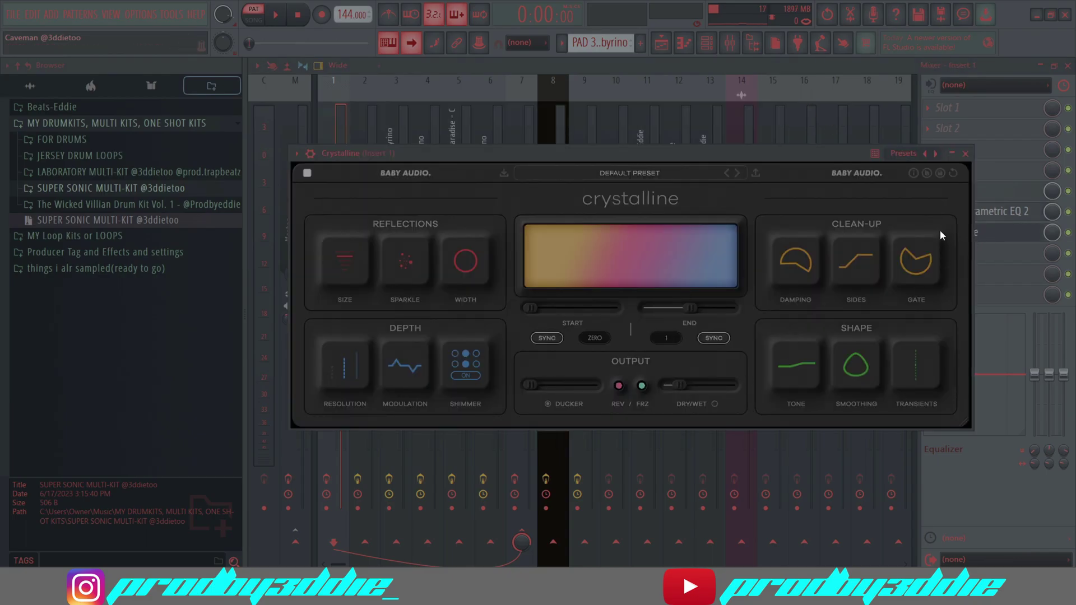
{"action": "left_click", "coordinate": [965, 153]}
{"action": "left_click", "coordinate": [961, 234]}
{"action": "mouse_move", "coordinate": [680, 388]}
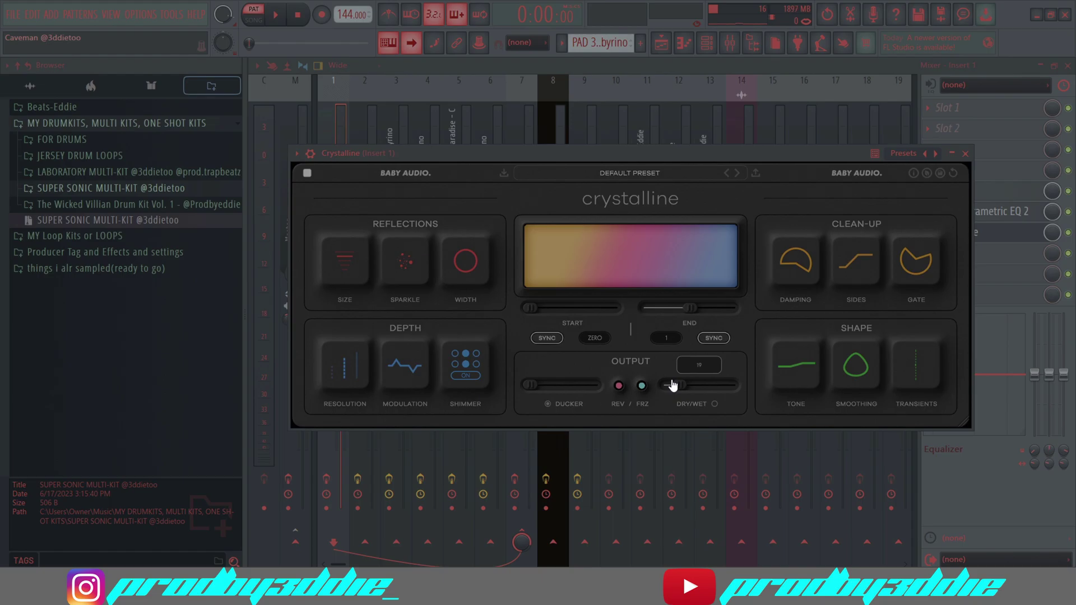
{"action": "left_click", "coordinate": [965, 153]}
{"action": "left_click", "coordinate": [1068, 191]}
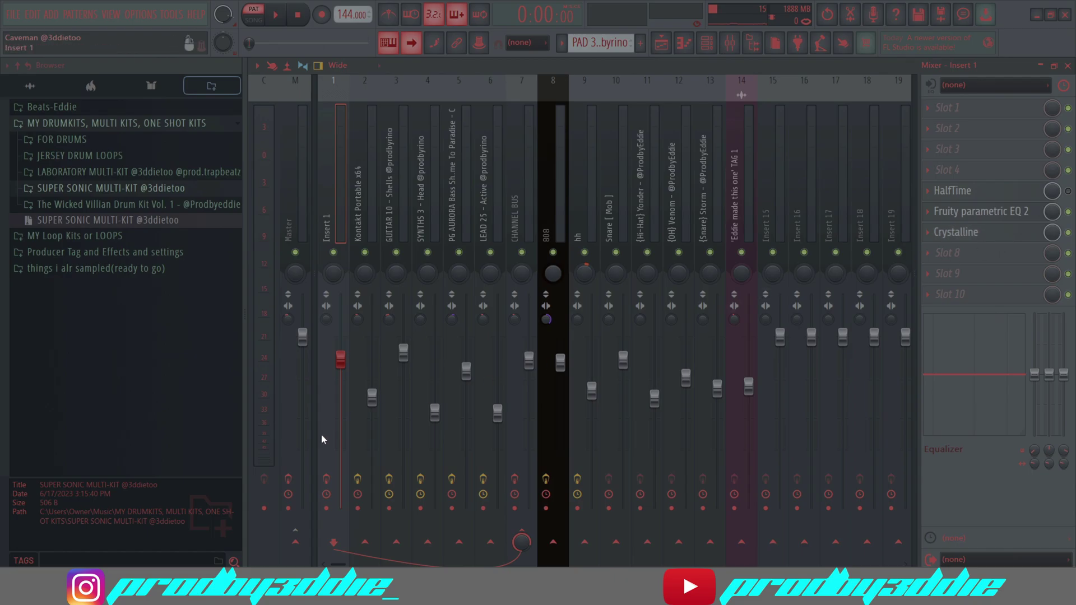
- Play the PAD 3 - Mood pattern in the piano roll, scrolling along, then stop and view the mixer
{"action": "left_click", "coordinate": [685, 43]}
{"action": "key", "text": "space"}
{"action": "scroll", "coordinate": [549, 232], "scroll_direction": "right", "scroll_amount": 5}
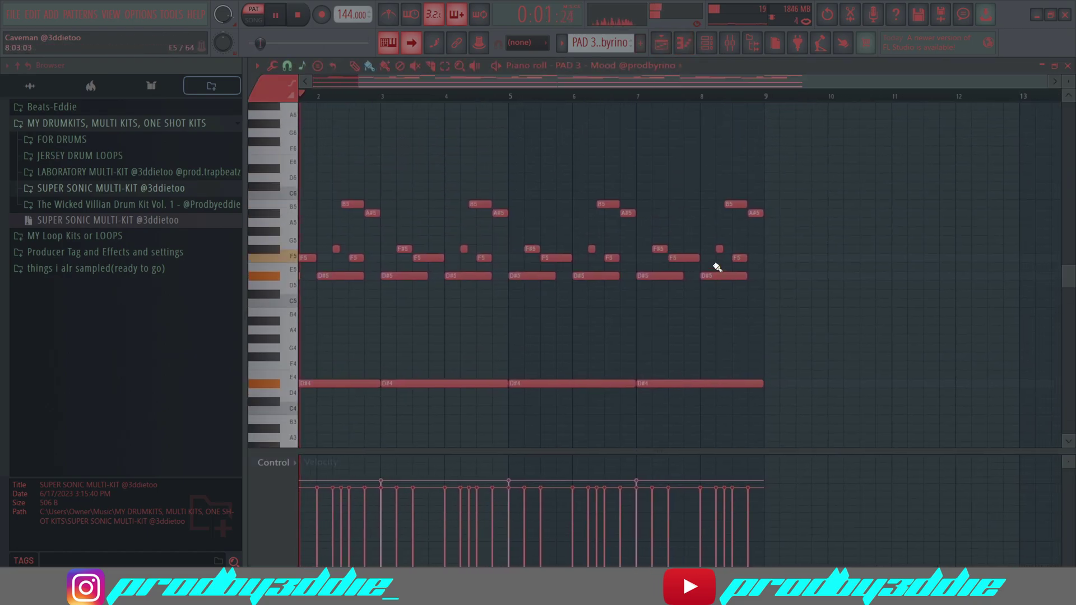
{"action": "scroll", "coordinate": [679, 310], "scroll_direction": "right", "scroll_amount": 3}
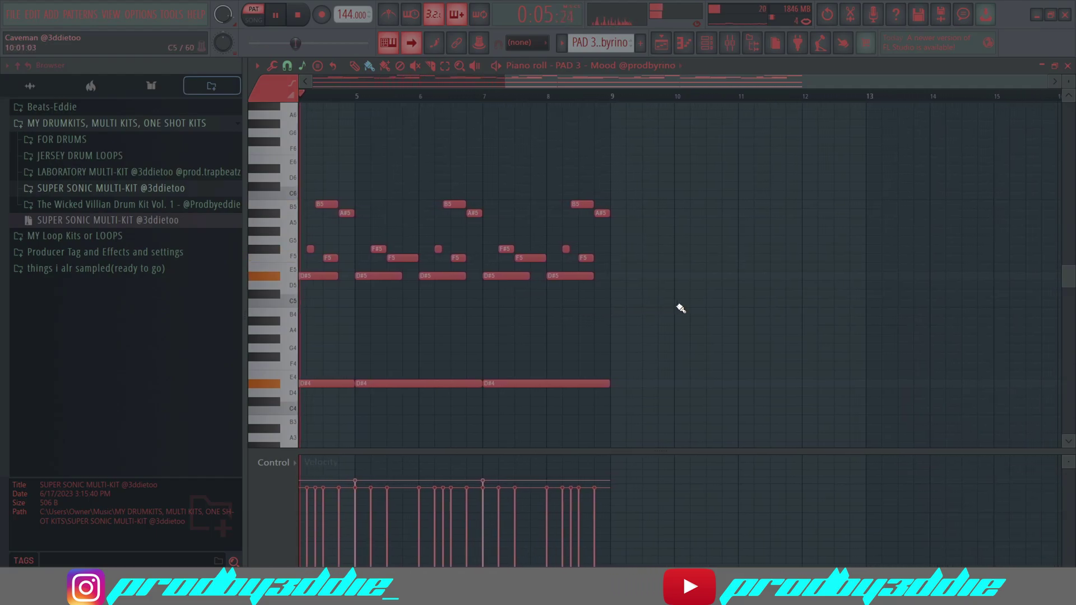
{"action": "key", "text": "space"}
{"action": "left_click", "coordinate": [730, 42]}
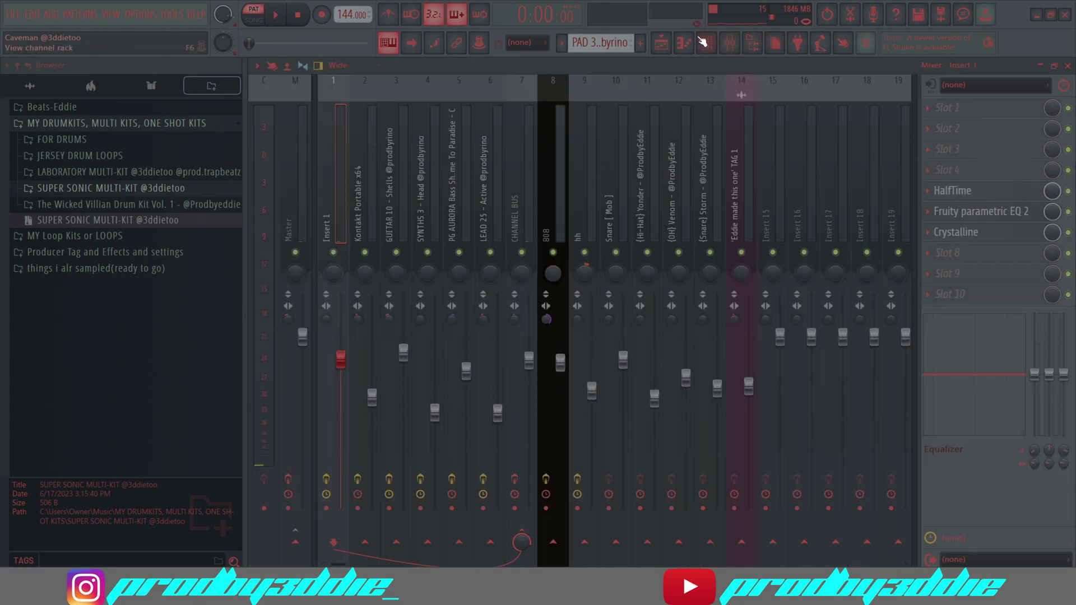
- Play the PAD 3 pattern a second time, stop it, and switch back to the mixer
{"action": "left_click", "coordinate": [684, 42]}
{"action": "key", "text": "space"}
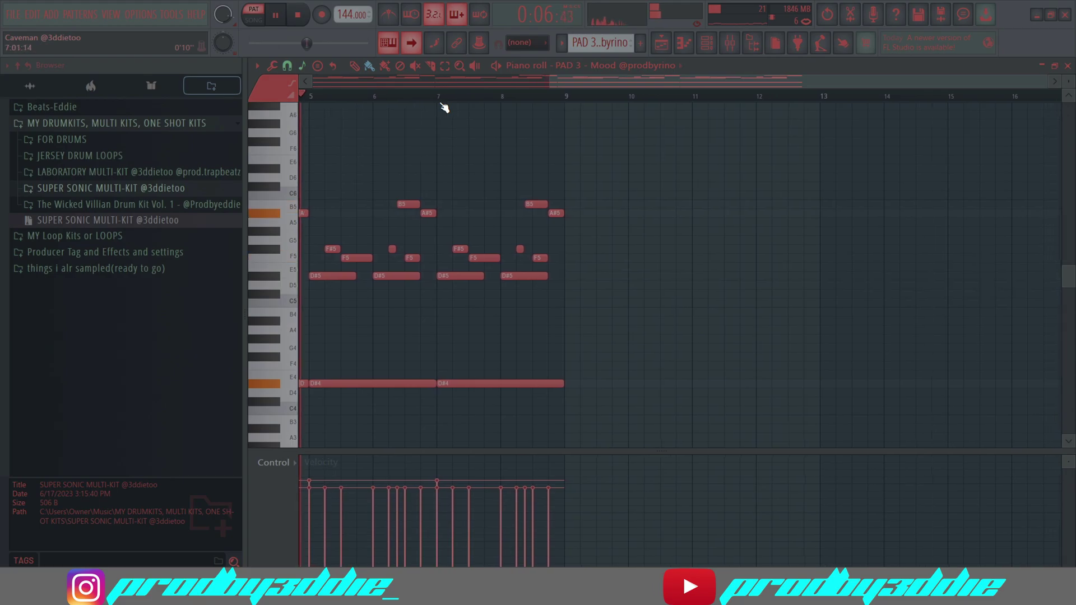
{"action": "key", "text": "space"}
{"action": "left_click", "coordinate": [737, 43]}
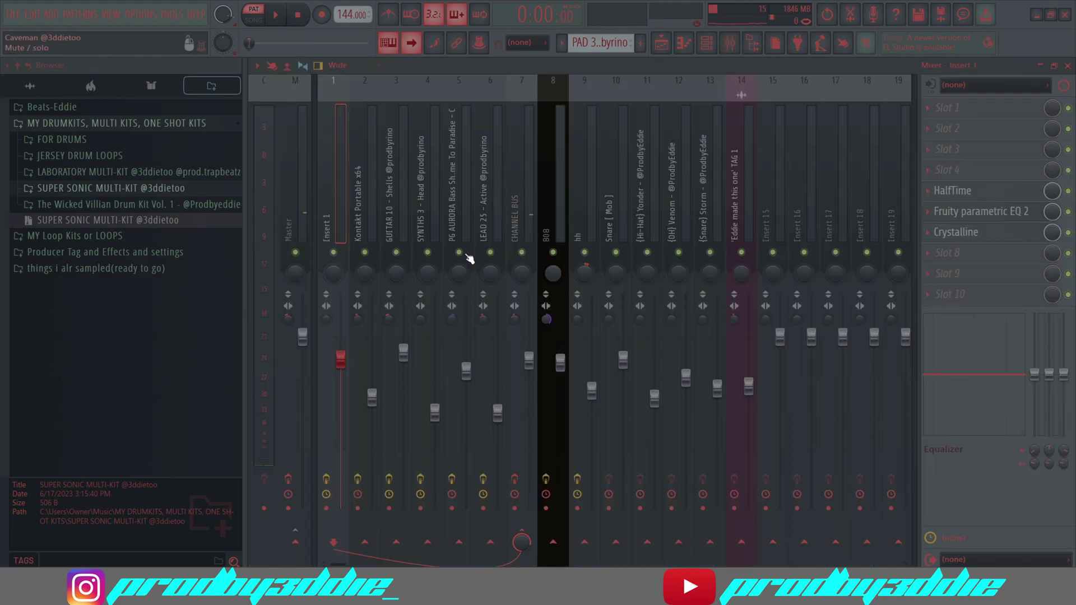
- Open and close the Kontakt piano instrument from the channel list, then show its notes
{"action": "left_click", "coordinate": [681, 45]}
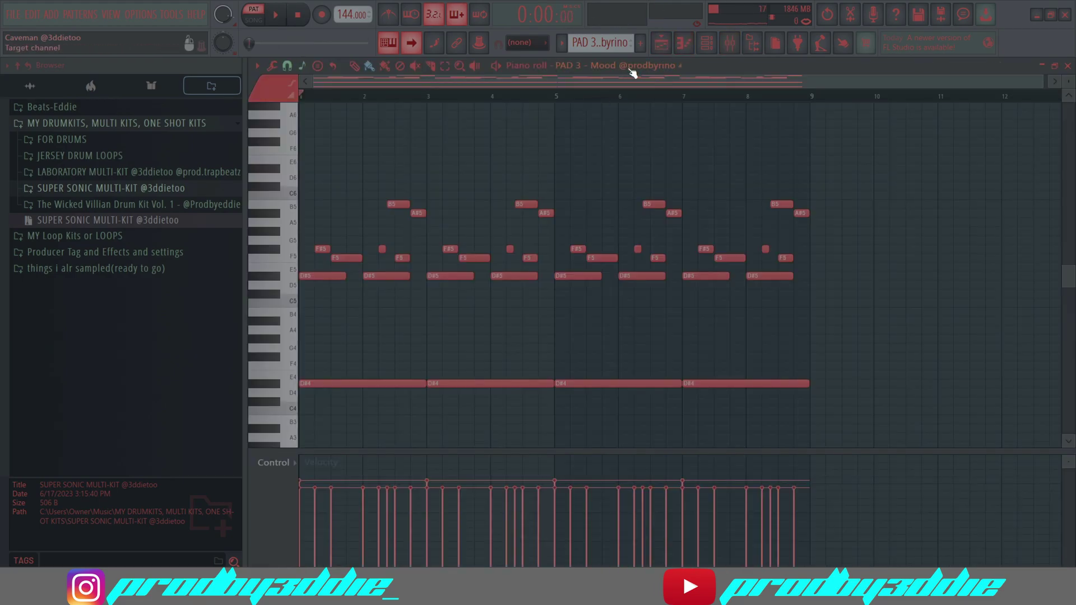
{"action": "left_click", "coordinate": [709, 43]}
{"action": "left_click", "coordinate": [424, 122]}
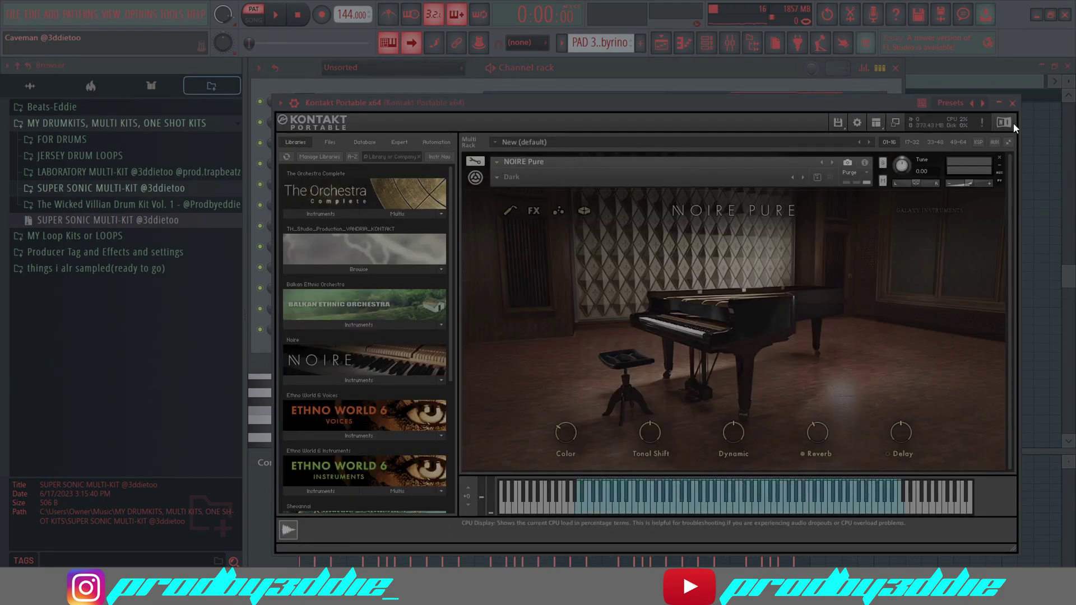
{"action": "left_click", "coordinate": [1013, 103]}
{"action": "key", "text": "F6"}
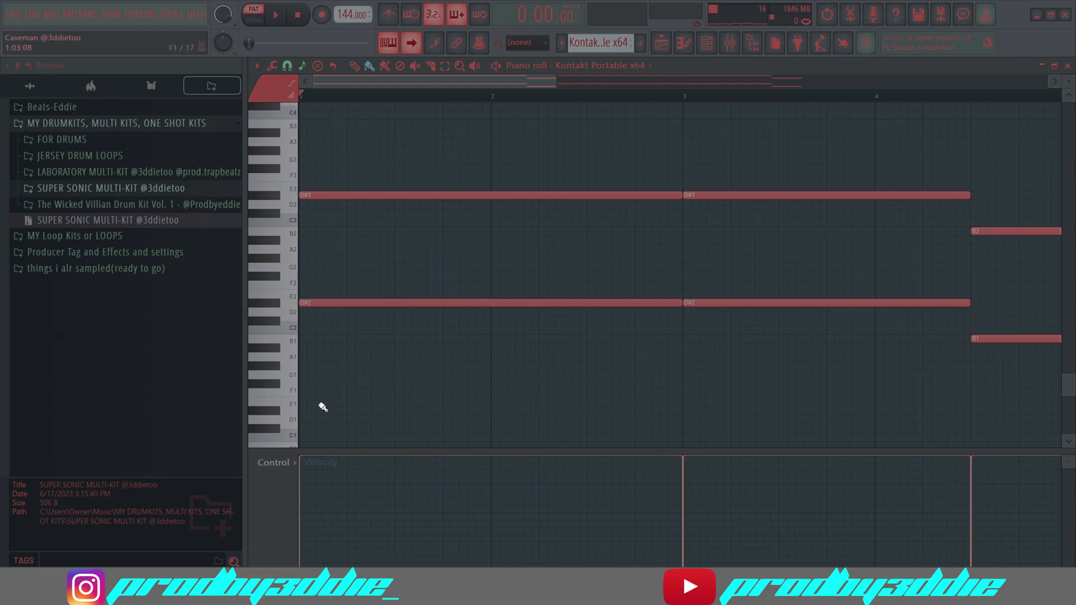
- Delete the Kontakt part's D#3 and B2 notes, then undo to restore them
{"action": "scroll", "coordinate": [340, 315], "scroll_direction": "up", "scroll_amount": 2}
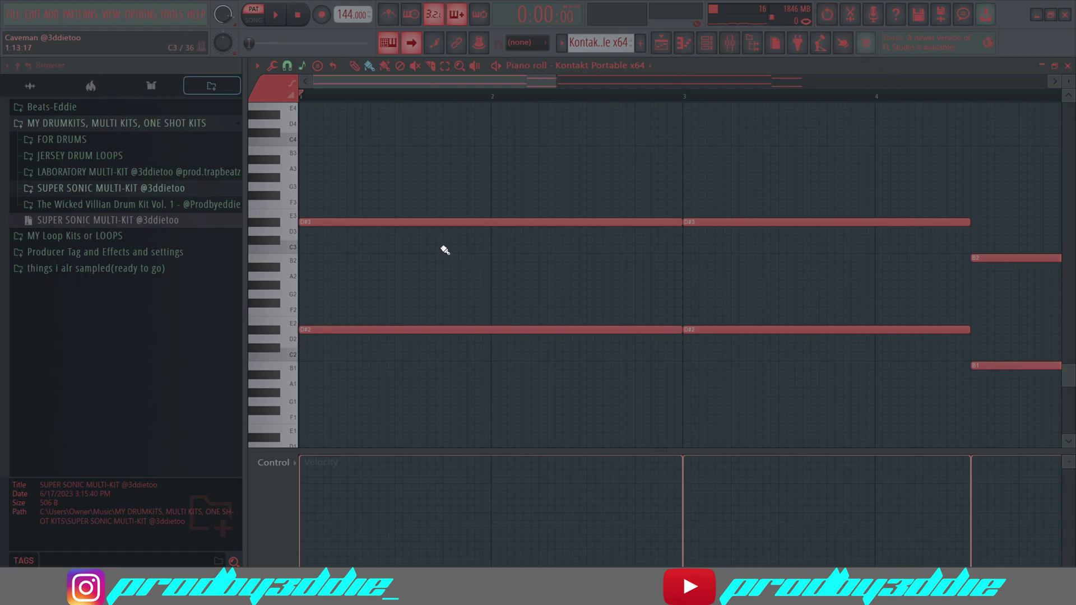
{"action": "left_click_drag", "start_coordinate": [557, 80], "coordinate": [841, 163]}
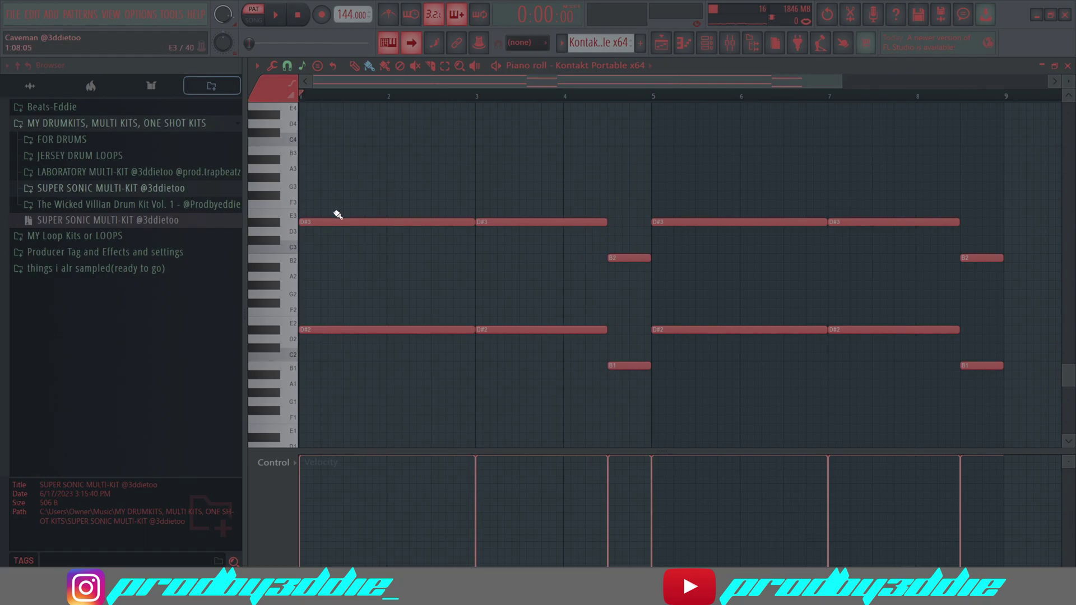
{"action": "right_click", "coordinate": [397, 222]}
{"action": "right_click", "coordinate": [504, 221]}
{"action": "right_click", "coordinate": [690, 223]}
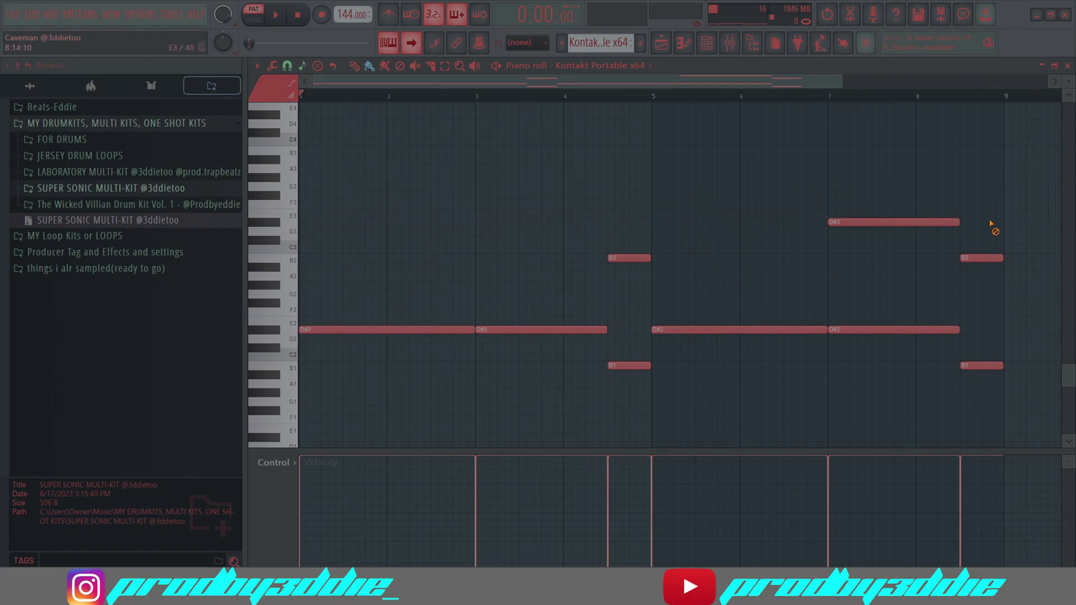
{"action": "right_click", "coordinate": [976, 257]}
{"action": "right_click", "coordinate": [841, 222]}
{"action": "right_click", "coordinate": [623, 258]}
{"action": "key", "text": "ctrl+z"}
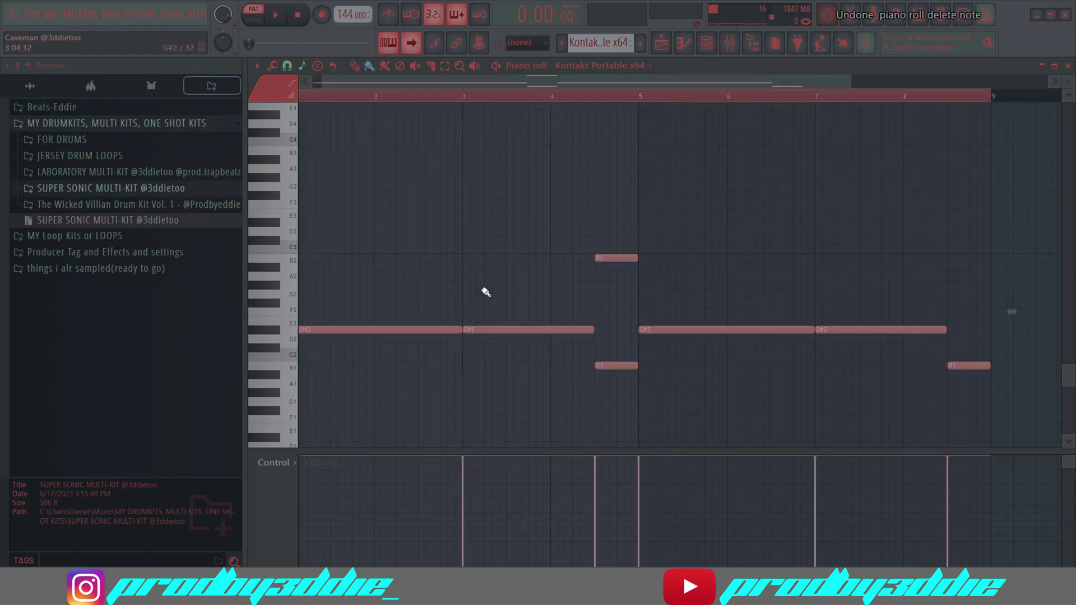
{"action": "key", "text": "ctrl+z"}
{"action": "key", "text": "ctrl+z"}
{"action": "key", "text": "ctrl+z"}
{"action": "key", "text": "ctrl+z"}
{"action": "key", "text": "ctrl+z"}
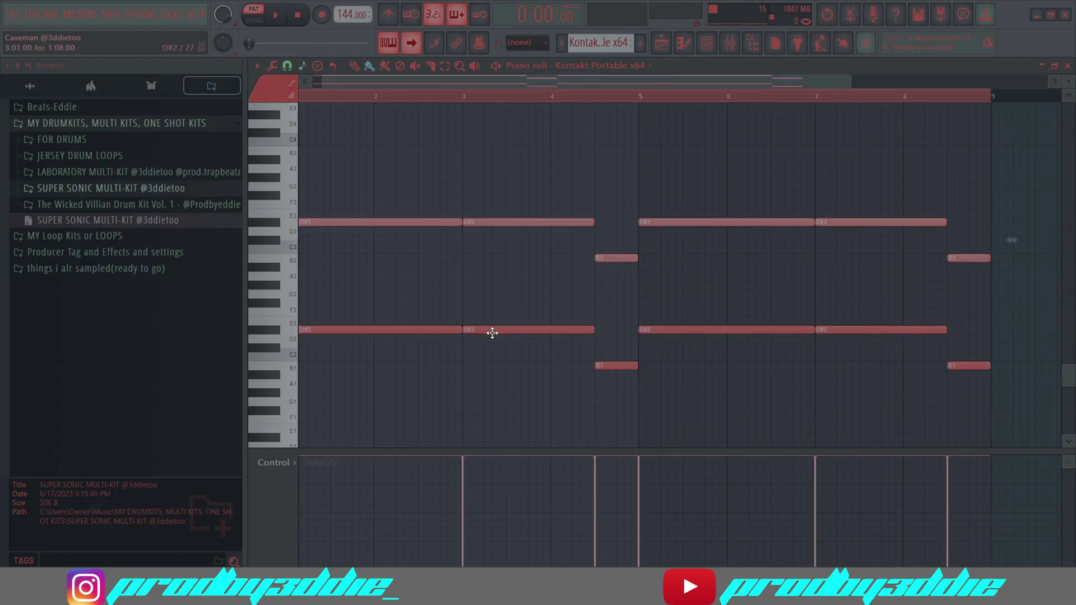
- Play the Kontakt piano part through, stop, and open the mixer
{"action": "scroll", "coordinate": [437, 98], "scroll_direction": "up", "scroll_amount": 3}
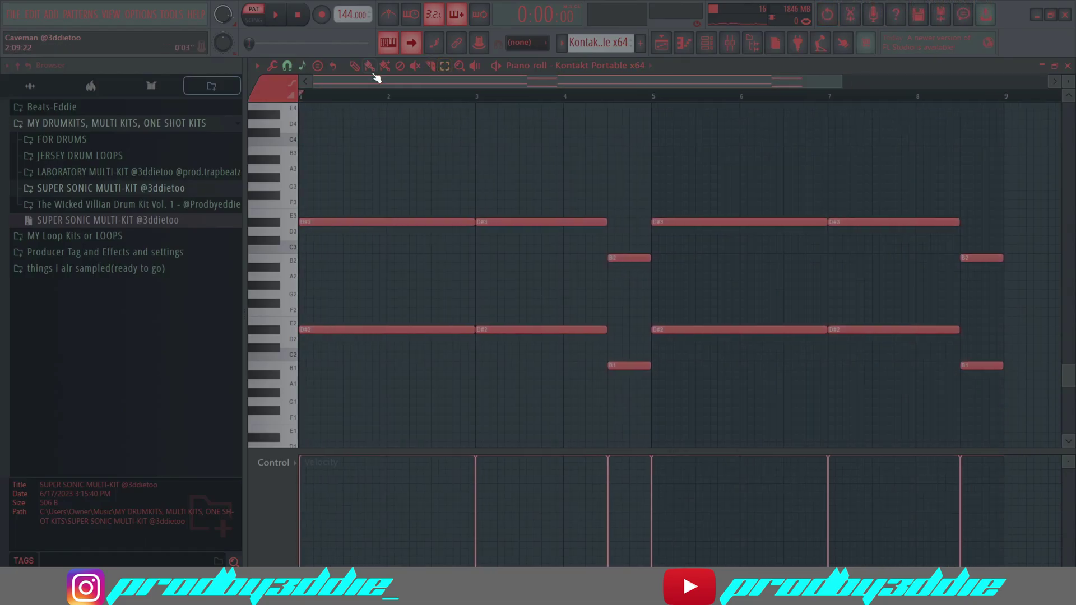
{"action": "key", "text": "space"}
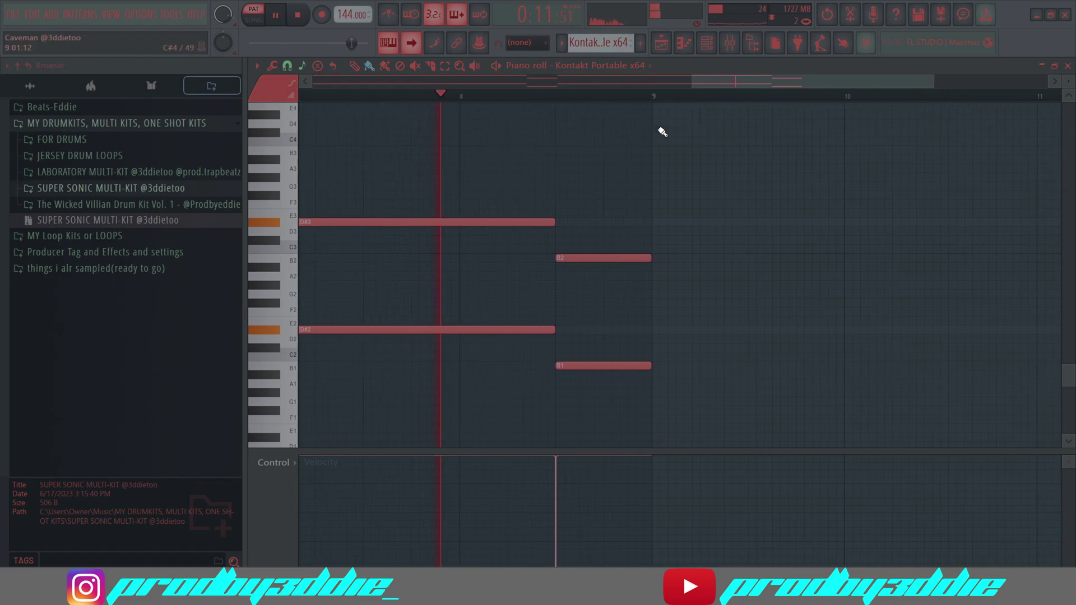
{"action": "key", "text": "space"}
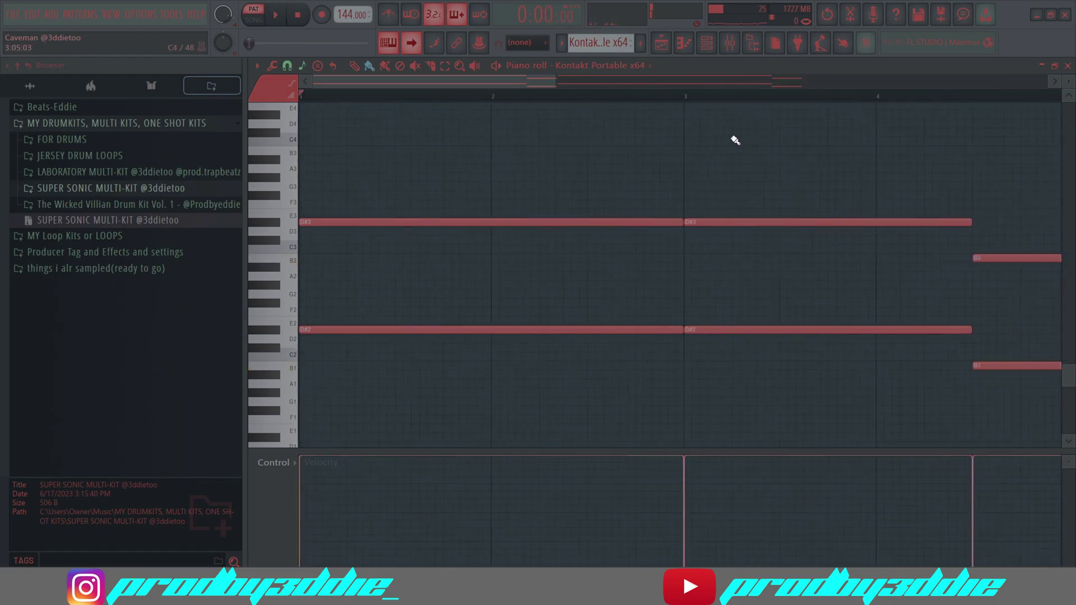
{"action": "left_click", "coordinate": [730, 42]}
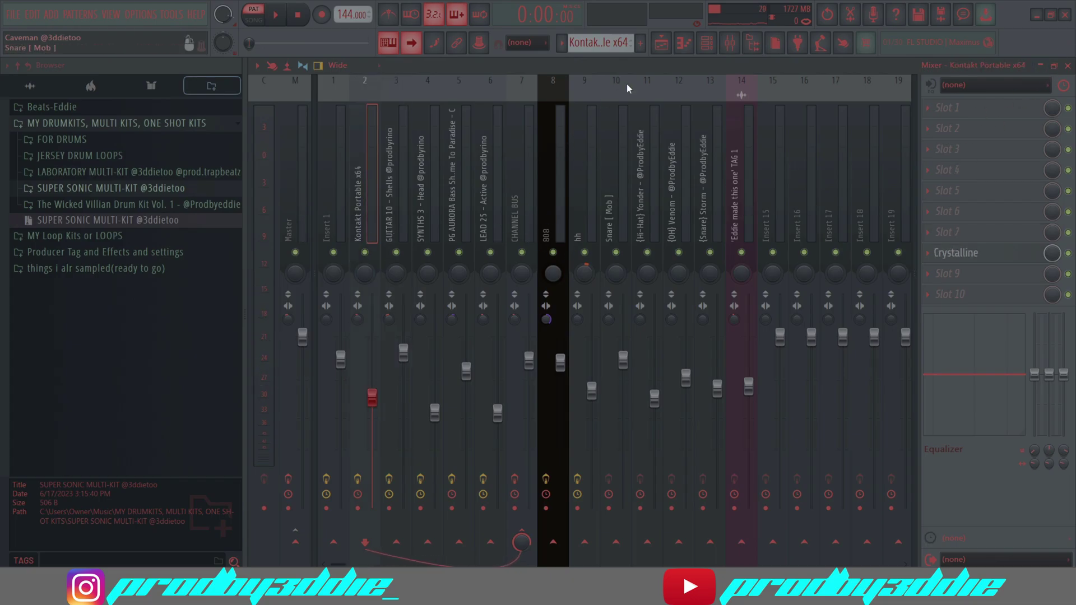
- Pick the KEY 26 - Colors channel, zoom into its notes, and select the GUITAR 10 - Shells insert
{"action": "left_click", "coordinate": [598, 42]}
{"action": "left_click", "coordinate": [586, 83]}
{"action": "left_click", "coordinate": [684, 43]}
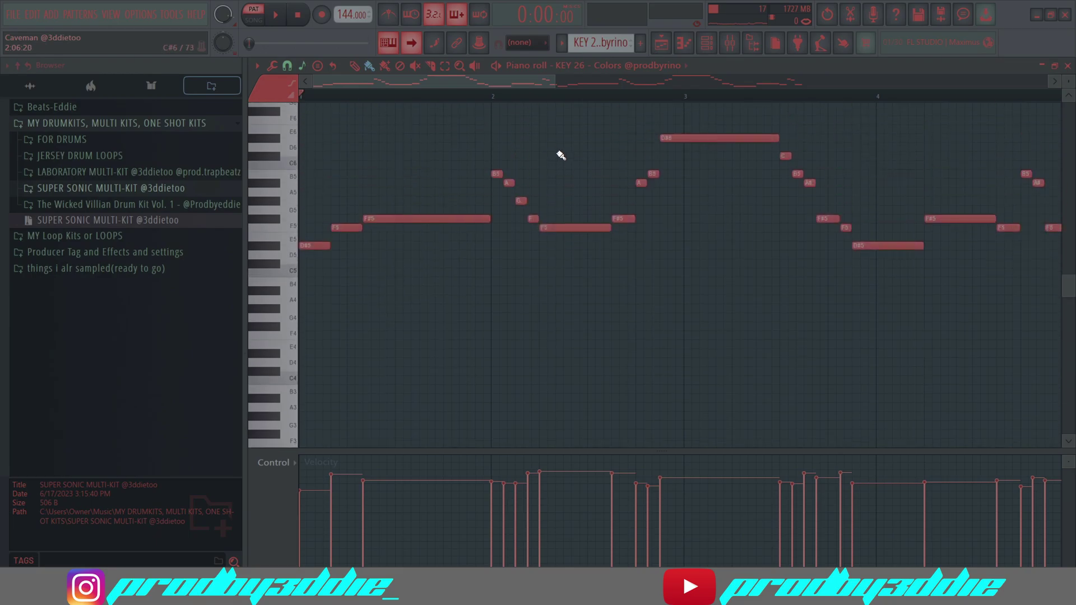
{"action": "scroll", "coordinate": [552, 150], "scroll_direction": "up", "scroll_amount": 2}
{"action": "left_click_drag", "start_coordinate": [553, 83], "coordinate": [487, 83]}
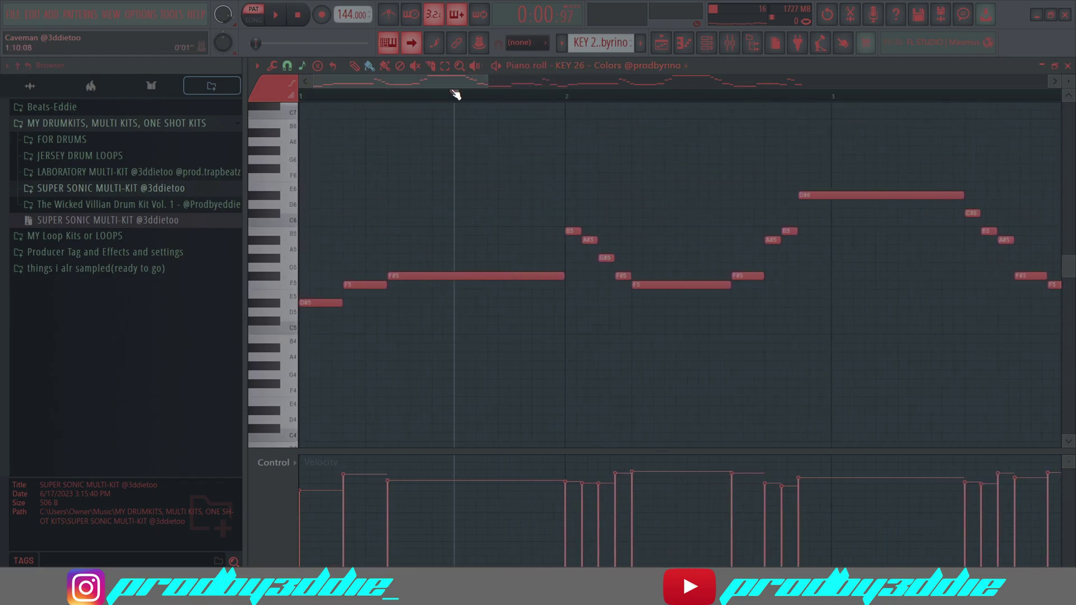
{"action": "left_click", "coordinate": [729, 43]}
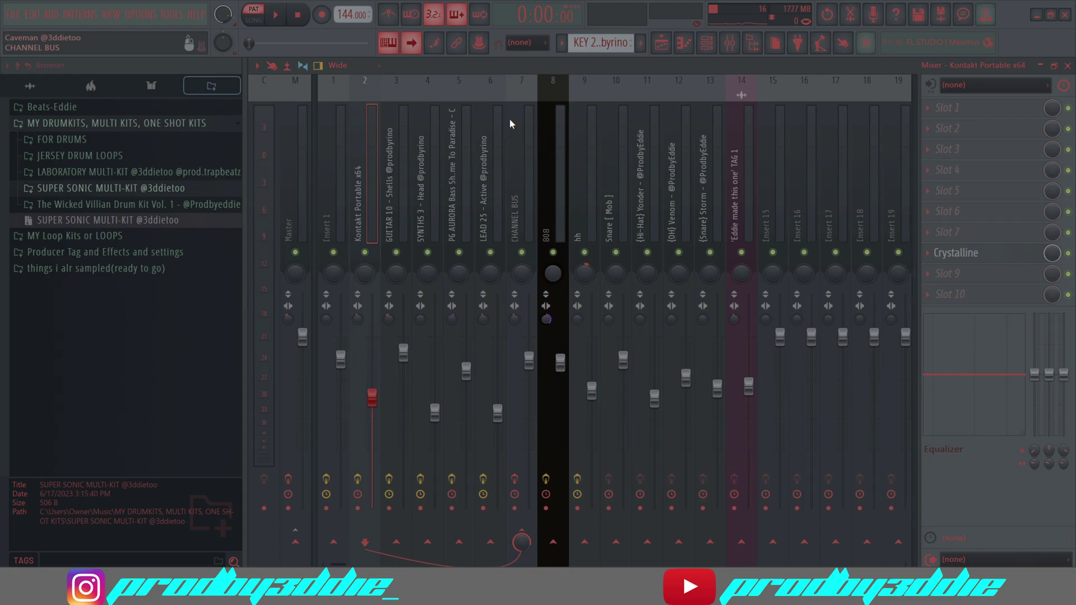
{"action": "left_click", "coordinate": [404, 355]}
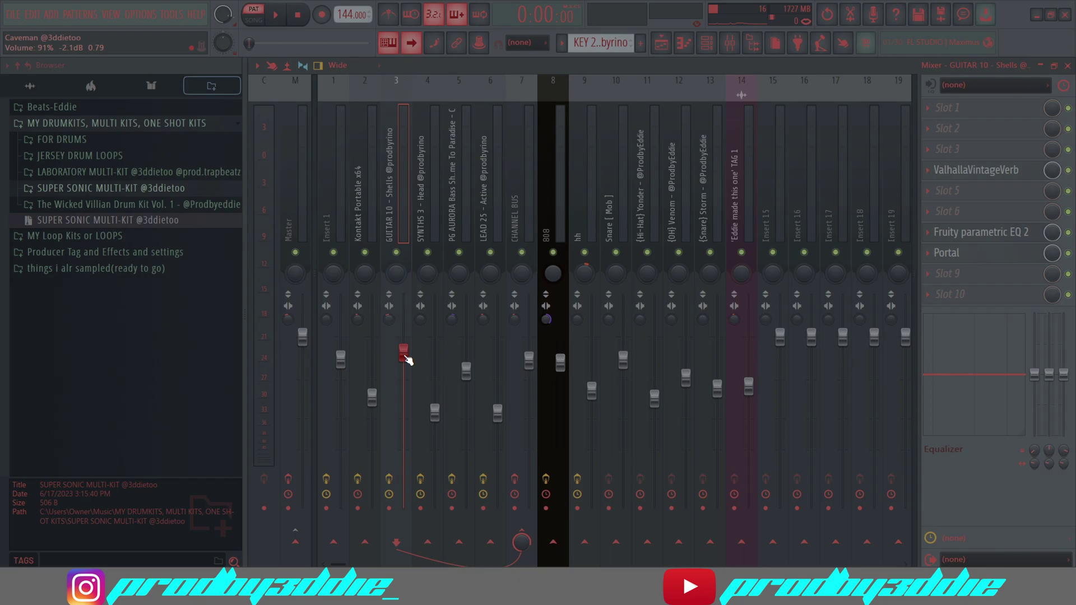
- Play the KEY 26 melody from the piano roll, stop, and bring up the mixer with F9
{"action": "left_click", "coordinate": [684, 43]}
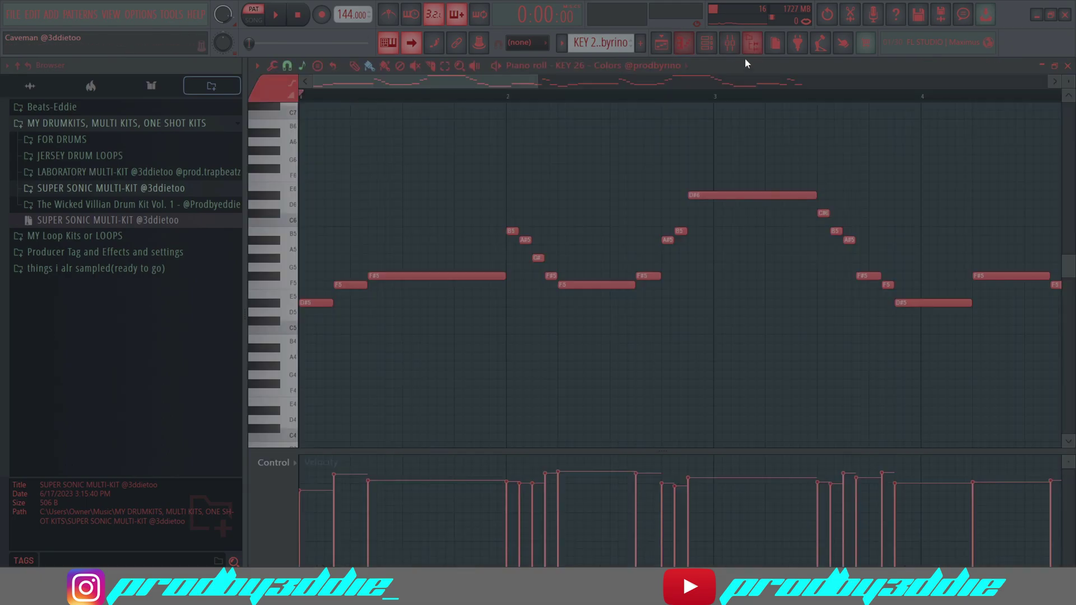
{"action": "left_click_drag", "start_coordinate": [542, 82], "coordinate": [511, 83]}
{"action": "scroll", "coordinate": [492, 179], "scroll_direction": "up", "scroll_amount": 4}
{"action": "key", "text": "space"}
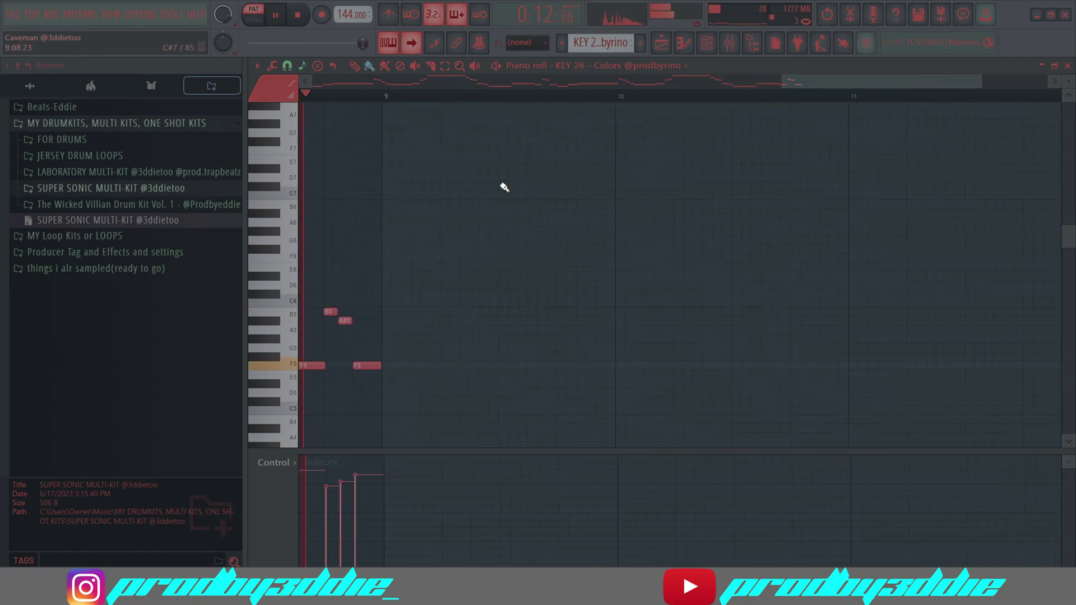
{"action": "key", "text": "space"}
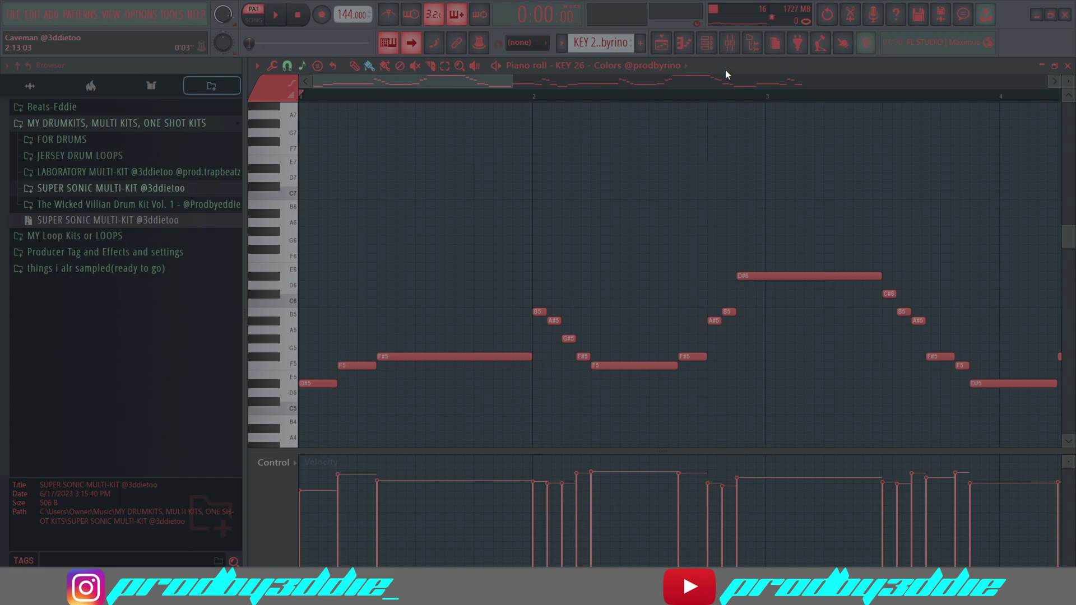
{"action": "key", "text": "F9"}
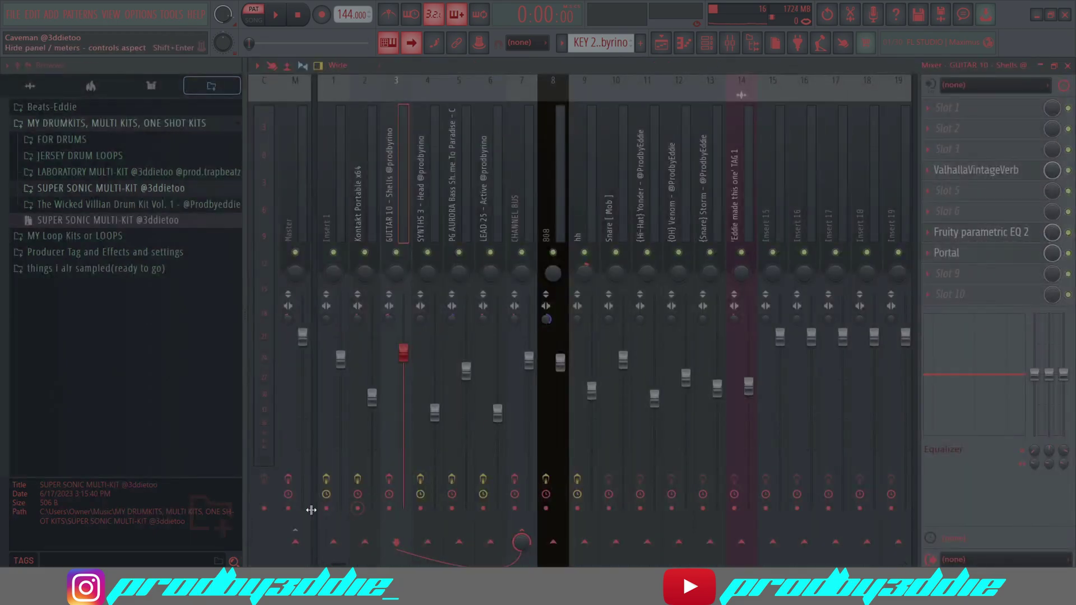
- Disable GUITAR 10's Portal effect and inspect its ValhallaVintageVerb settings
{"action": "left_click", "coordinate": [389, 479]}
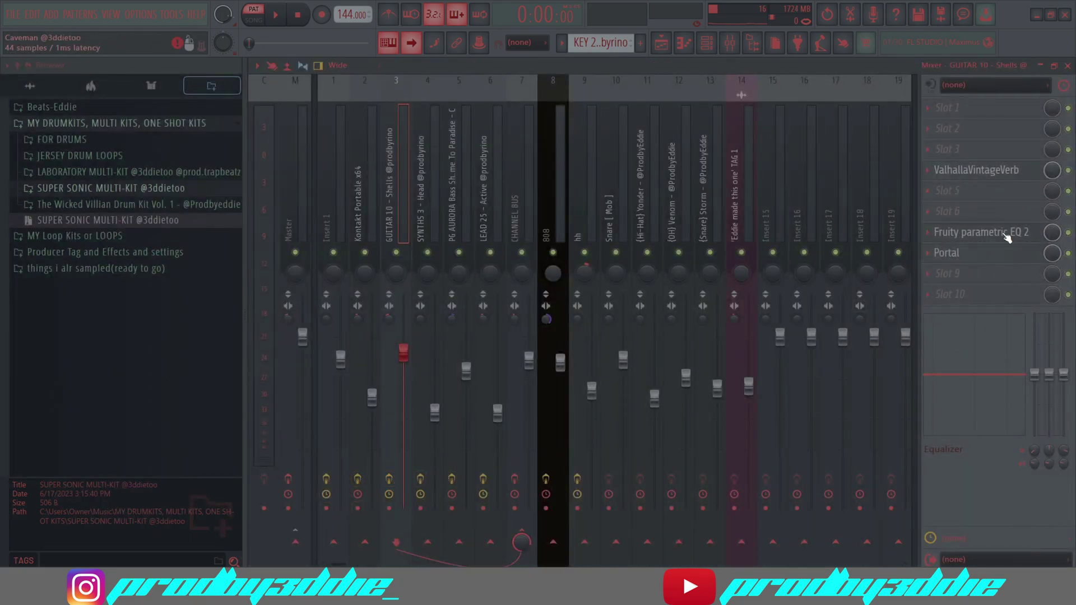
{"action": "left_click", "coordinate": [1068, 253]}
{"action": "left_click", "coordinate": [975, 188]}
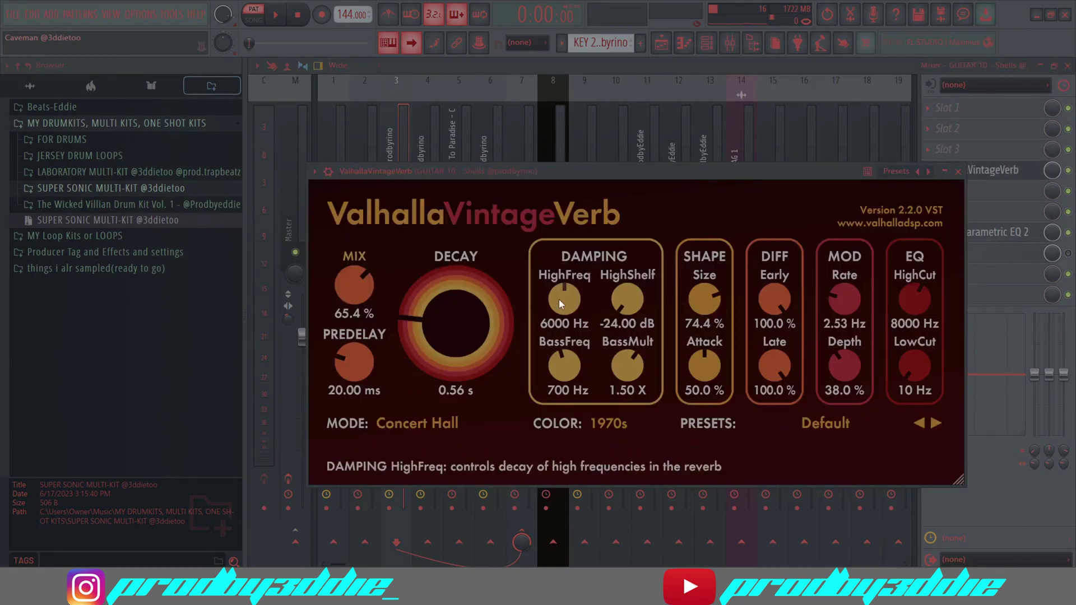
{"action": "left_click", "coordinate": [959, 171]}
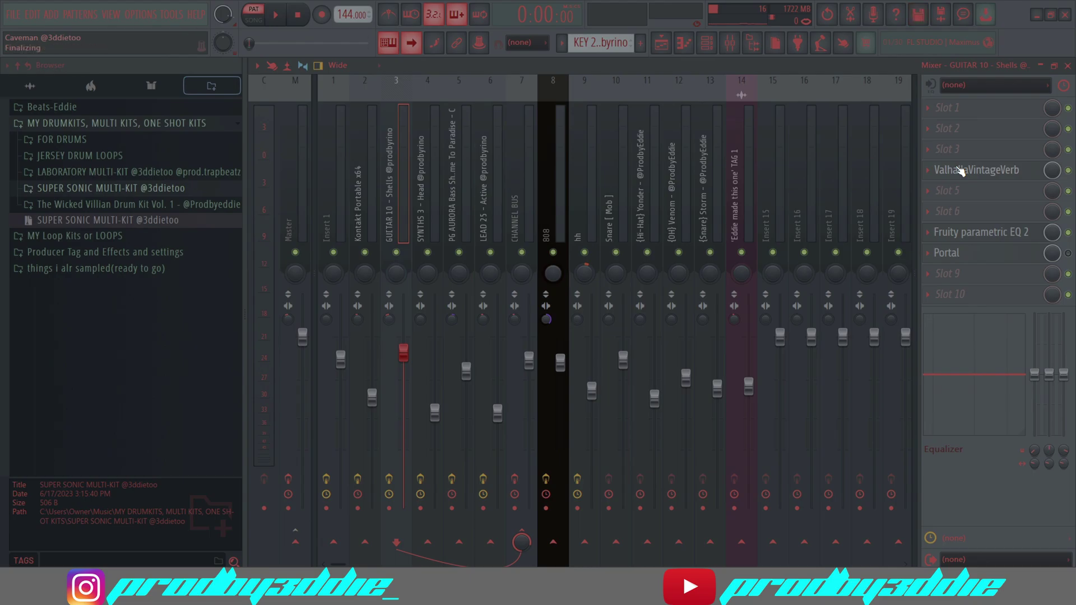
{"action": "left_click", "coordinate": [960, 171]}
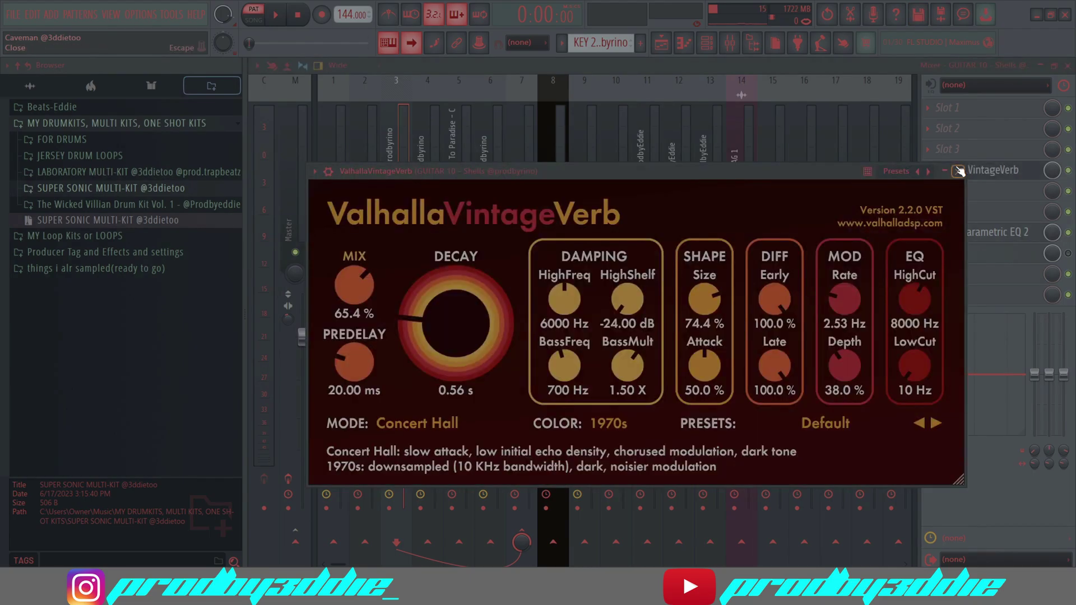
{"action": "left_click", "coordinate": [959, 171]}
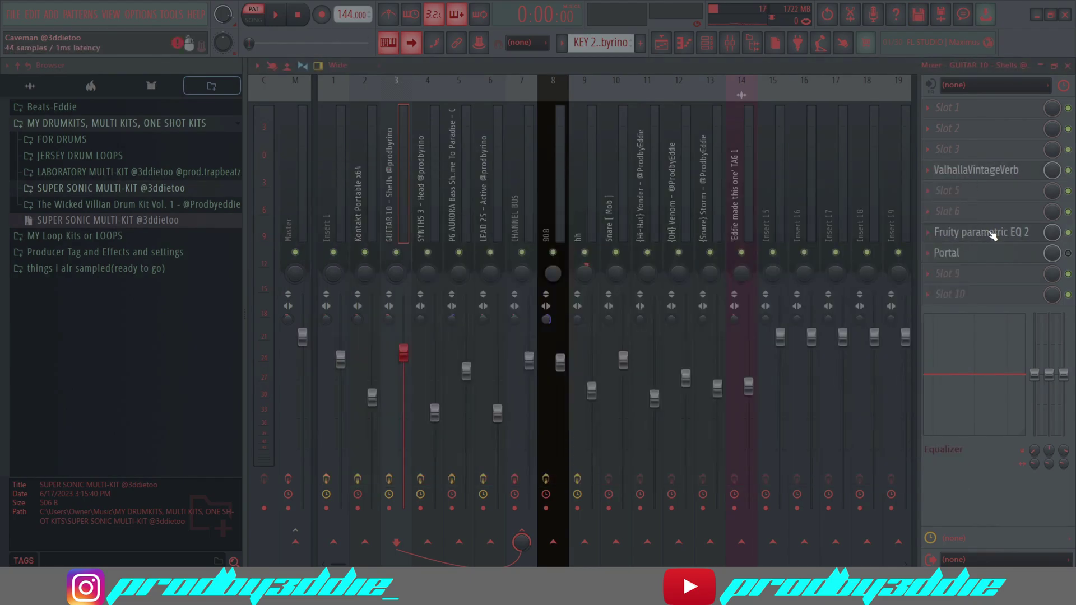
- Open the guitar's parametric EQ, undo the band 4 width tweak, close it, and play KEY 26 - Colors
{"action": "left_click", "coordinate": [933, 234]}
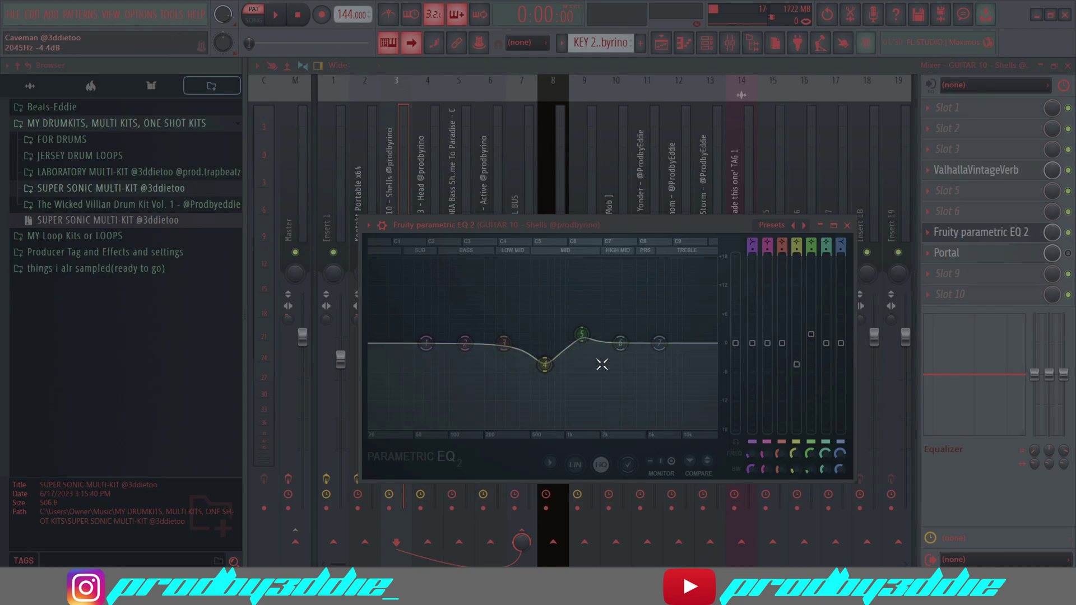
{"action": "key", "text": "ctrl+z"}
{"action": "left_click", "coordinate": [847, 224]}
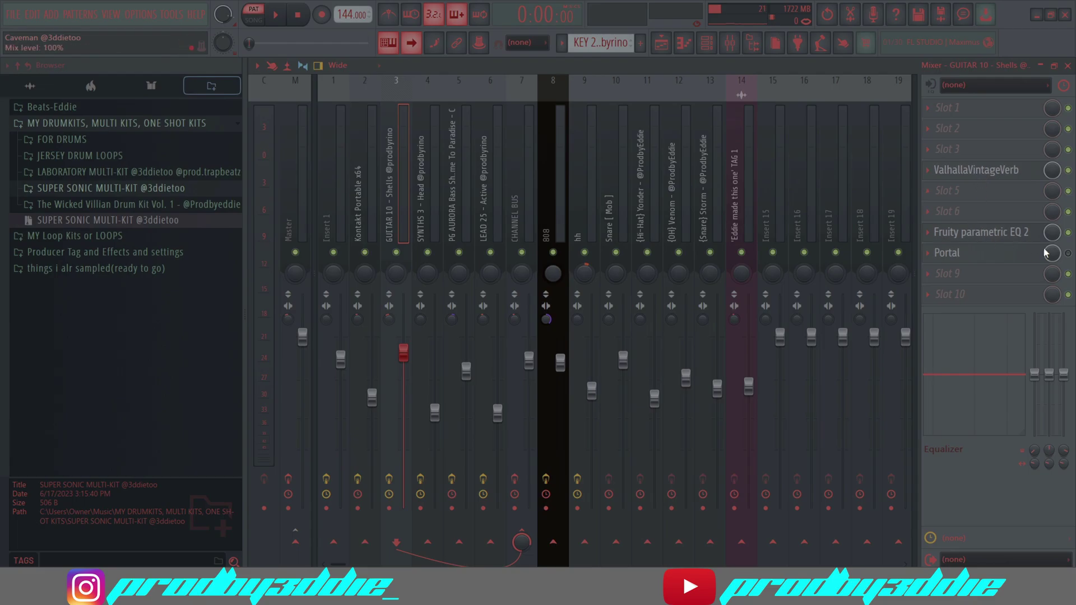
{"action": "key", "text": "F7"}
{"action": "key", "text": "space"}
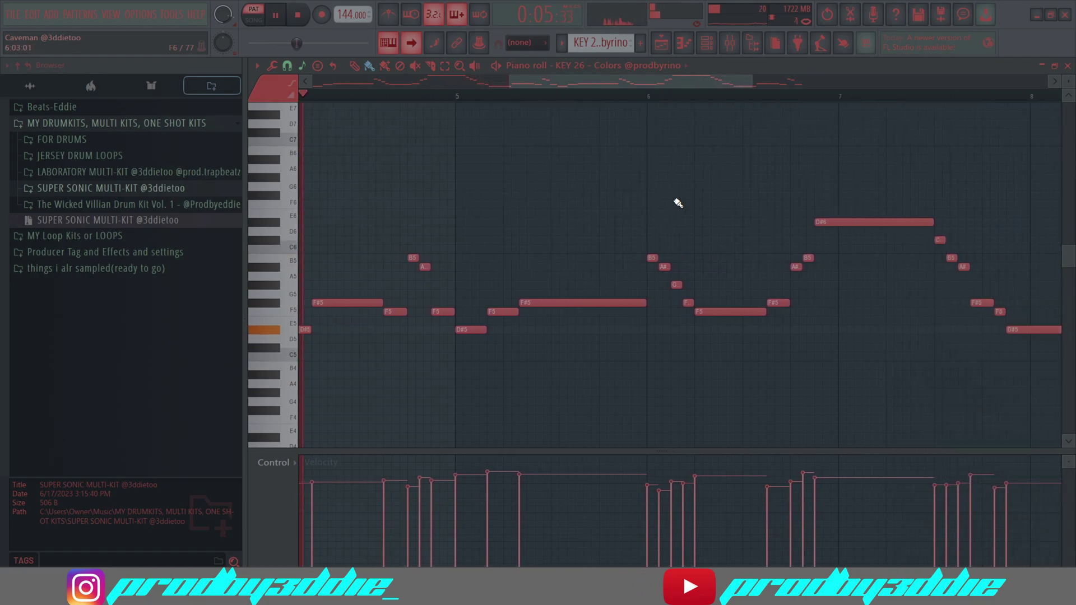
- Stop playback and switch the pattern selector to SYNTHS 10 - Lalala
{"action": "key", "text": "space"}
{"action": "key", "text": "F9"}
{"action": "left_click", "coordinate": [561, 42]}
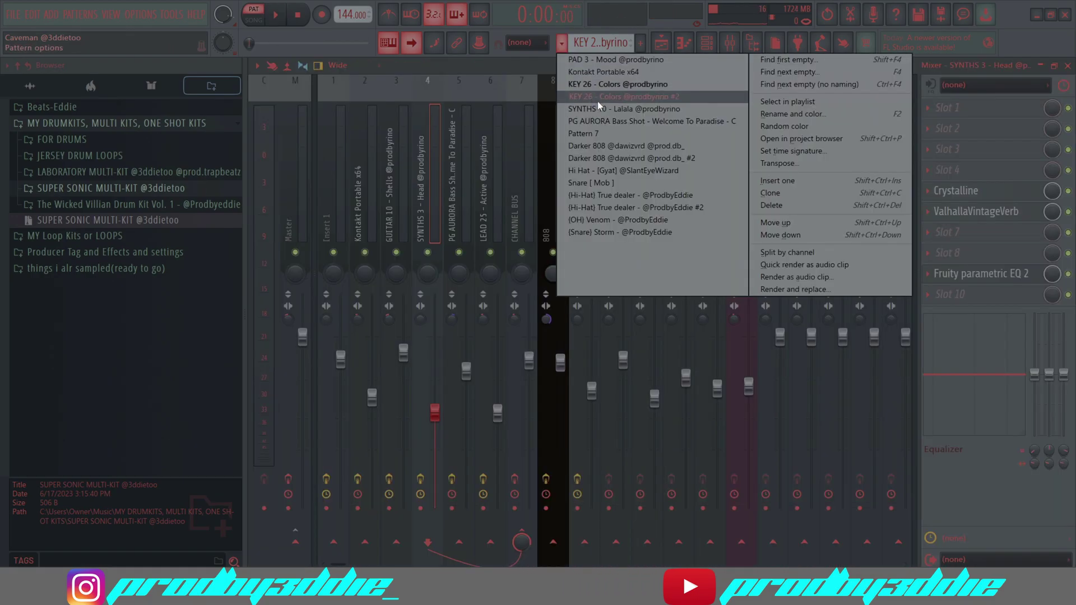
{"action": "left_click", "coordinate": [598, 98]}
{"action": "left_click", "coordinate": [571, 44]}
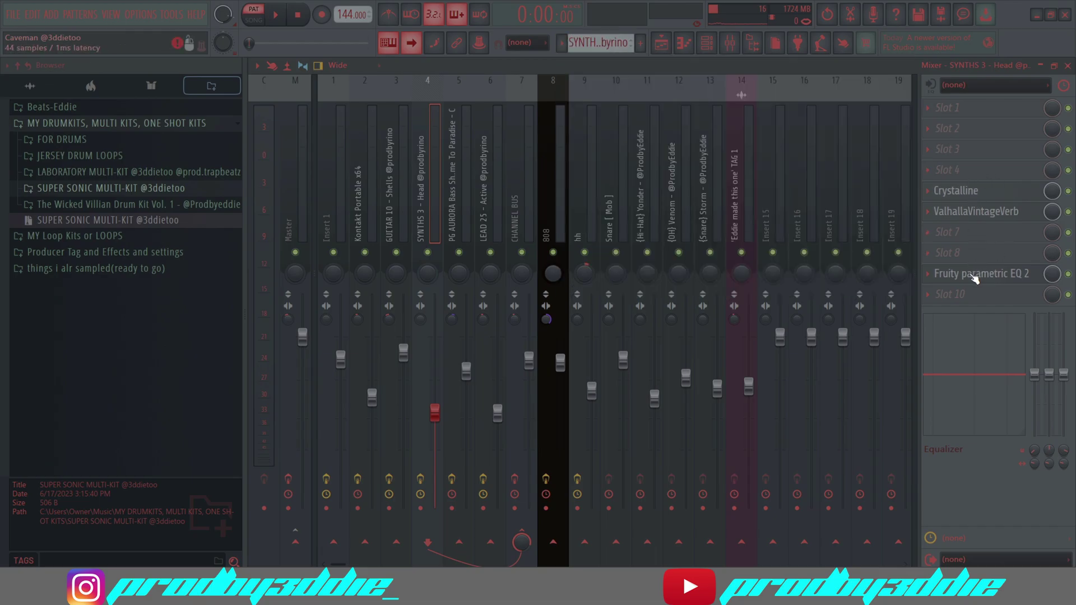
- Mute the SYNTHS 3 mixer track and play the SYNTHS 10 pattern in the piano roll
{"action": "left_click", "coordinate": [420, 479]}
{"action": "key", "text": "F7"}
{"action": "key", "text": "space"}
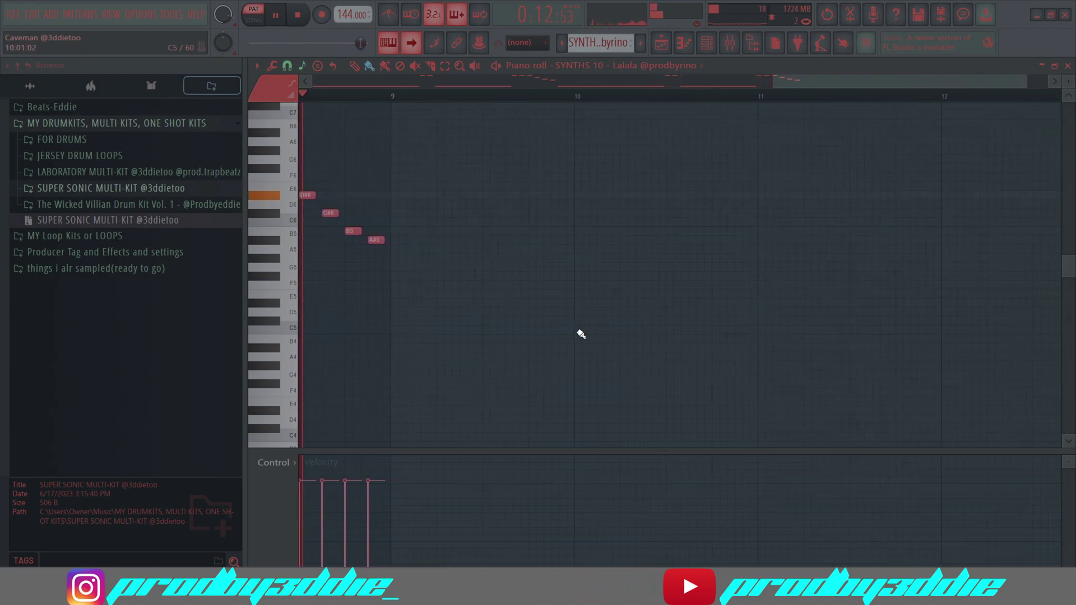
{"action": "key", "text": "space"}
- Unmute the SYNTHS 3 mixer track and review its parametric EQ settings
{"action": "key", "text": "F9"}
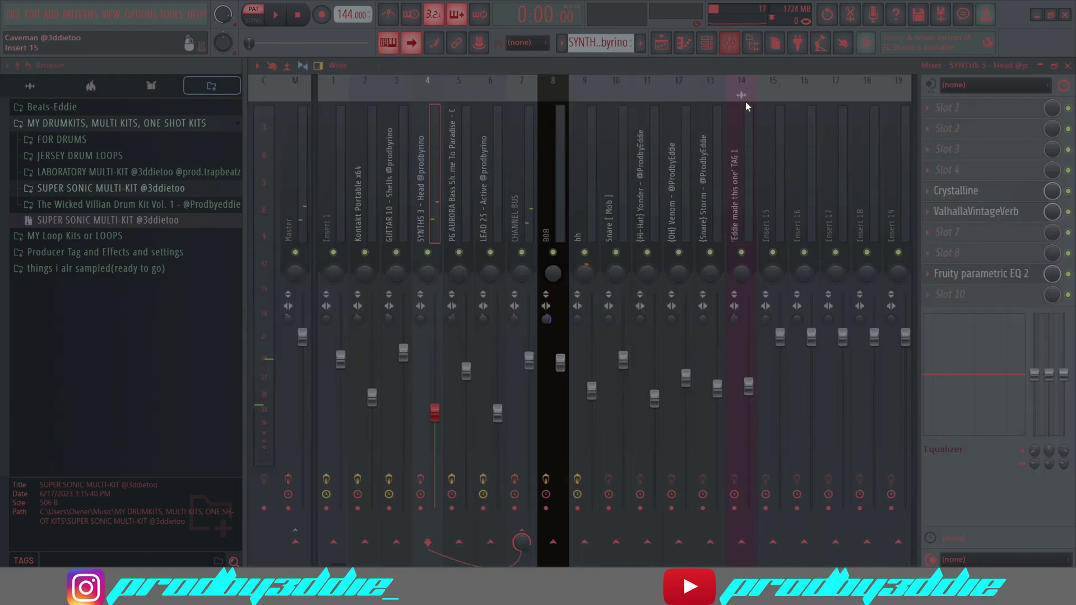
{"action": "left_click", "coordinate": [421, 480]}
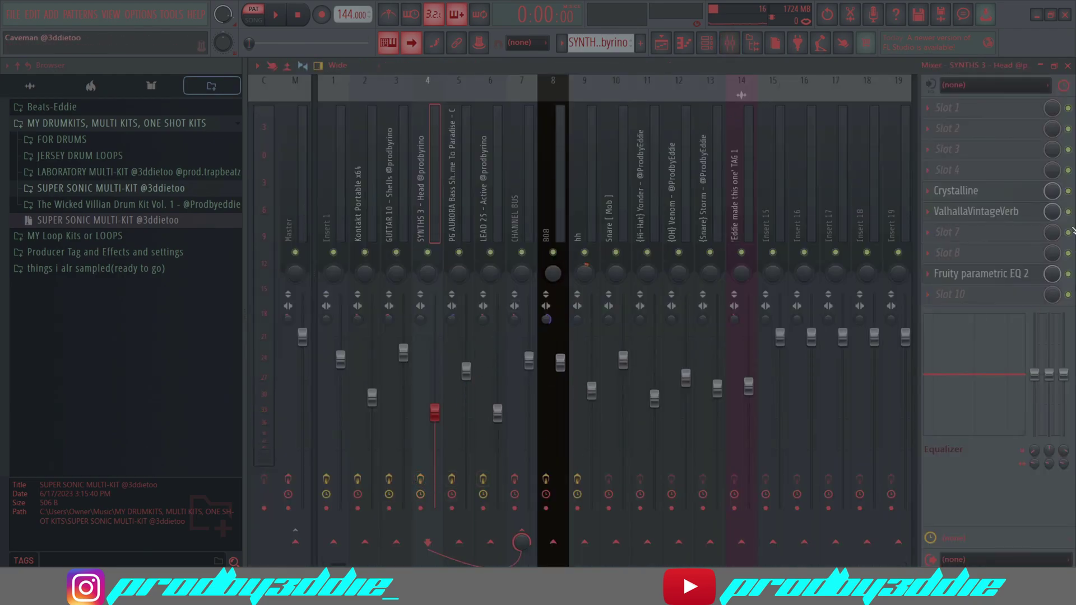
{"action": "left_click", "coordinate": [974, 273]}
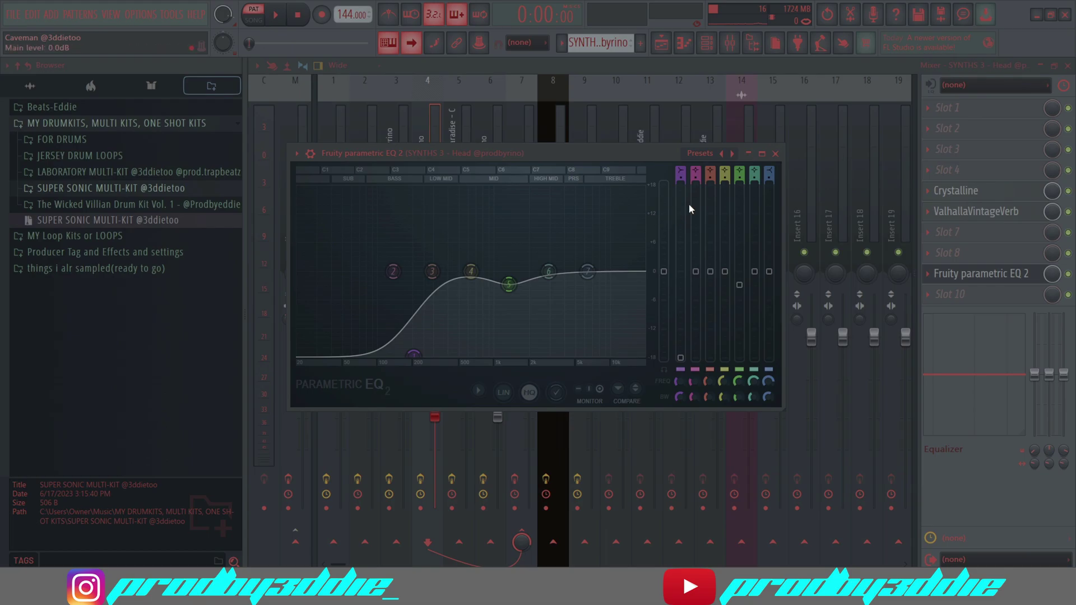
{"action": "left_click", "coordinate": [776, 153]}
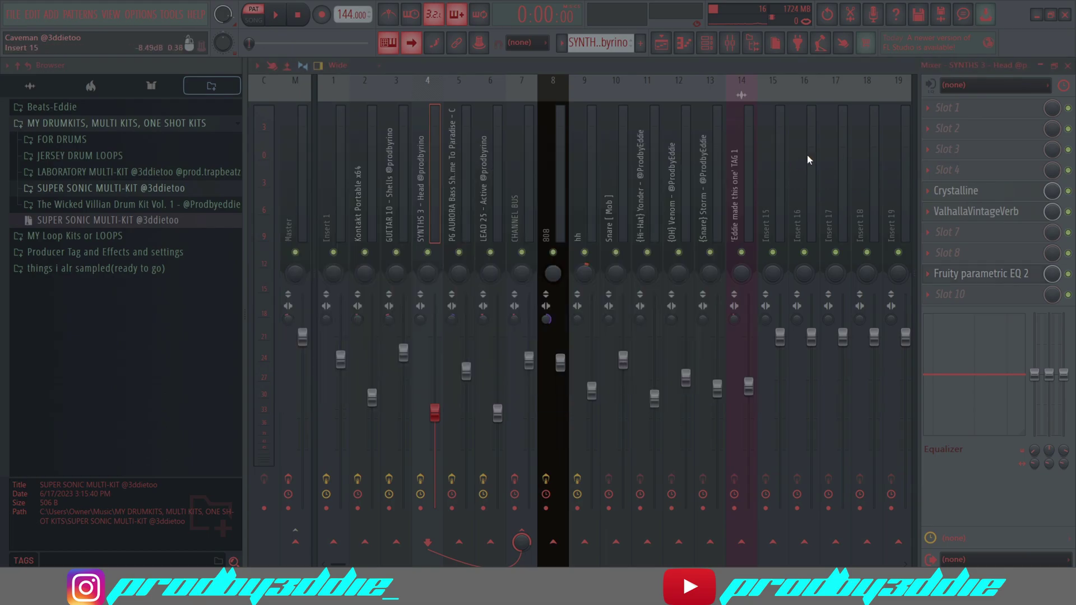
- Review the ValhallaVintageVerb and Crystalline reverb settings on SYNTHS 3
{"action": "left_click", "coordinate": [992, 210]}
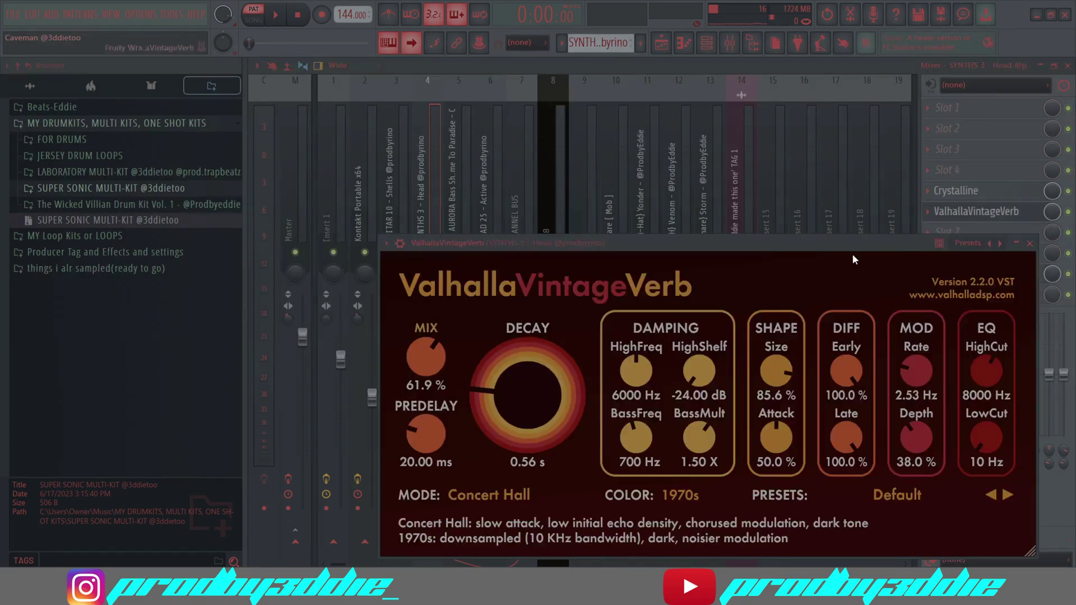
{"action": "left_click", "coordinate": [1029, 242]}
{"action": "left_click", "coordinate": [964, 191]}
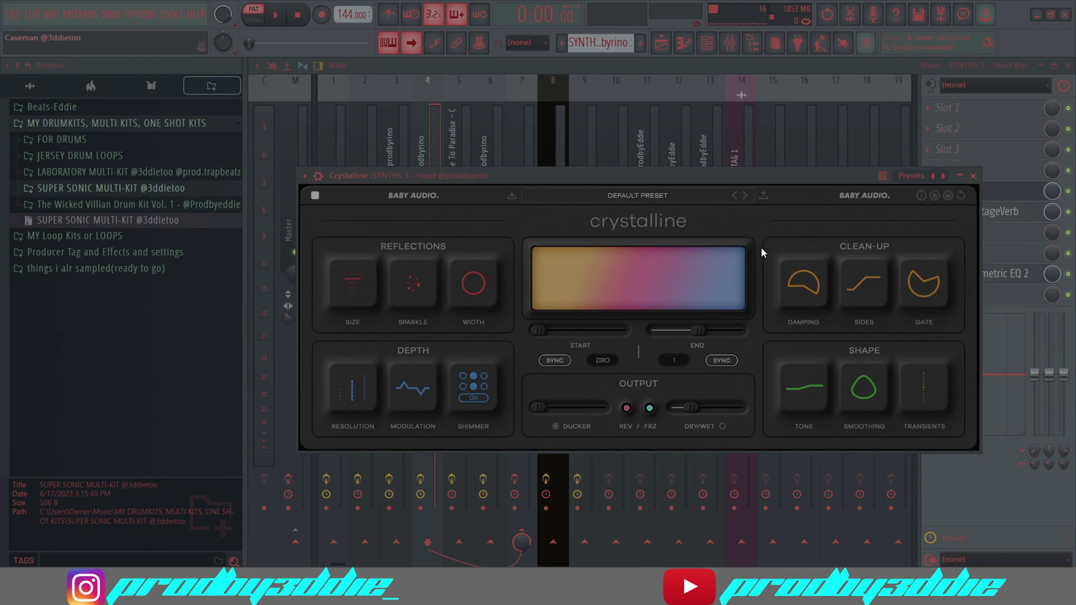
{"action": "mouse_move", "coordinate": [890, 194]}
{"action": "left_click", "coordinate": [974, 176]}
{"action": "left_click", "coordinate": [986, 211]}
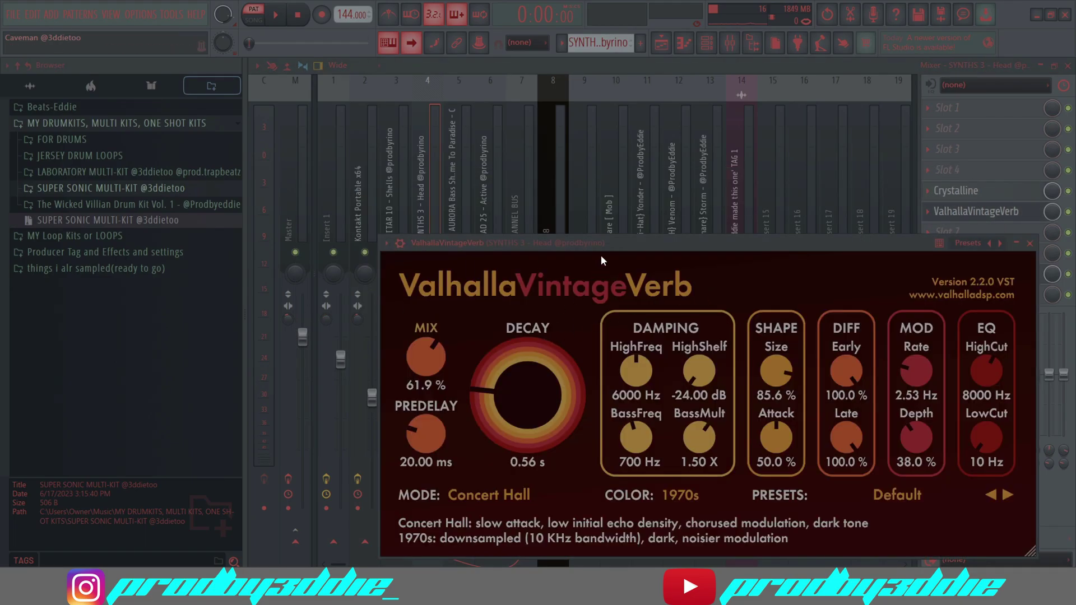
{"action": "left_click_drag", "start_coordinate": [598, 242], "coordinate": [503, 141]}
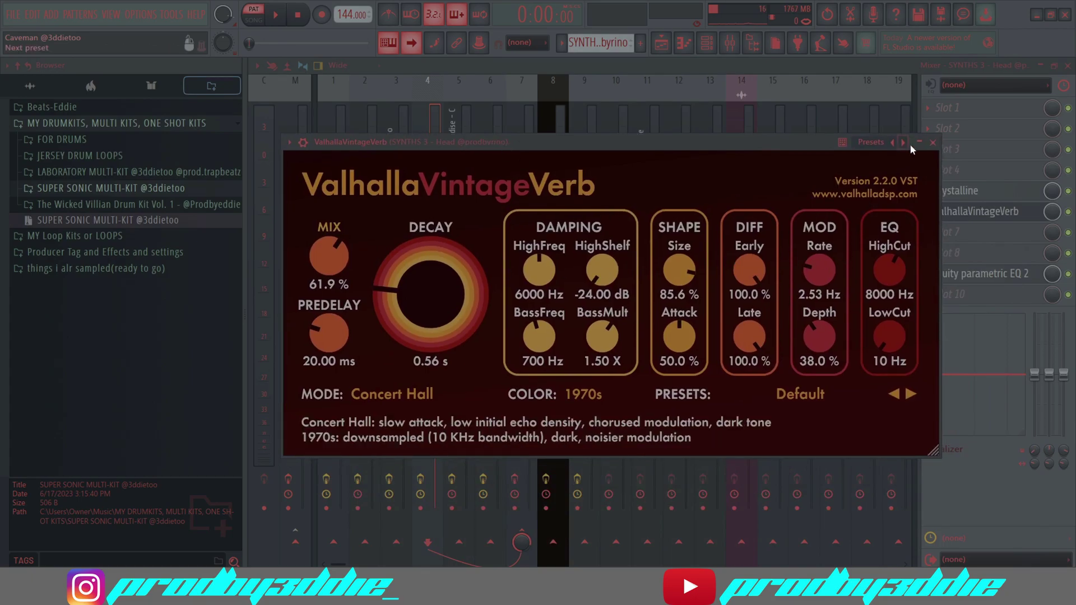
{"action": "left_click", "coordinate": [933, 142]}
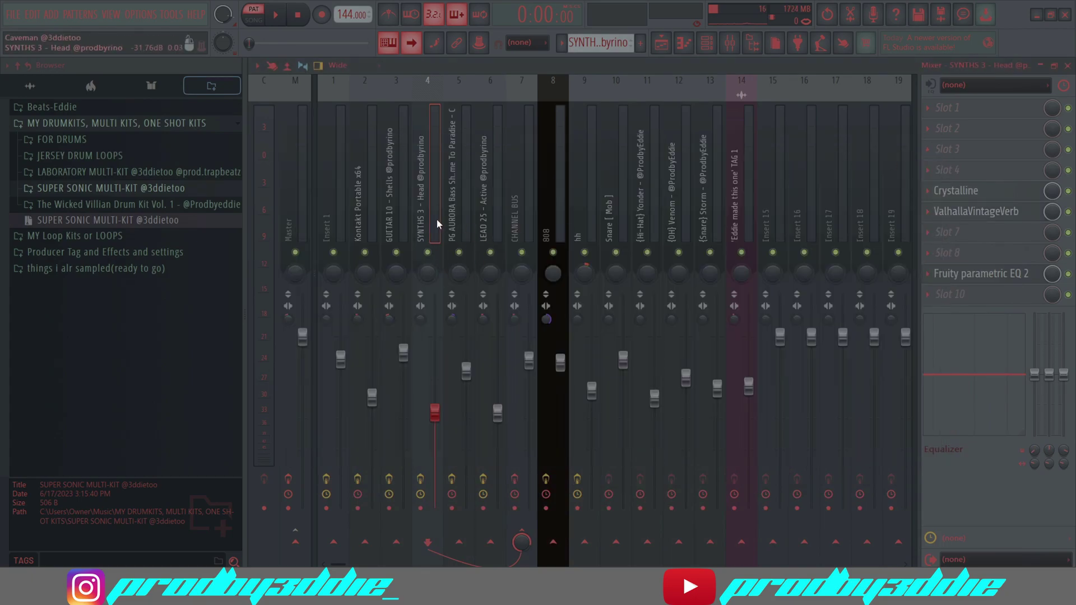
- Replay the SYNTHS 10 - Lalala melody, then select the PG AURORA Bass Shot channel
{"action": "left_click", "coordinate": [684, 43]}
{"action": "key", "text": "space"}
{"action": "scroll", "coordinate": [569, 249], "scroll_direction": "up", "scroll_amount": 1}
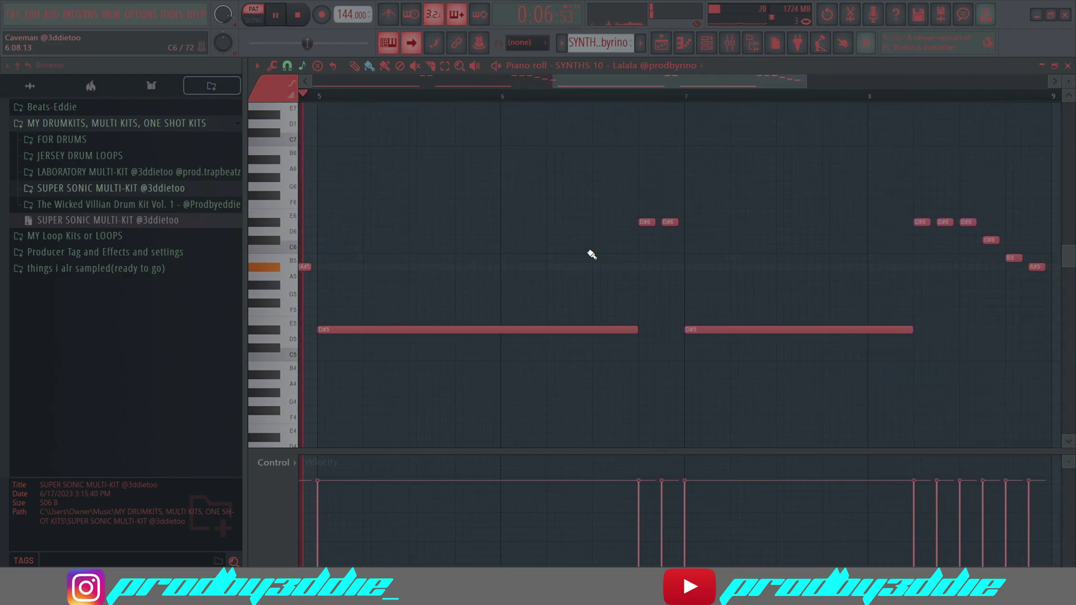
{"action": "key", "text": "space"}
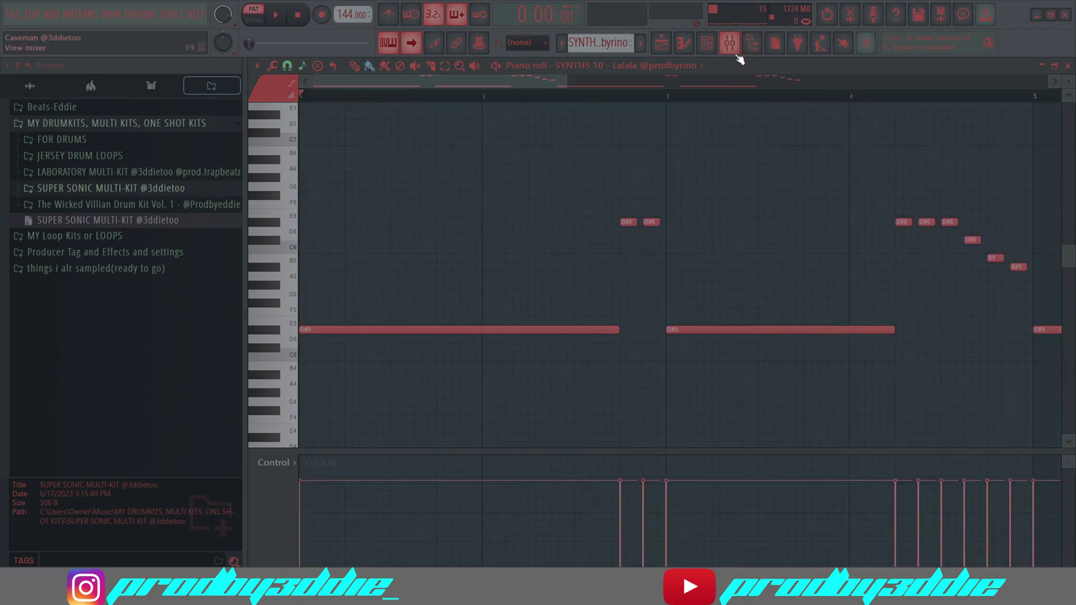
{"action": "left_click", "coordinate": [567, 46]}
{"action": "left_click", "coordinate": [600, 114]}
- Check the PG AURORA Bass Shot sampler's envelope and pitch settings, then view its notes in the piano roll
{"action": "left_click", "coordinate": [706, 42]}
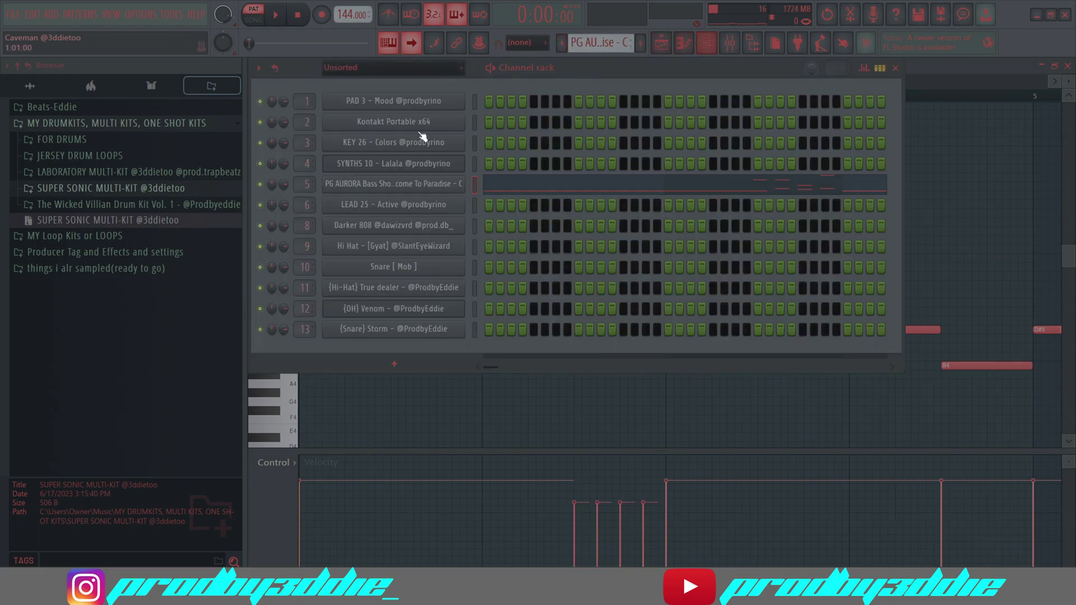
{"action": "left_click", "coordinate": [394, 184]}
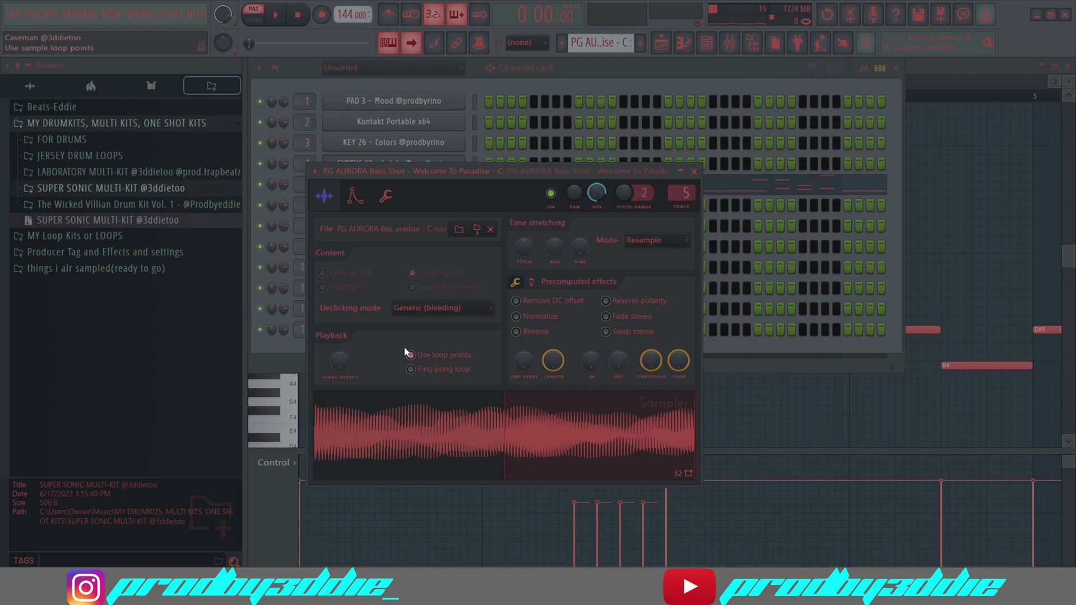
{"action": "left_click", "coordinate": [365, 200]}
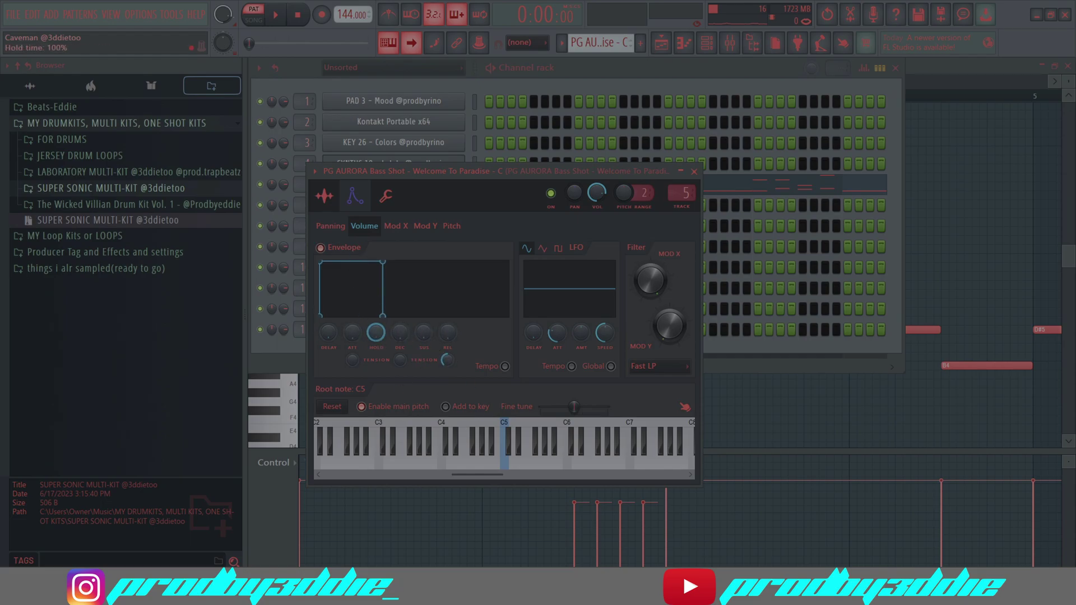
{"action": "left_click", "coordinate": [697, 170]}
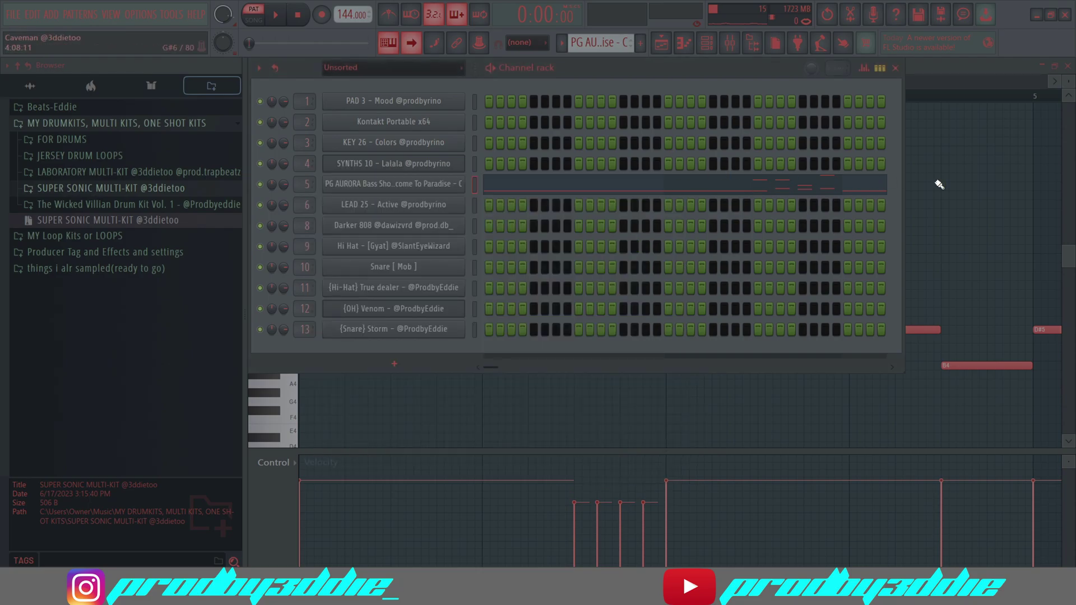
{"action": "key", "text": "F7"}
{"action": "scroll", "coordinate": [580, 156], "scroll_direction": "down", "scroll_amount": 2}
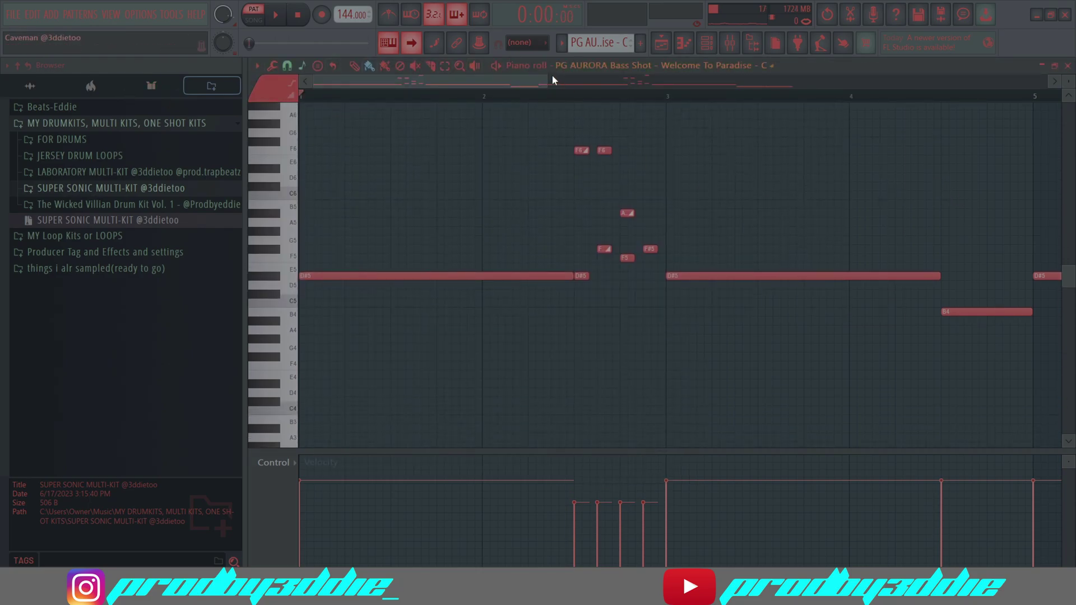
- Zoom the piano roll out horizontally and play through the PG AURORA Bass Shot bass line
{"action": "left_click_drag", "start_coordinate": [545, 79], "coordinate": [516, 84]}
{"action": "left_click_drag", "start_coordinate": [546, 80], "coordinate": [607, 152]}
{"action": "key", "text": "space"}
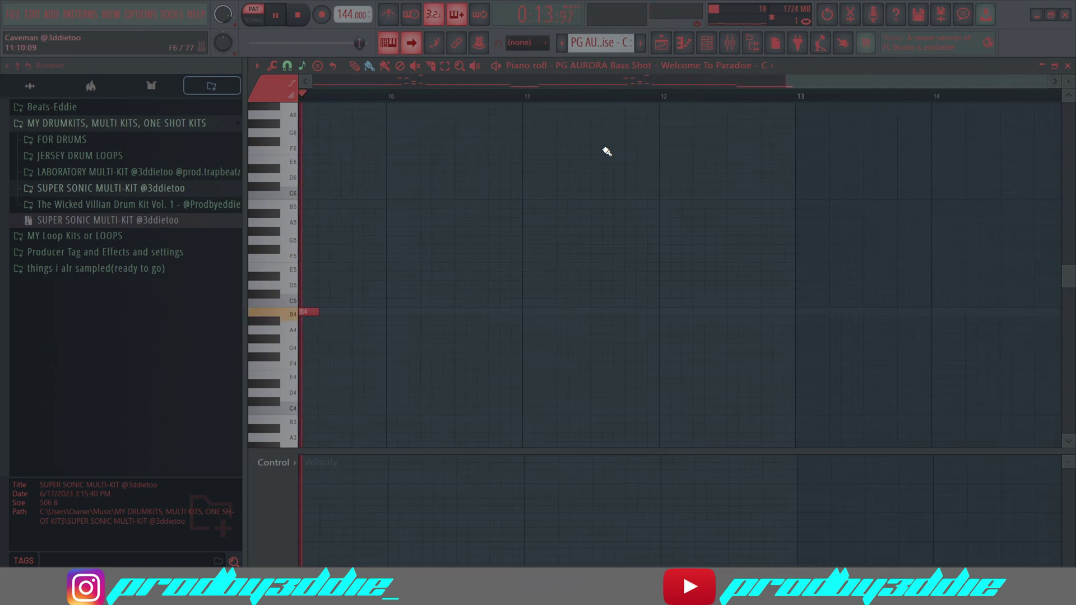
{"action": "key", "text": "space"}
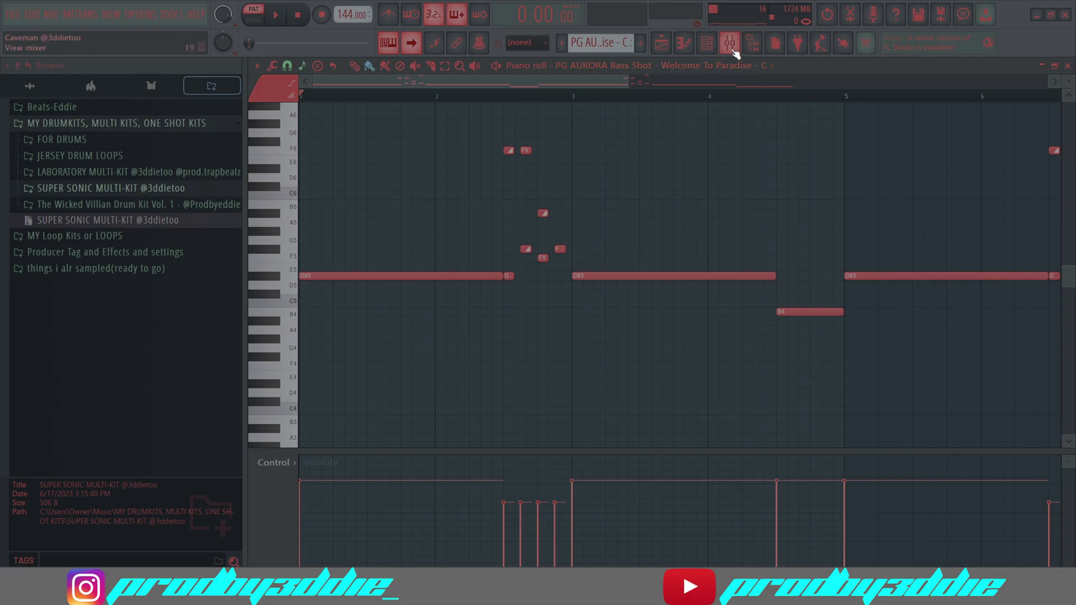
- Switch to Pattern 7 and show the LEAD 25 track's effect chain in the mixer
{"action": "left_click", "coordinate": [564, 39]}
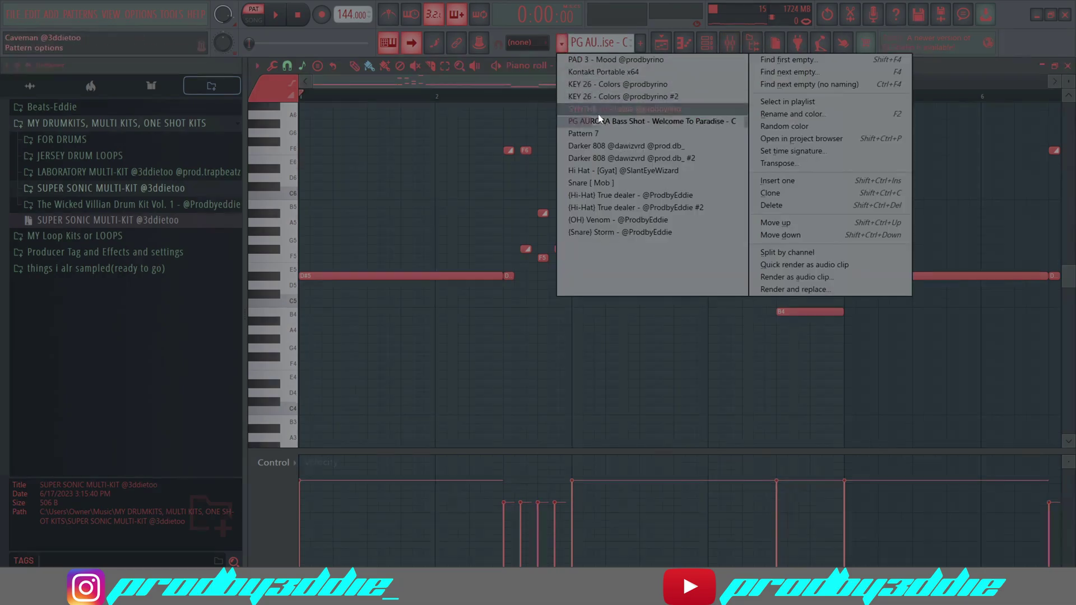
{"action": "left_click", "coordinate": [601, 131]}
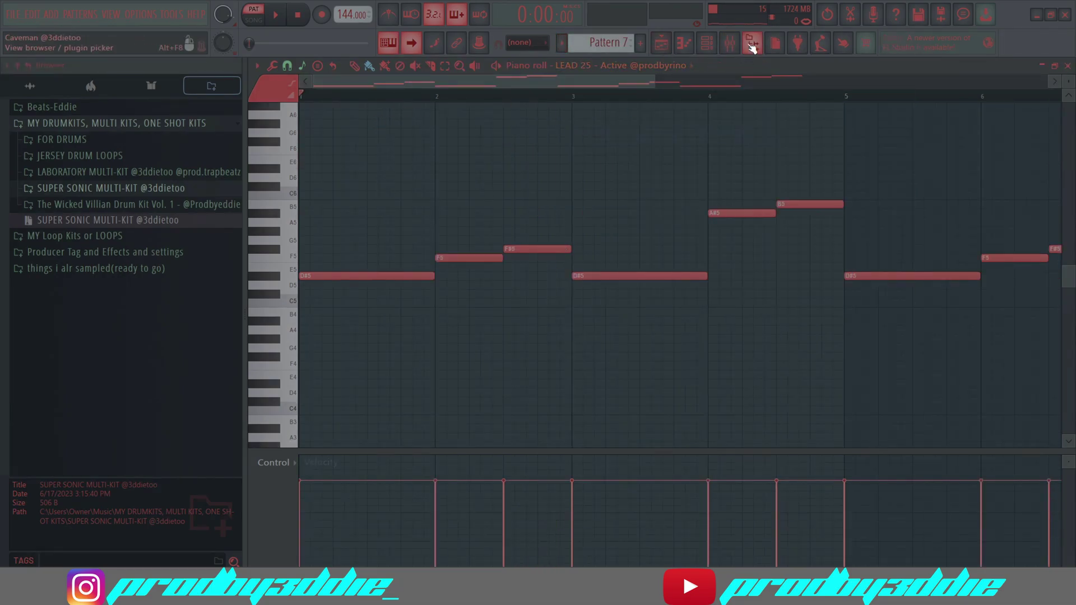
{"action": "left_click", "coordinate": [730, 42]}
{"action": "left_click", "coordinate": [483, 200]}
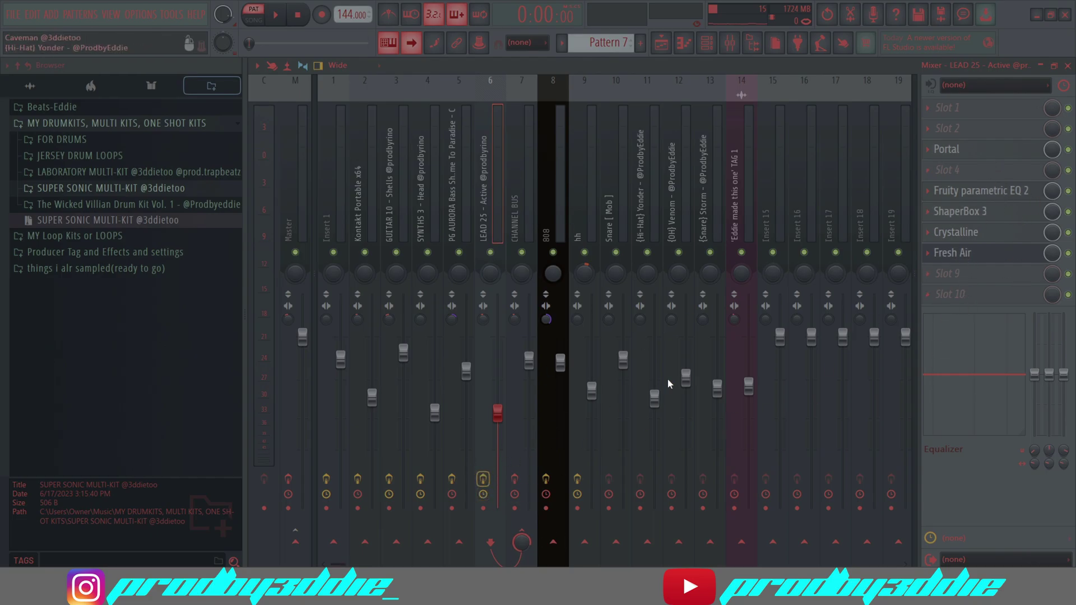
- Review LEAD 25's Fresh Air, ShaperBox 3 and Fruity parametric EQ 2 effects
{"action": "left_click", "coordinate": [994, 257]}
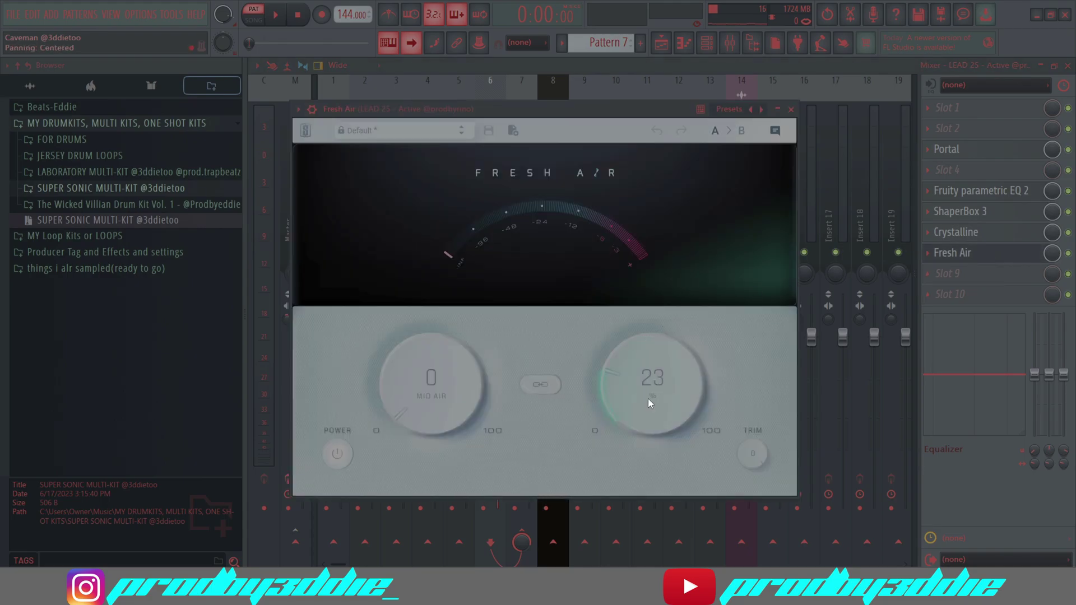
{"action": "left_click", "coordinate": [993, 253]}
{"action": "left_click", "coordinate": [983, 215]}
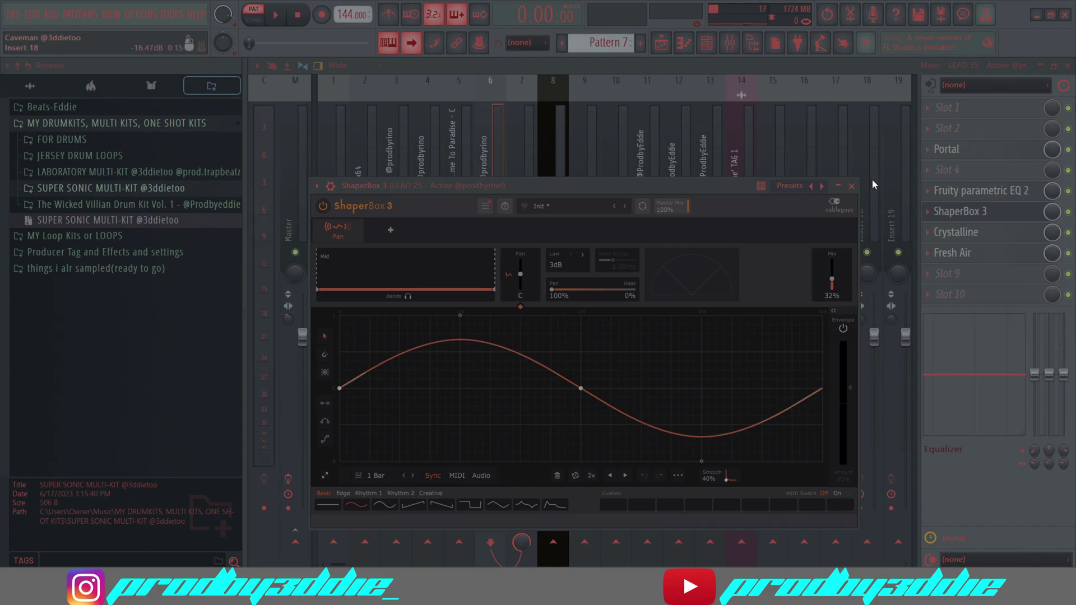
{"action": "left_click", "coordinate": [851, 186]}
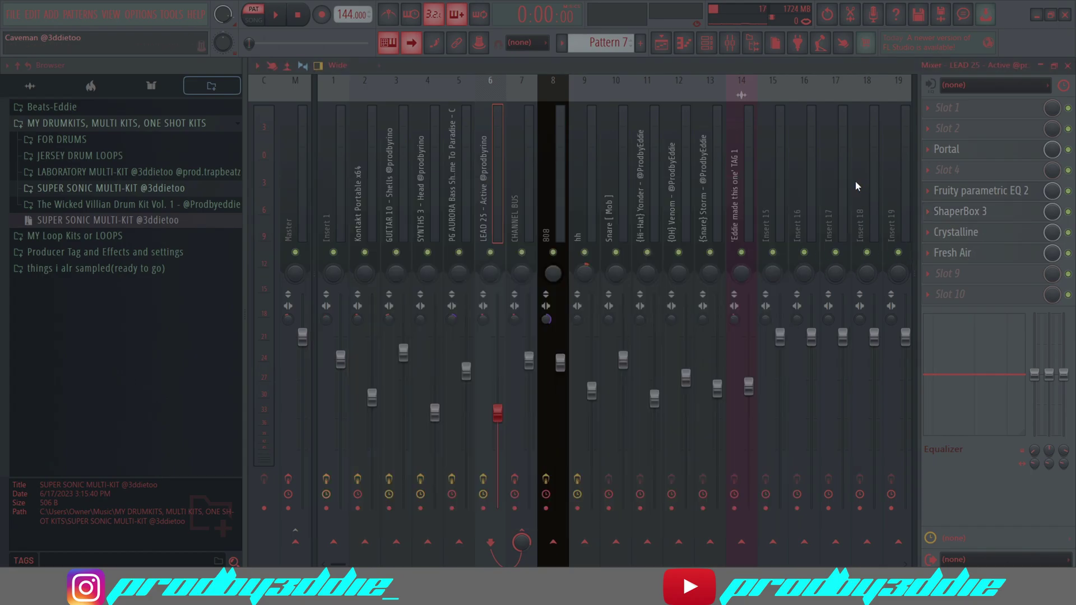
{"action": "left_click", "coordinate": [389, 217]}
{"action": "left_click", "coordinate": [483, 190]}
{"action": "left_click", "coordinate": [981, 190]}
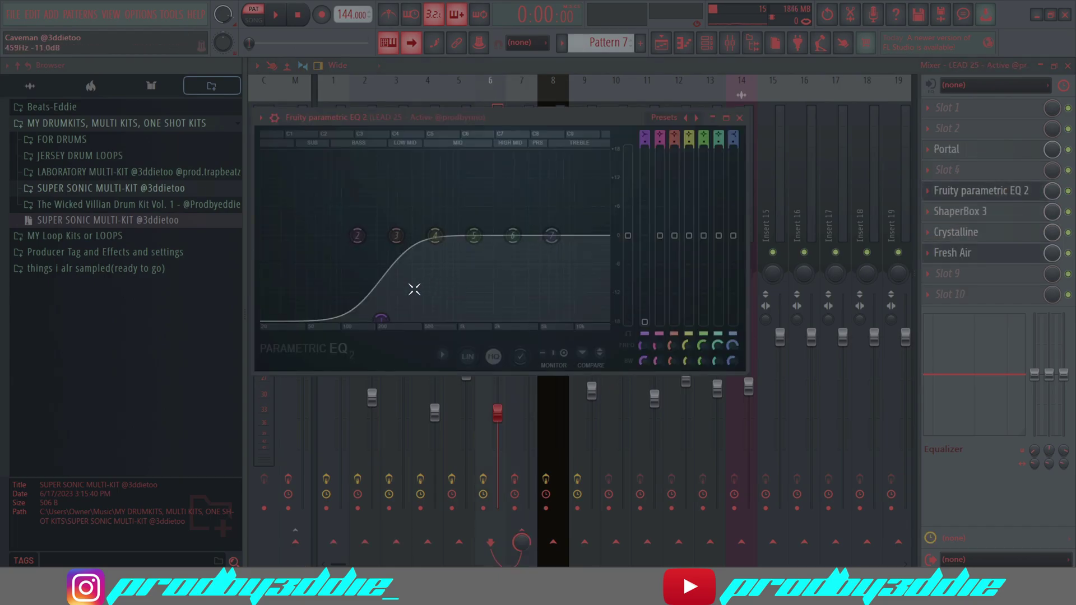
{"action": "left_click", "coordinate": [740, 117]}
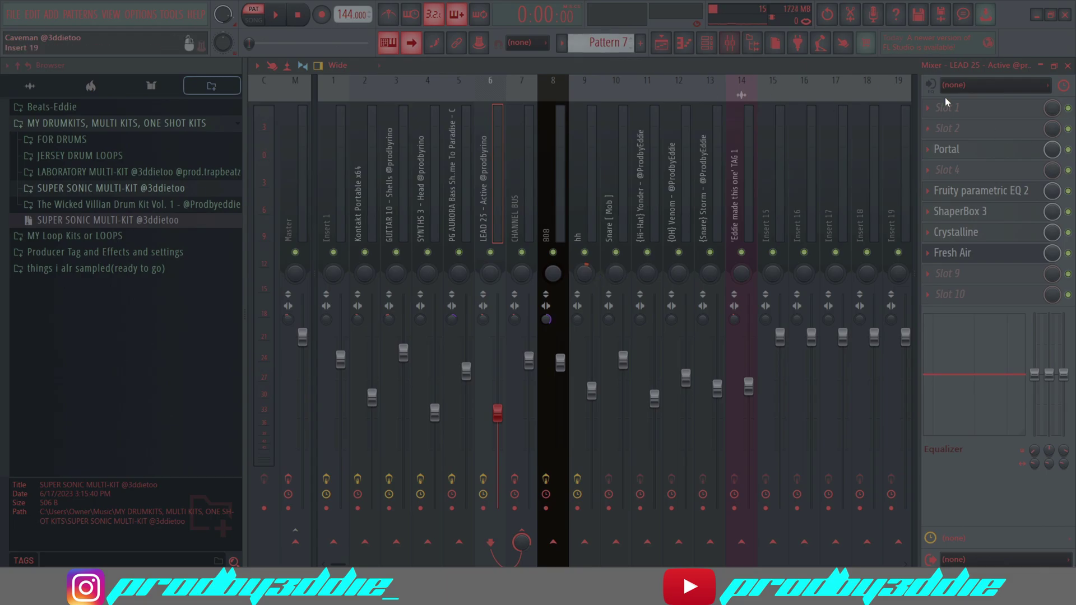
{"action": "left_click", "coordinate": [684, 43]}
{"action": "key", "text": "space"}
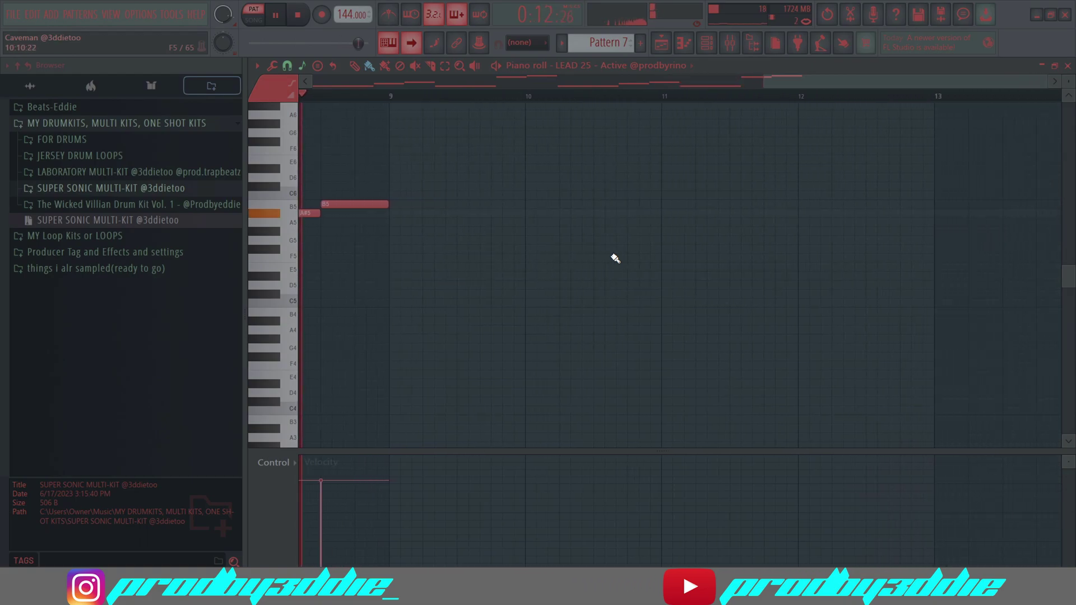
{"action": "key", "text": "space"}
{"action": "key", "text": "F9"}
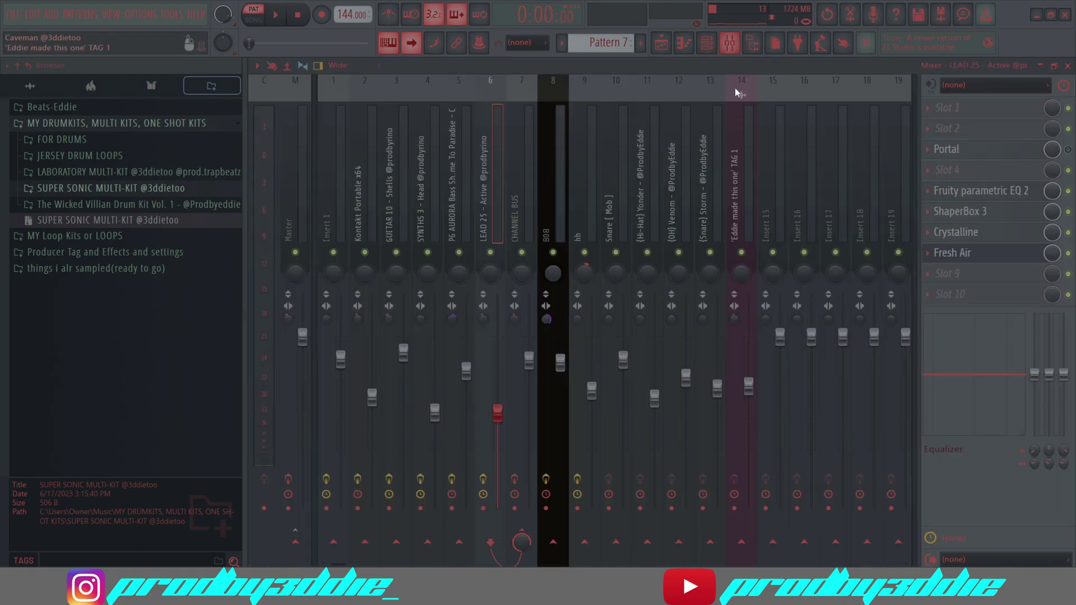
{"action": "left_click", "coordinate": [684, 43]}
{"action": "key", "text": "space"}
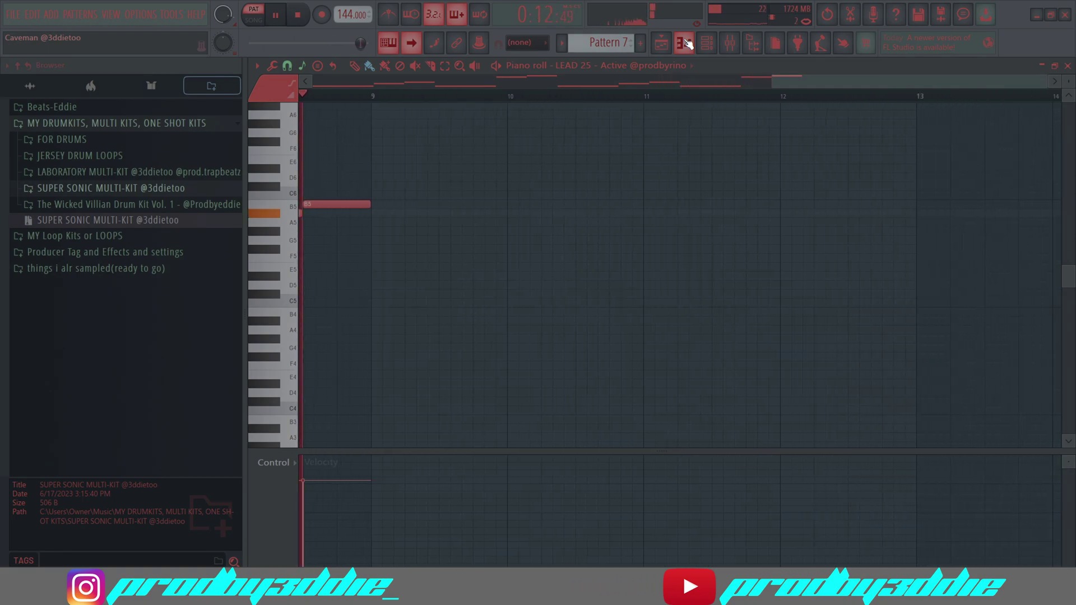
{"action": "key", "text": "space"}
{"action": "left_click", "coordinate": [684, 42]}
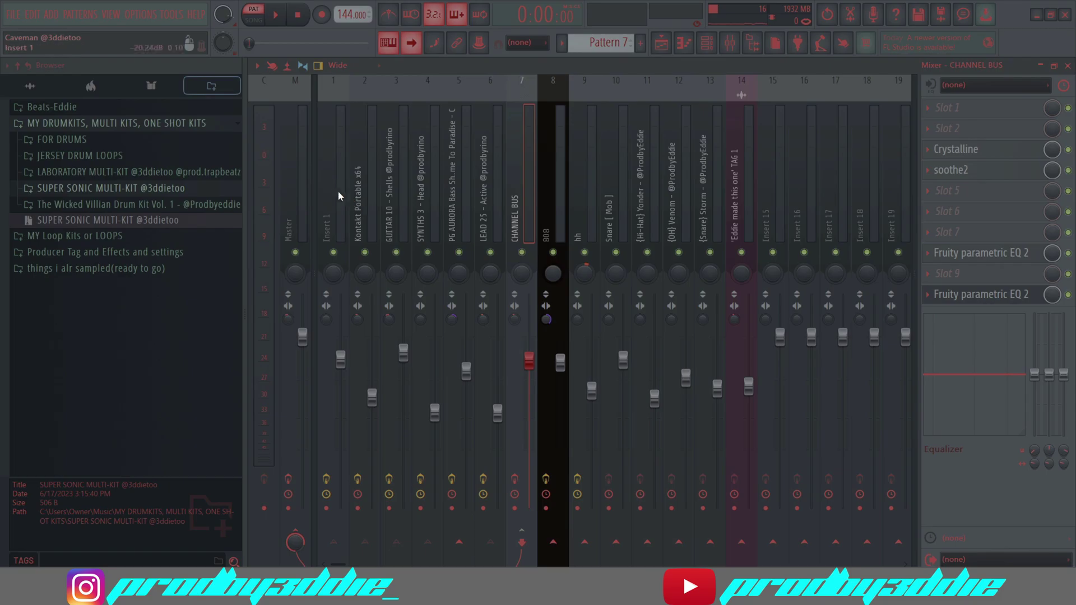
- Select mixer inserts 1 through 6 plus CHANNEL BUS and bring up their routing options
{"action": "left_click", "coordinate": [331, 187]}
{"action": "left_click", "coordinate": [362, 190], "text": "ctrl"}
{"action": "left_click_drag", "start_coordinate": [362, 190], "coordinate": [512, 226]}
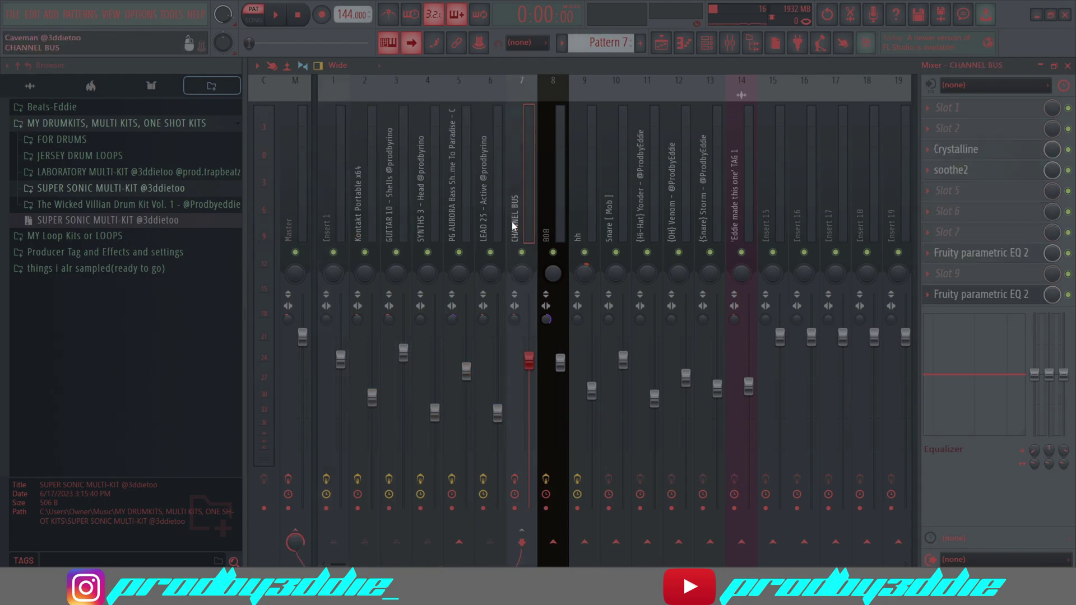
{"action": "left_click", "coordinate": [343, 216]}
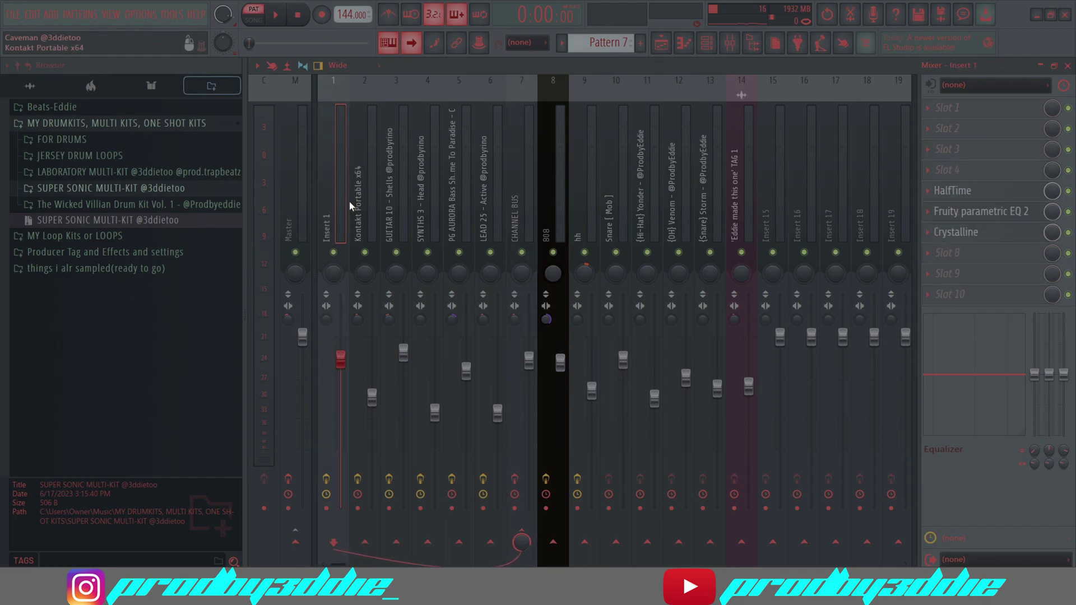
{"action": "left_click_drag", "start_coordinate": [346, 203], "coordinate": [486, 177]}
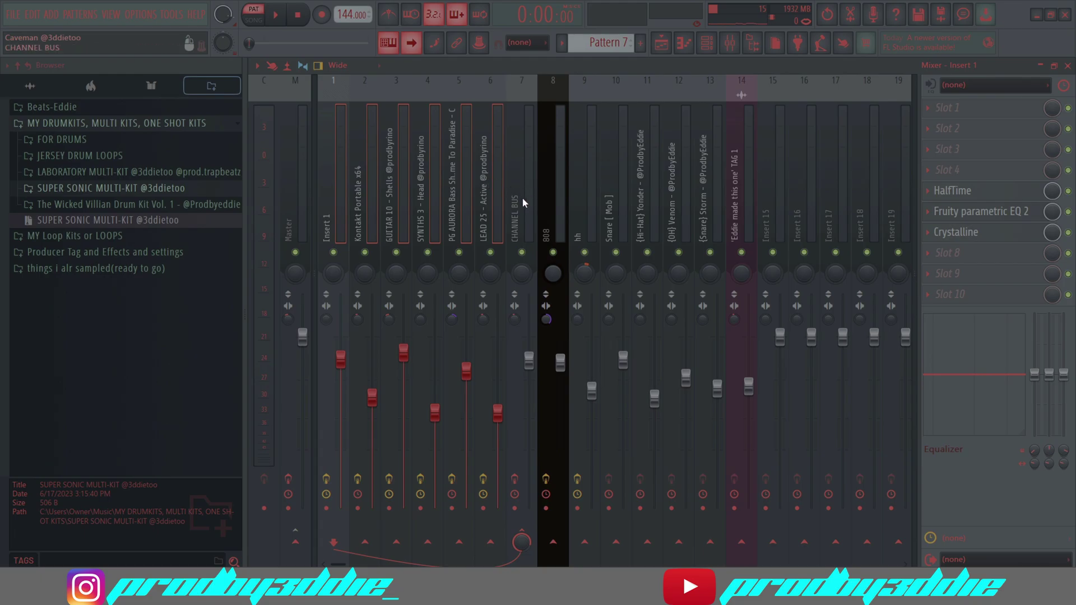
{"action": "left_click", "coordinate": [530, 221], "text": "ctrl"}
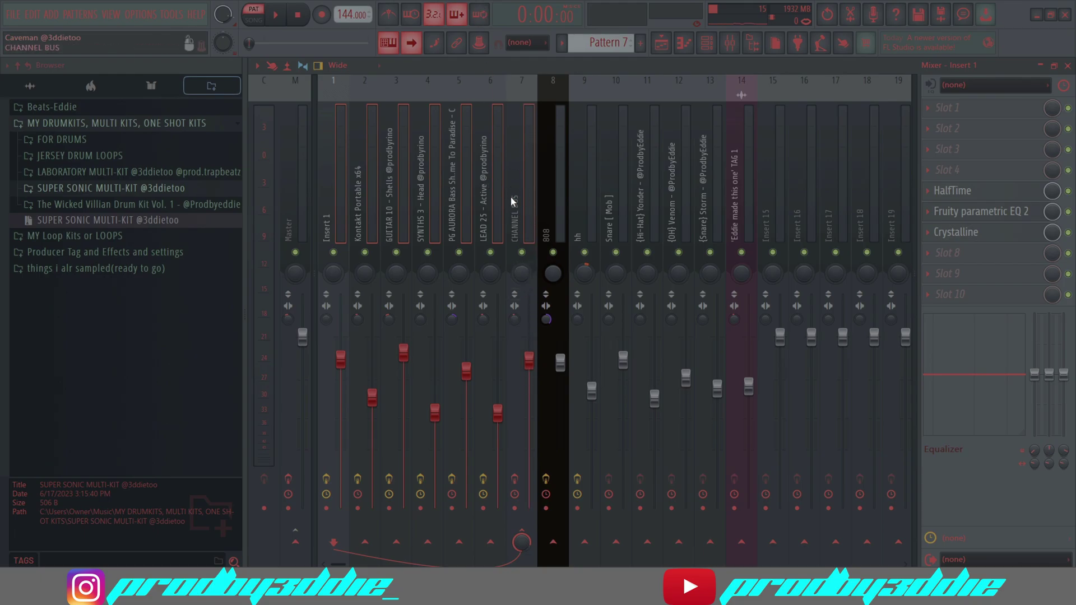
{"action": "right_click", "coordinate": [526, 191]}
{"action": "mouse_move", "coordinate": [588, 234]}
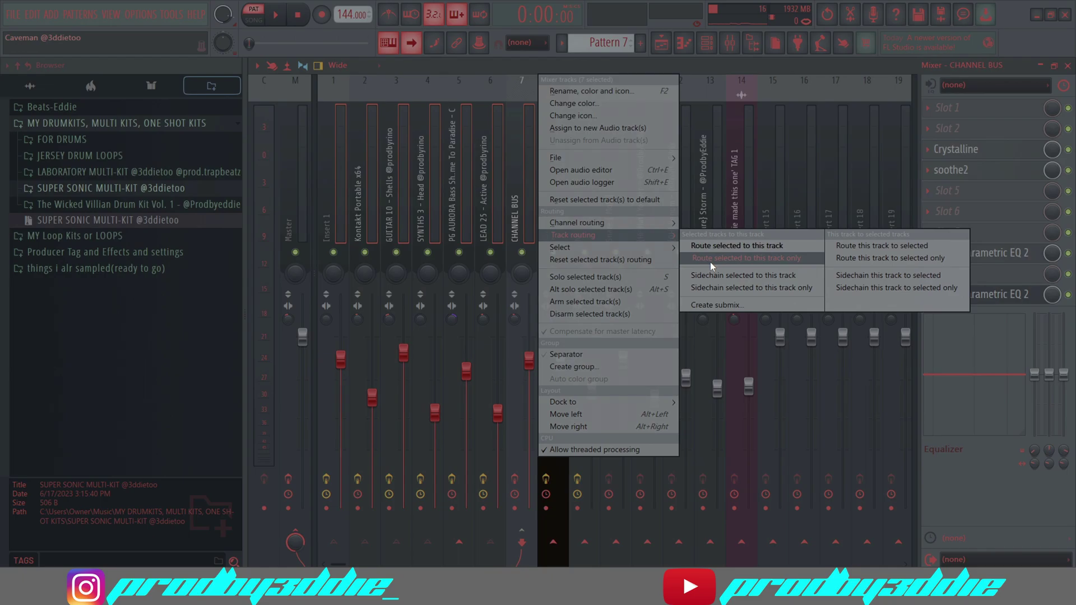
- Move the PG AURORA Bass Shot track left with Alt+Left into insert position 1
{"action": "left_click", "coordinate": [692, 183]}
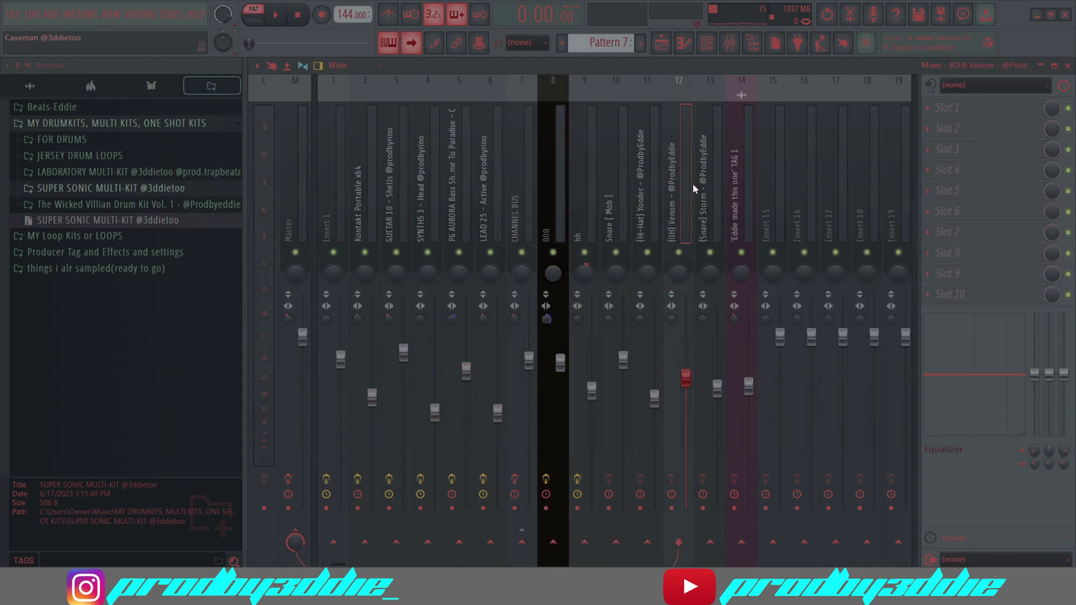
{"action": "left_click", "coordinate": [546, 203]}
{"action": "left_click", "coordinate": [454, 211]}
{"action": "key", "text": "Right"}
{"action": "key", "text": "Right"}
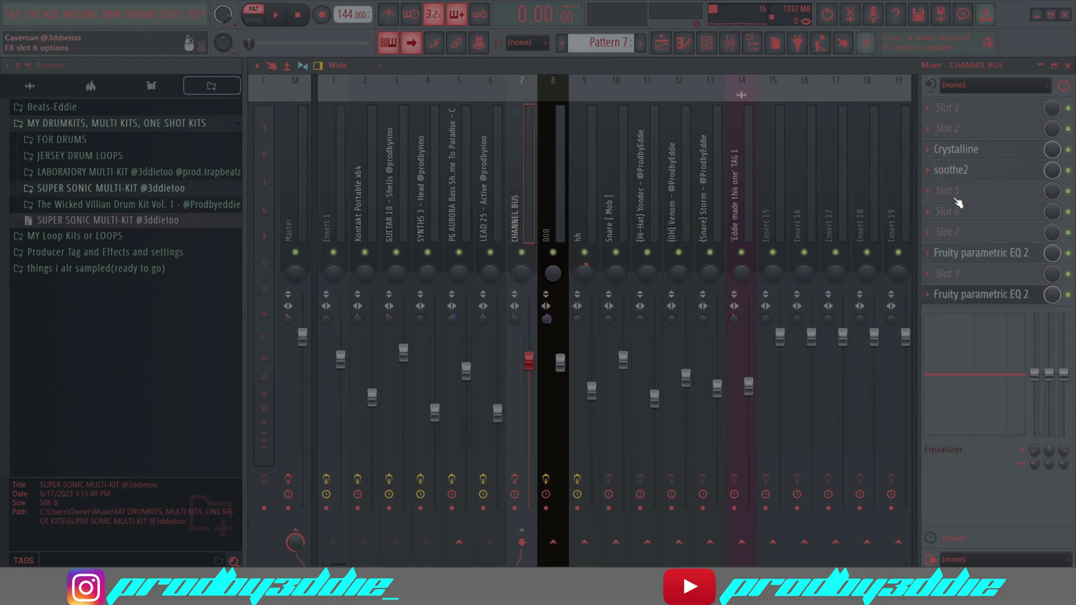
{"action": "left_click", "coordinate": [455, 214]}
{"action": "key", "text": "alt+Left"}
{"action": "key", "text": "alt+Left"}
{"action": "key", "text": "alt+Left"}
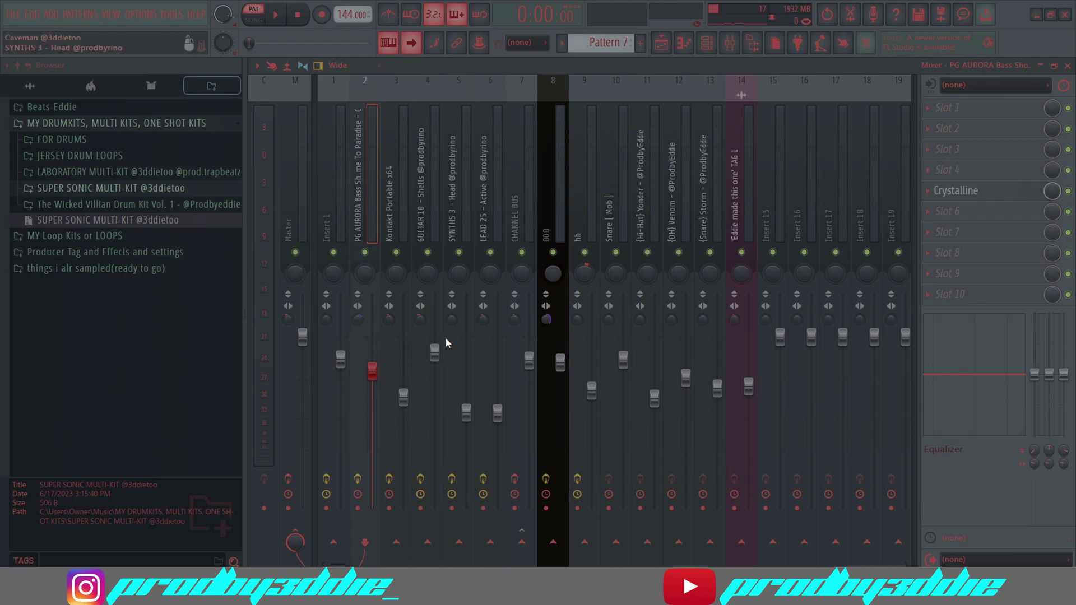
{"action": "key", "text": "alt+Left"}
- Verify the new track order across Master, PG AURORA Bass Shot, Insert 2 and CHANNEL BUS
{"action": "left_click", "coordinate": [295, 143]}
{"action": "key", "text": "Right"}
{"action": "left_click", "coordinate": [301, 129]}
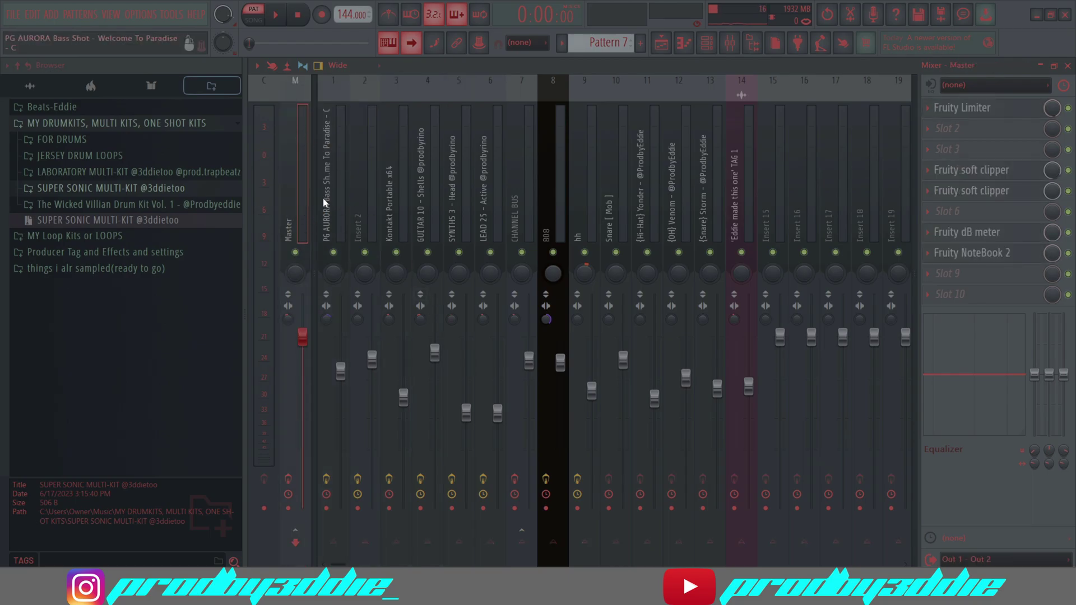
{"action": "left_click", "coordinate": [336, 167]}
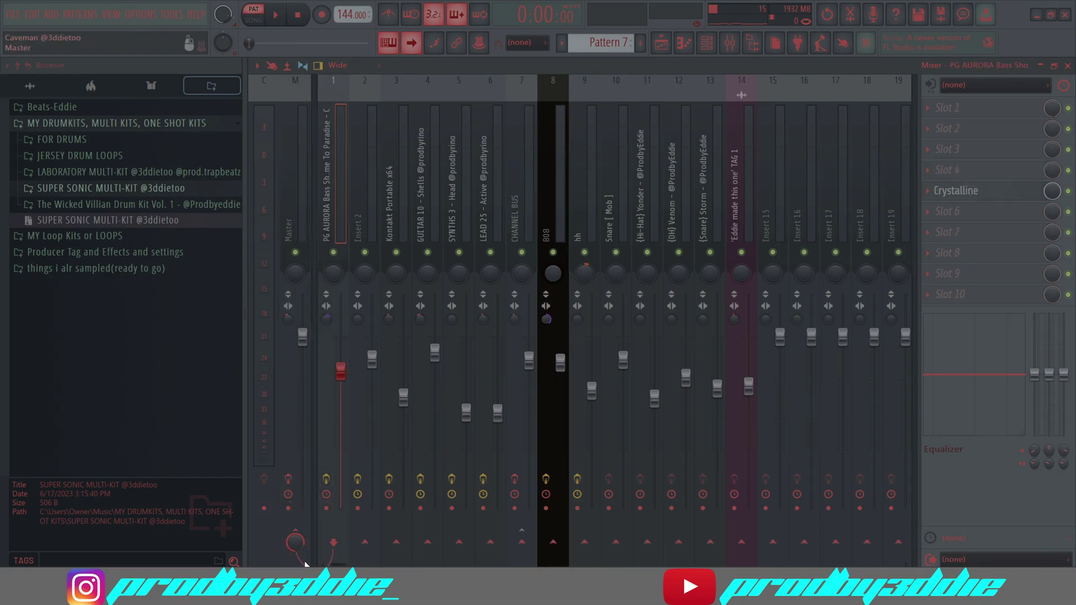
{"action": "left_click", "coordinate": [379, 186]}
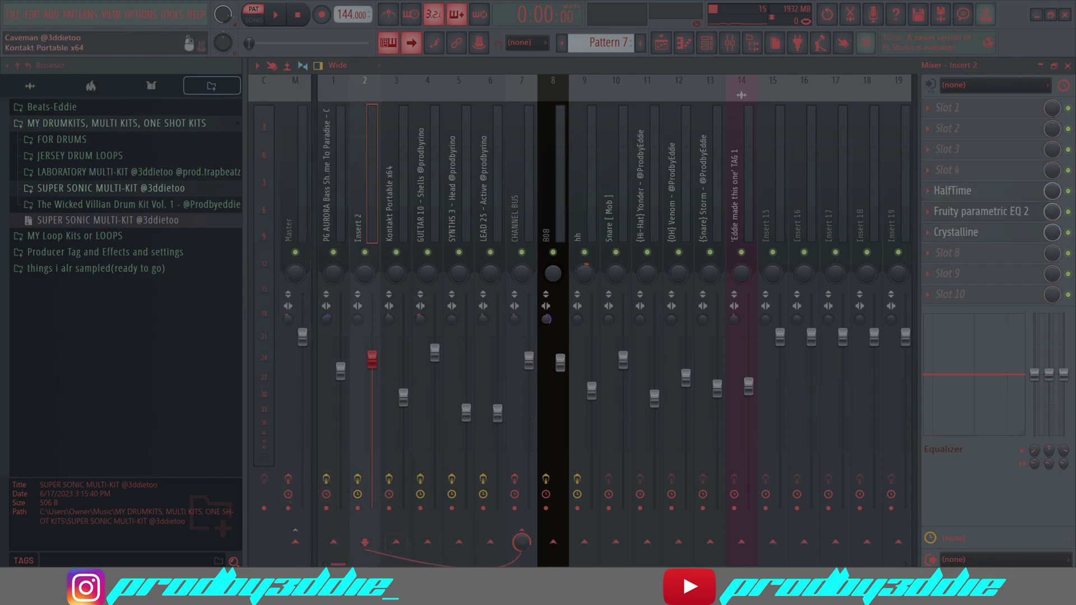
{"action": "key", "text": "Left"}
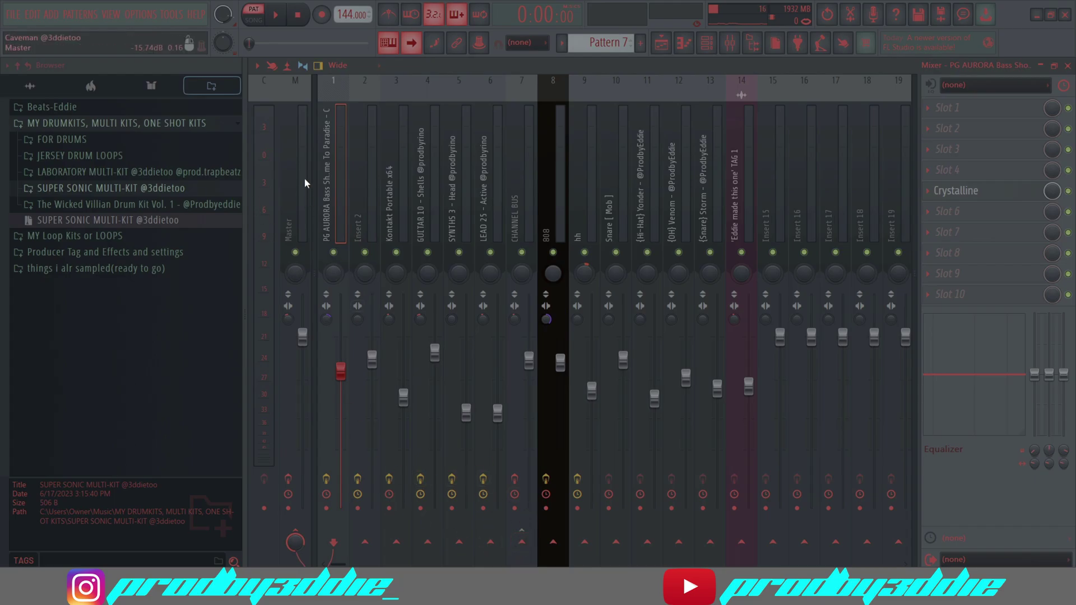
{"action": "left_click", "coordinate": [499, 189]}
{"action": "left_click", "coordinate": [516, 199]}
{"action": "left_click", "coordinate": [340, 205]}
{"action": "left_click", "coordinate": [533, 212]}
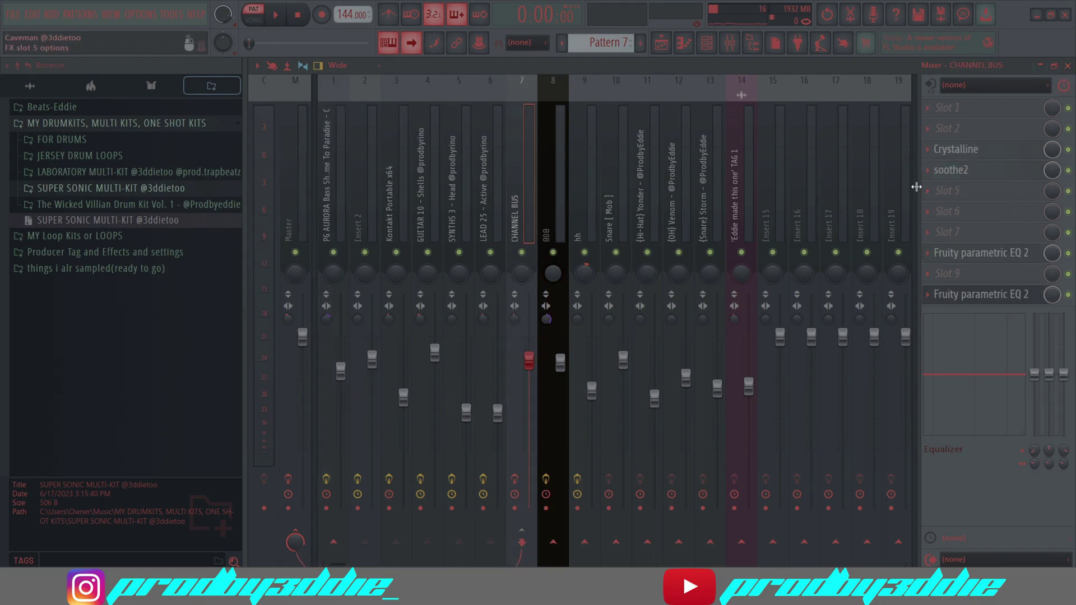
- Select CHANNEL BUS and review its soothe2 and Crystalline effects
{"action": "left_click", "coordinate": [336, 174]}
{"action": "left_click", "coordinate": [531, 191]}
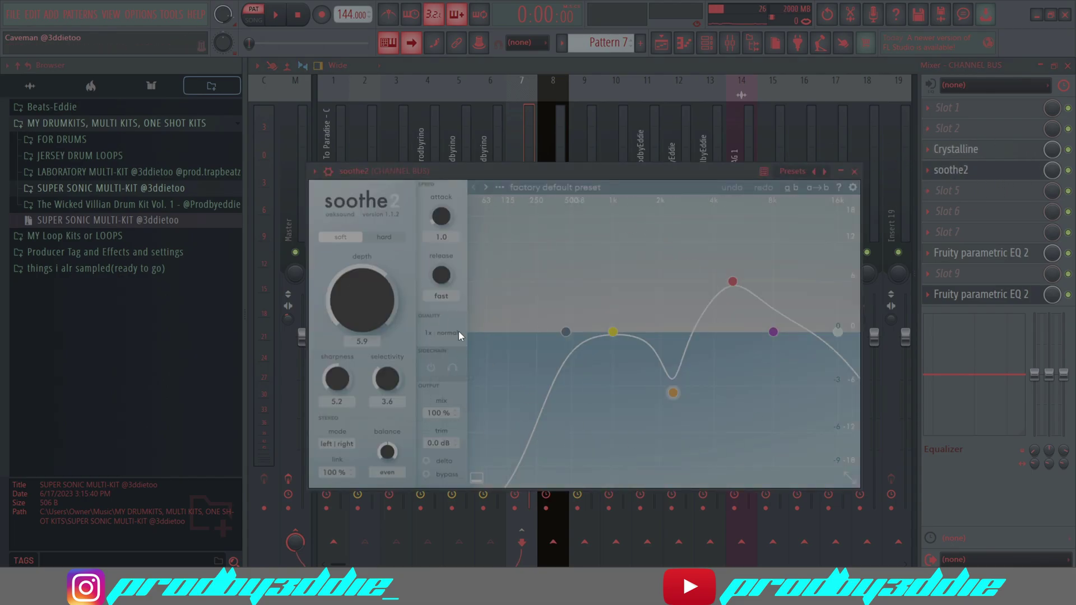
{"action": "left_click", "coordinate": [854, 171]}
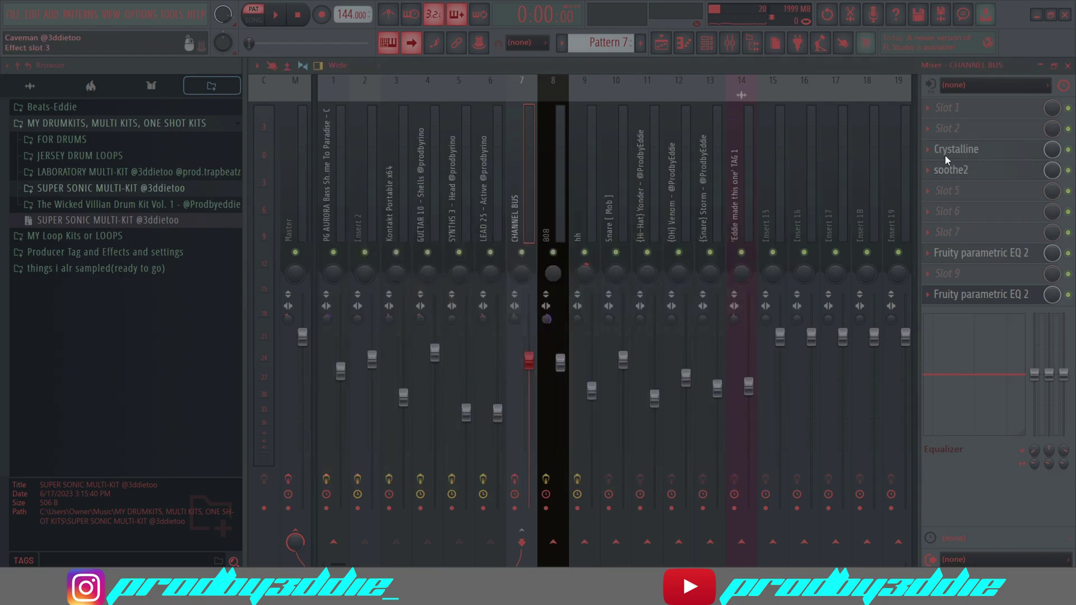
{"action": "left_click", "coordinate": [916, 156]}
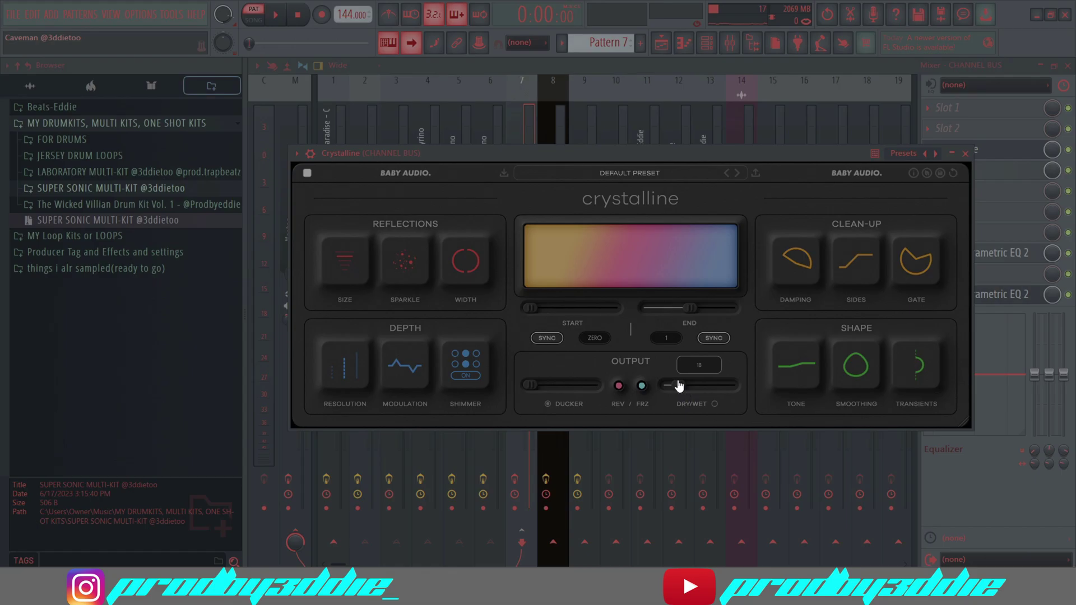
{"action": "left_click", "coordinate": [965, 154]}
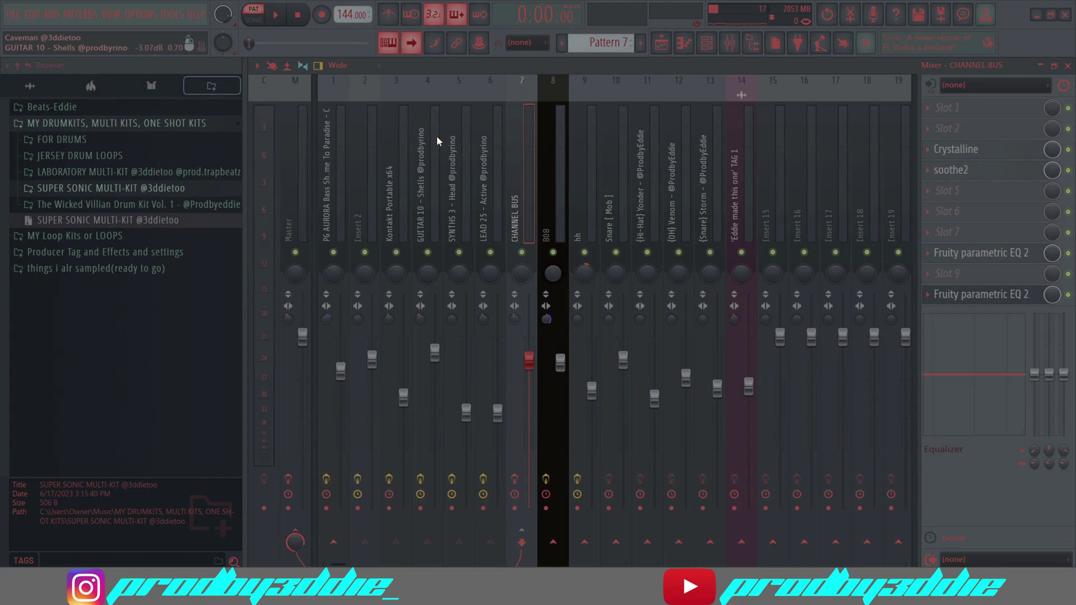
- Review both CHANNEL BUS parametric EQs, then bring up the plugin list for empty slot 6
{"action": "left_click", "coordinate": [1009, 252]}
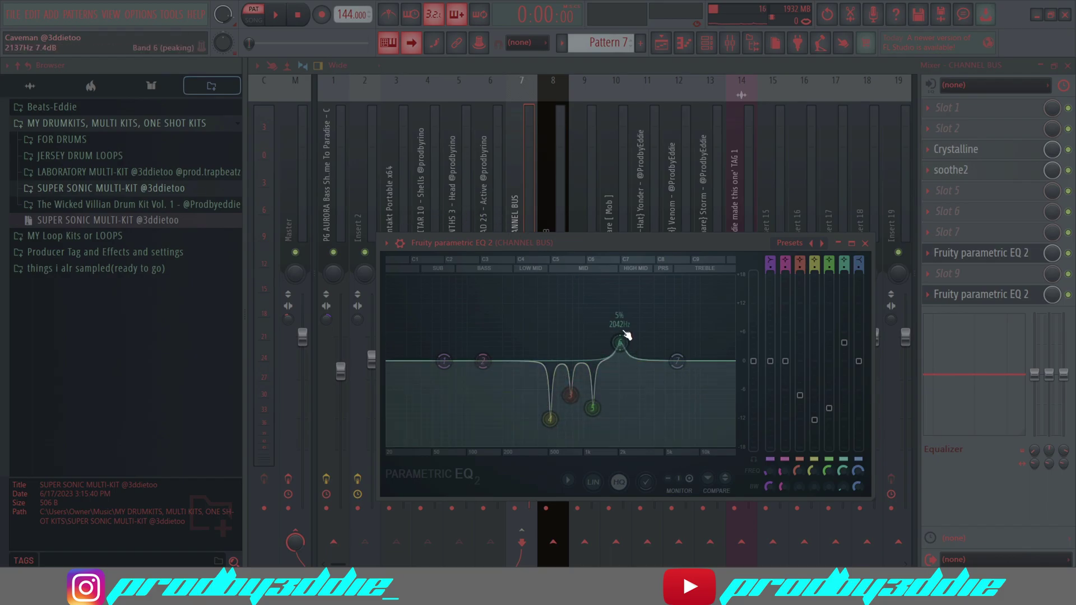
{"action": "left_click", "coordinate": [865, 243]}
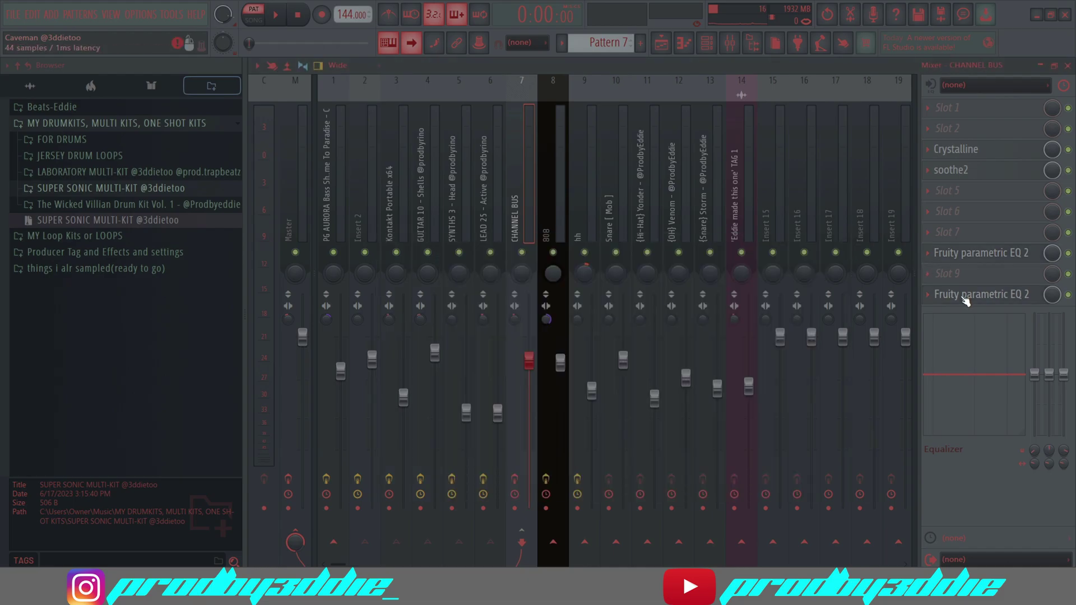
{"action": "left_click", "coordinate": [965, 297]}
{"action": "left_click", "coordinate": [965, 297]}
{"action": "left_click", "coordinate": [957, 215]}
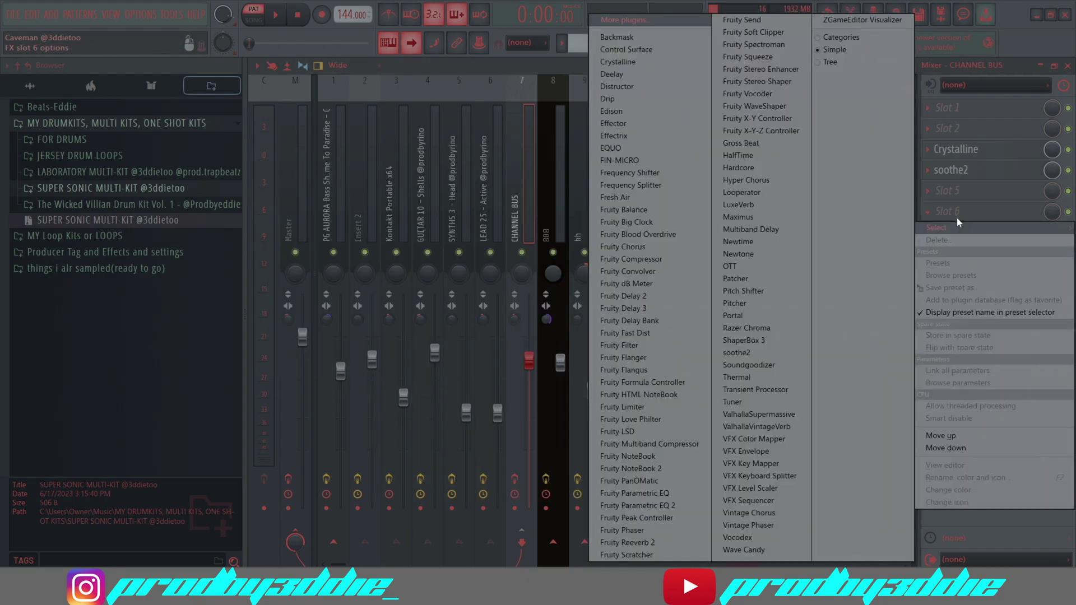
- Load Fruity Parametric EQ 2 into slot 6 and cut the low end with a shelf around 196 Hz
{"action": "left_click", "coordinate": [623, 505]}
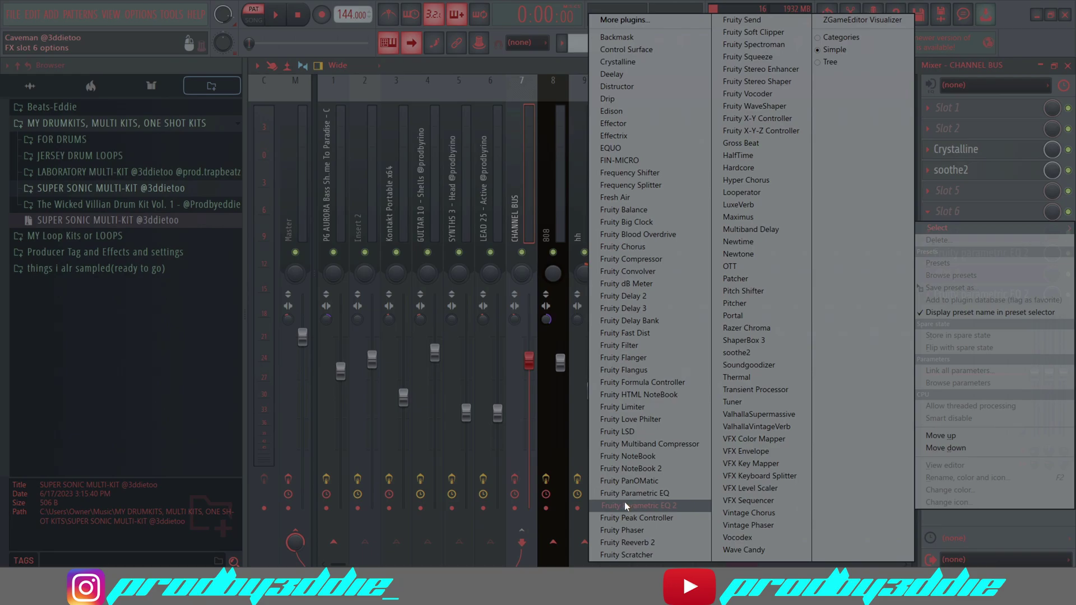
{"action": "left_click", "coordinate": [990, 196]}
{"action": "left_click", "coordinate": [958, 213]}
{"action": "left_click", "coordinate": [639, 505]}
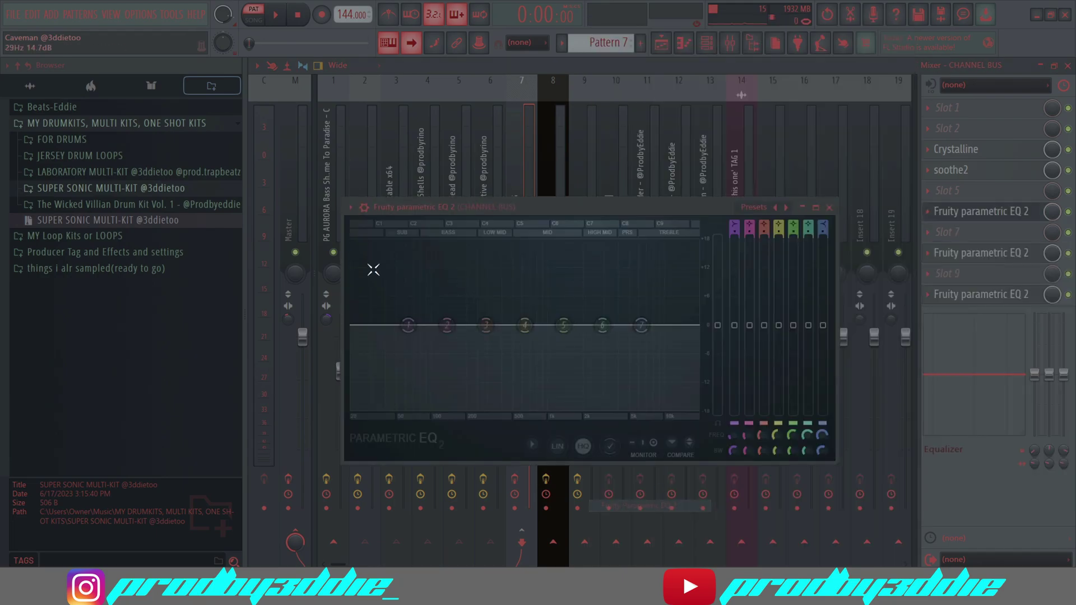
{"action": "left_click_drag", "start_coordinate": [414, 333], "coordinate": [489, 413]}
- Delete the slot 6 parametric EQ from CHANNEL BUS and return to the playlist
{"action": "left_click", "coordinate": [981, 212]}
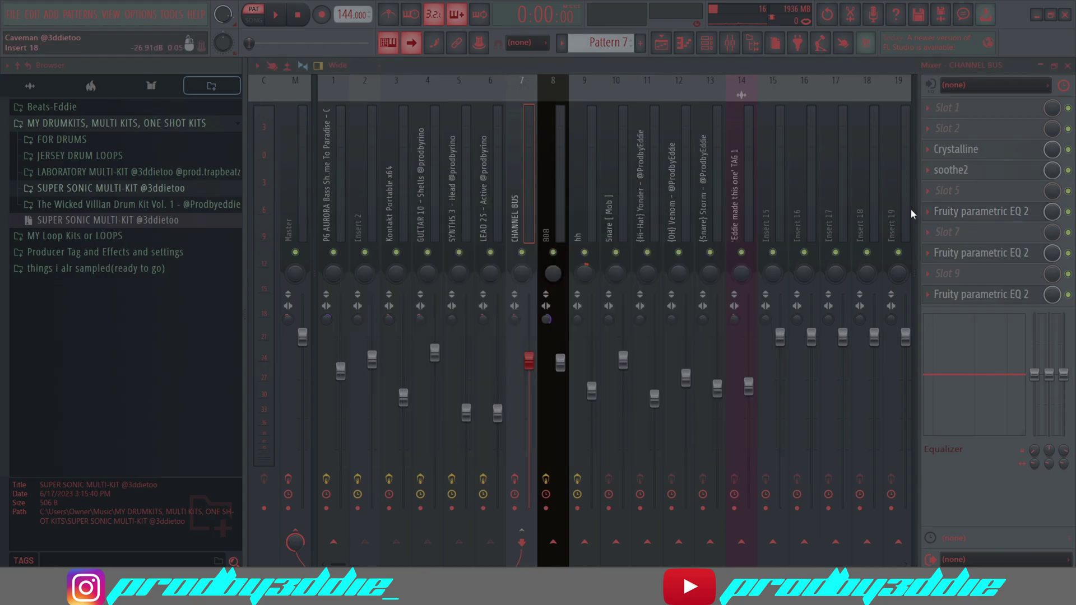
{"action": "right_click", "coordinate": [1068, 211]}
{"action": "left_click", "coordinate": [934, 250]}
{"action": "left_click", "coordinate": [986, 392]}
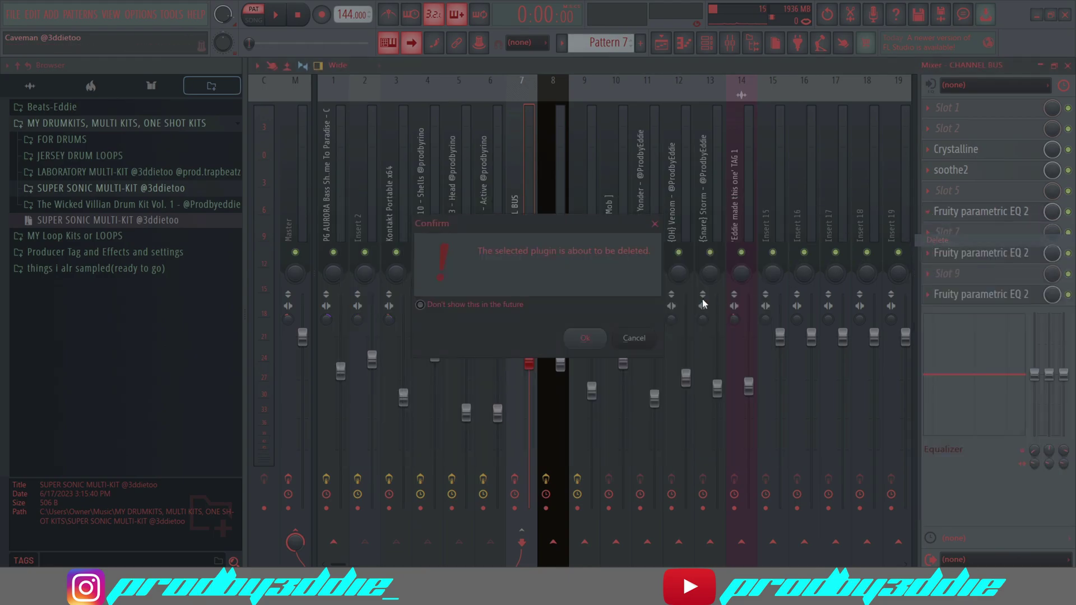
{"action": "left_click", "coordinate": [603, 345]}
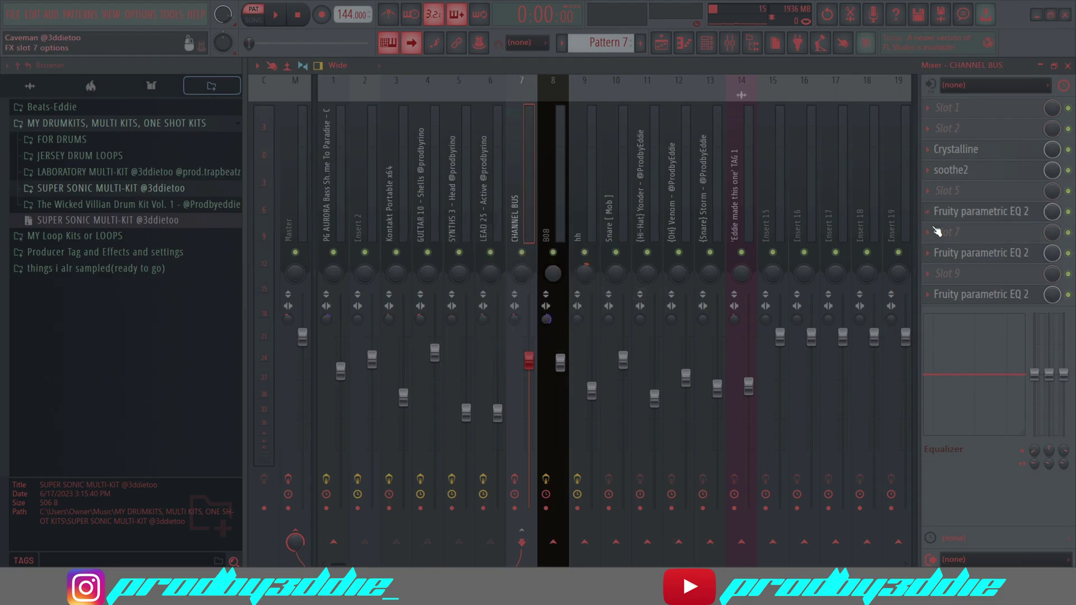
{"action": "left_click", "coordinate": [929, 211]}
{"action": "left_click", "coordinate": [936, 240]}
{"action": "left_click", "coordinate": [622, 338]}
{"action": "left_click", "coordinate": [661, 43]}
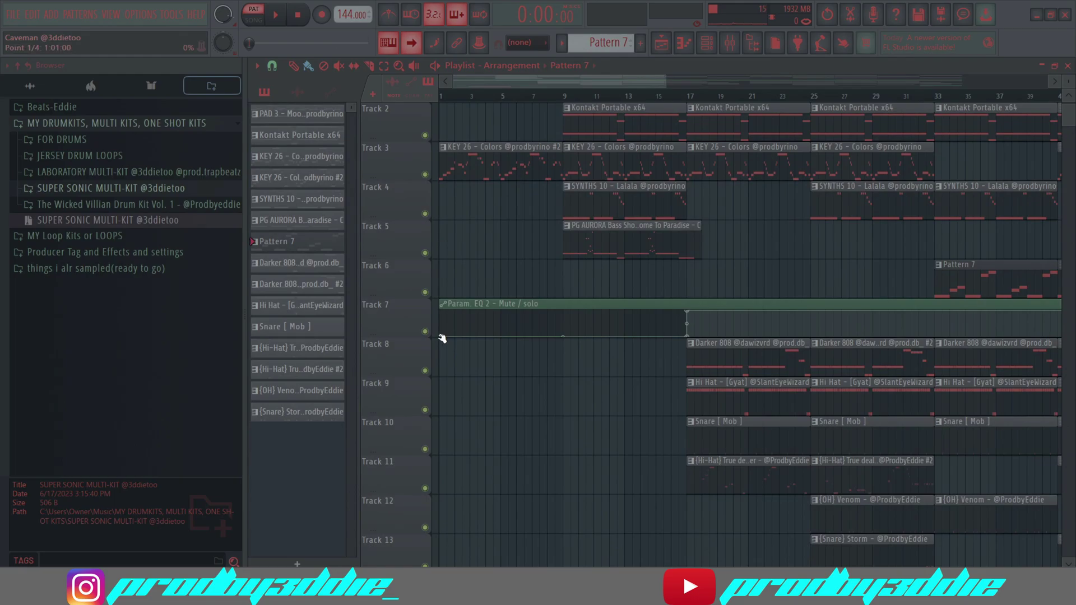
- Select the Param. EQ 2 automation clip, switch to SONG mode and zoom the playlist out
{"action": "left_click", "coordinate": [443, 339]}
{"action": "left_click", "coordinate": [443, 95]}
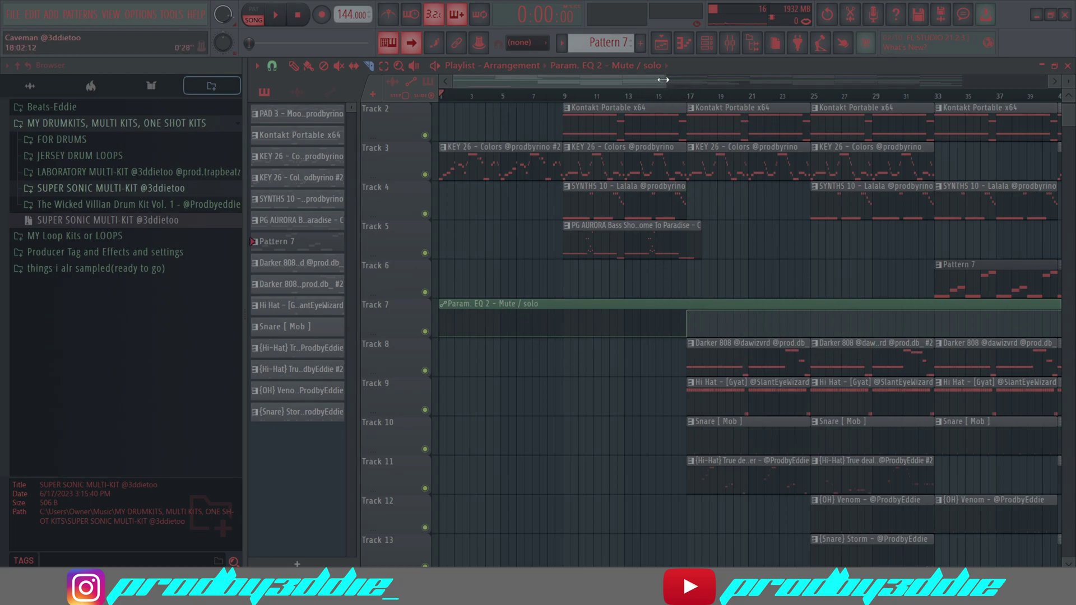
{"action": "left_click_drag", "start_coordinate": [661, 83], "coordinate": [633, 153]}
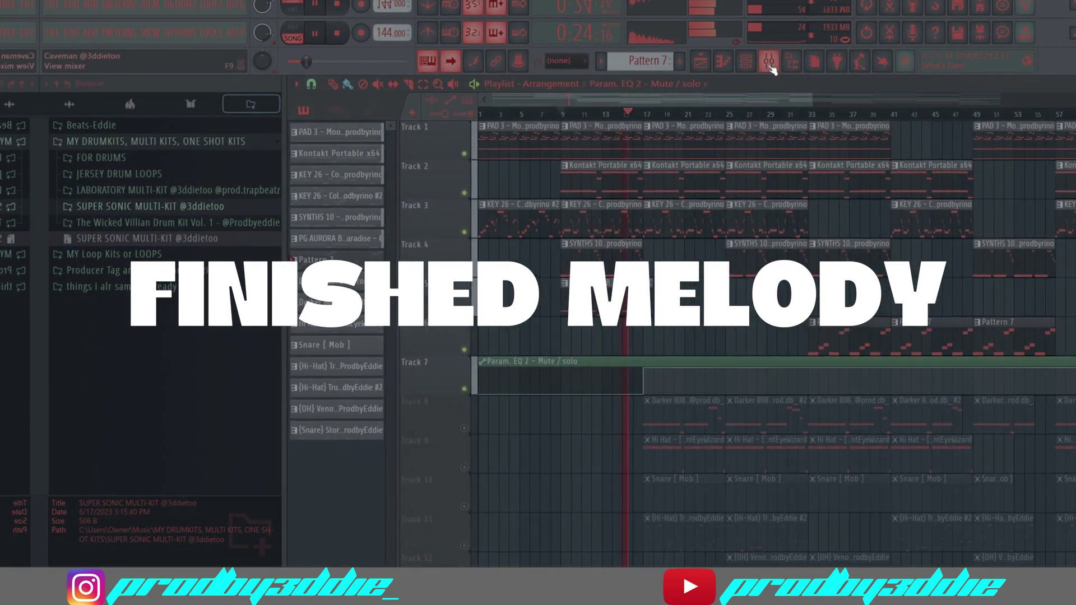
{"action": "left_click", "coordinate": [769, 62]}
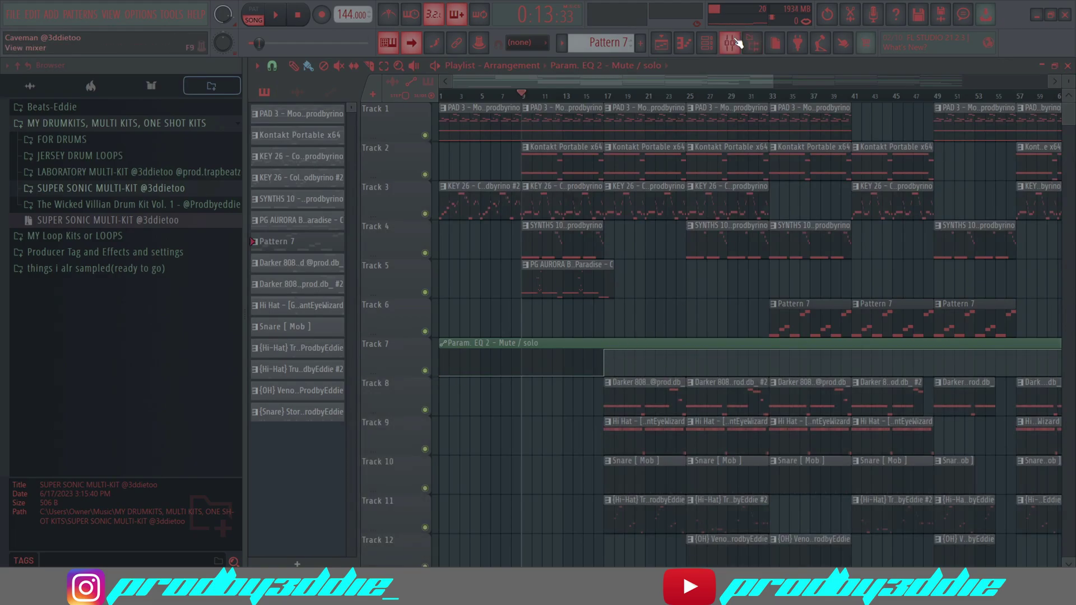
{"action": "left_click", "coordinate": [731, 43]}
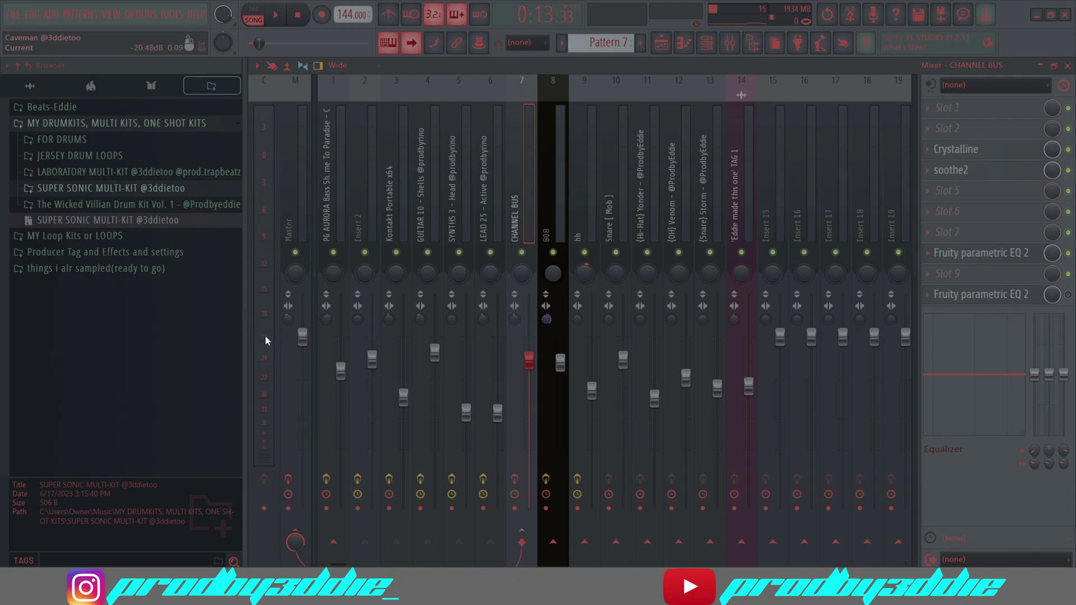
{"action": "key", "text": "F5"}
{"action": "scroll", "coordinate": [444, 322], "scroll_direction": "down", "scroll_amount": 3}
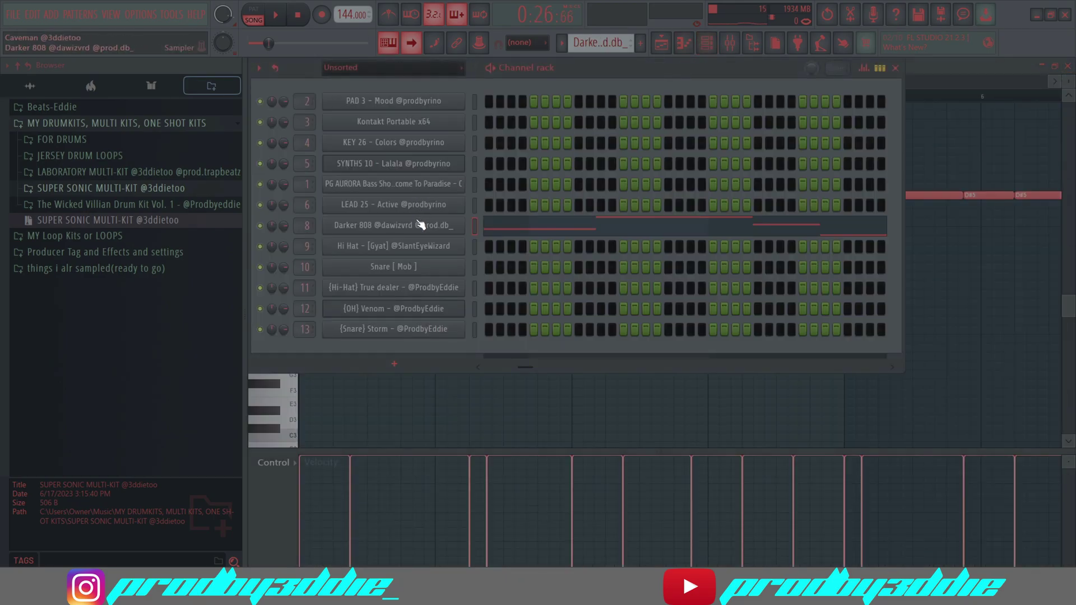
- Turn the Darker 808 sampler's Boost to 0%, undo it, and show the 808 mixer insert
{"action": "left_click", "coordinate": [392, 225]}
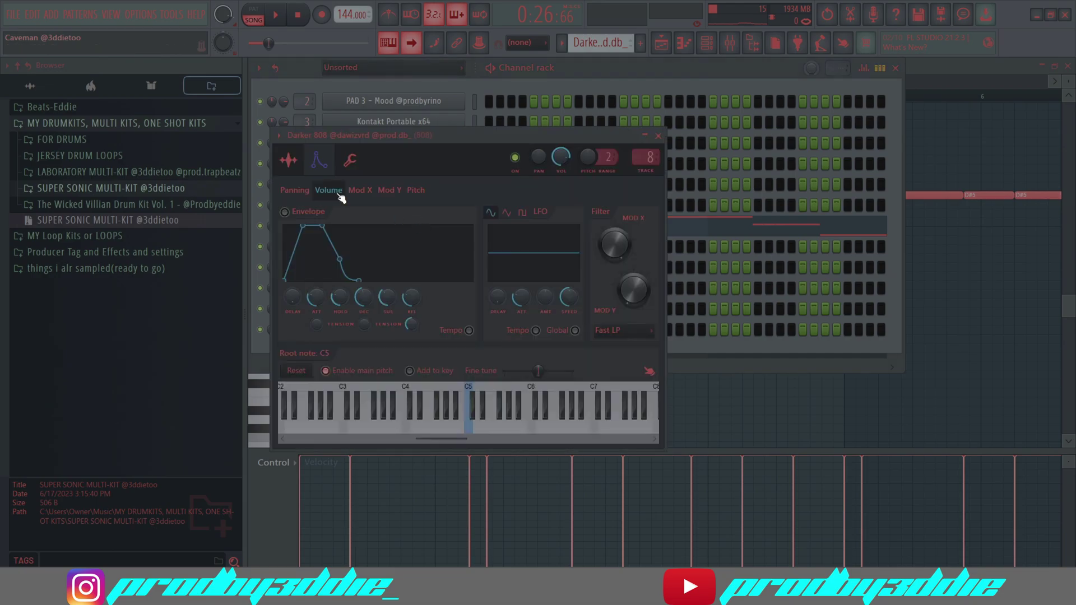
{"action": "left_click", "coordinate": [288, 162]}
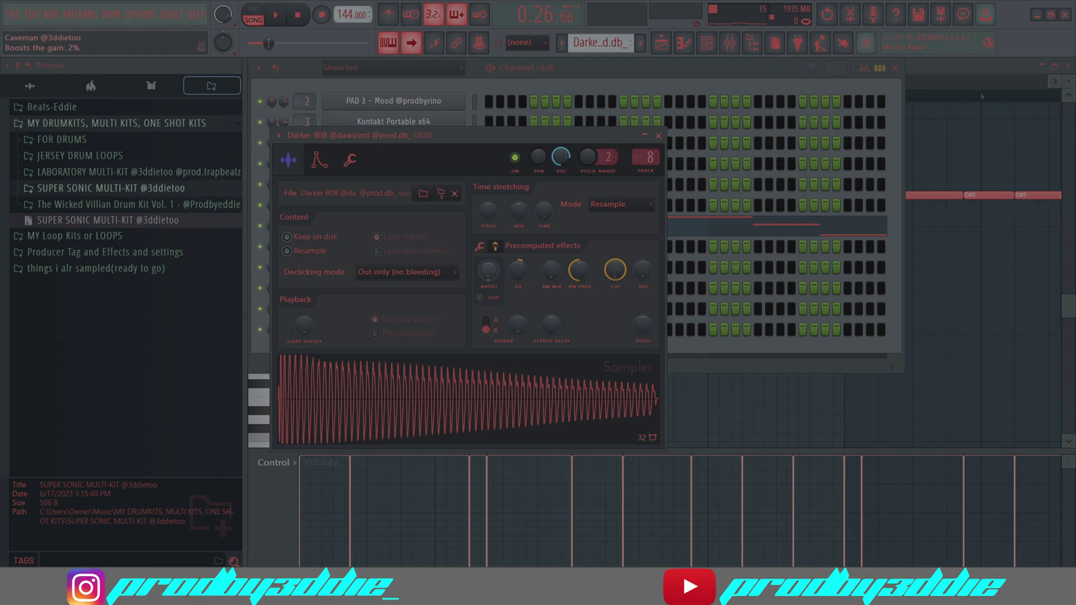
{"action": "left_click_drag", "start_coordinate": [488, 270], "coordinate": [488, 275]}
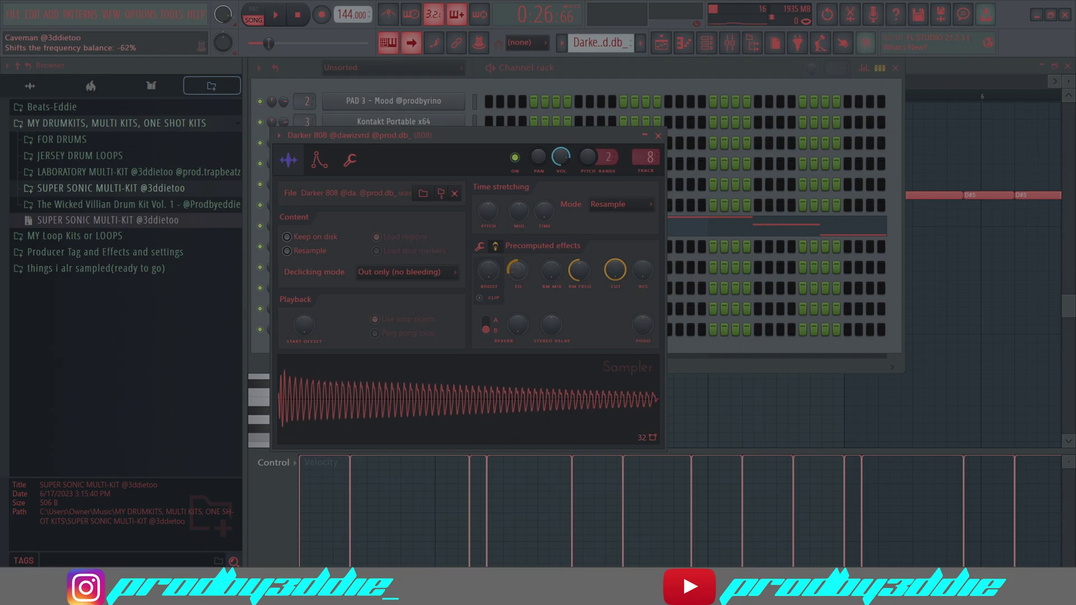
{"action": "key", "text": "ctrl+z"}
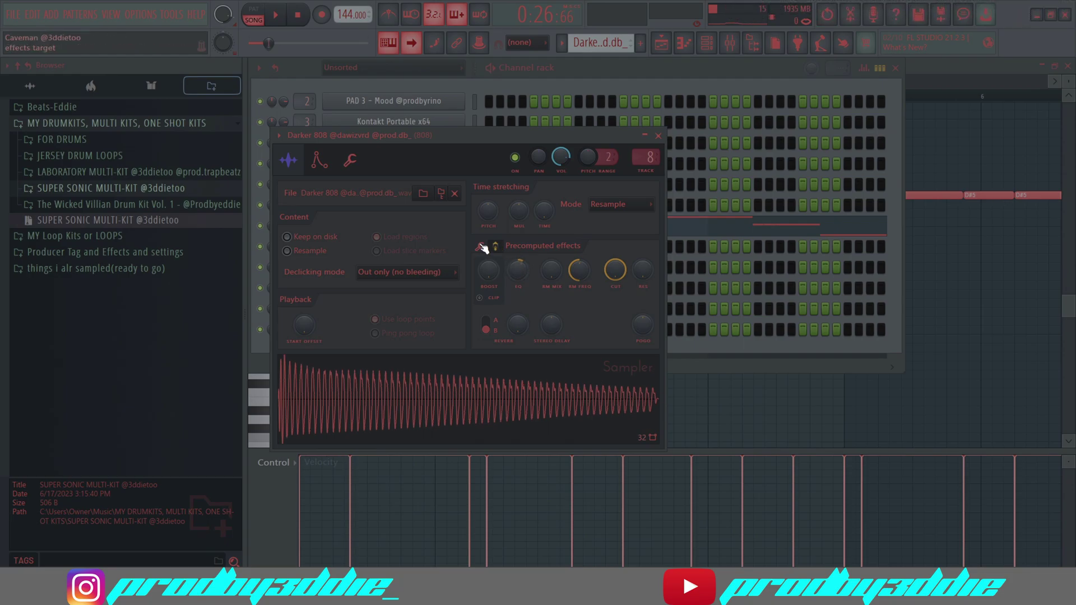
{"action": "key", "text": "F9"}
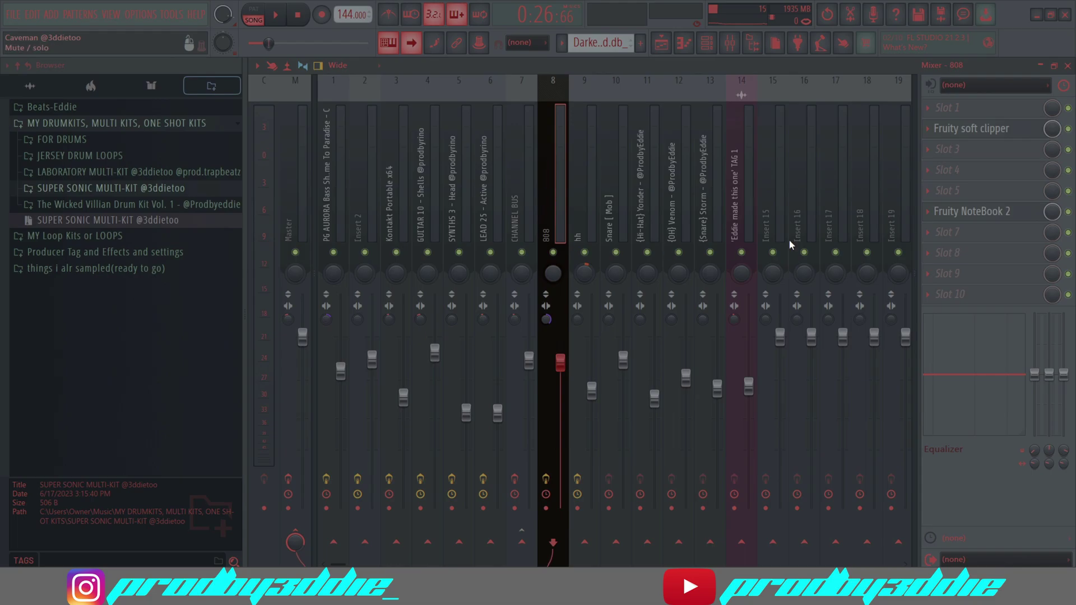
- Expand SUPER SONIC MULTI-KIT and its Super Sonic Drumkit subfolder, then select the 808 insert
{"action": "left_click", "coordinate": [304, 208]}
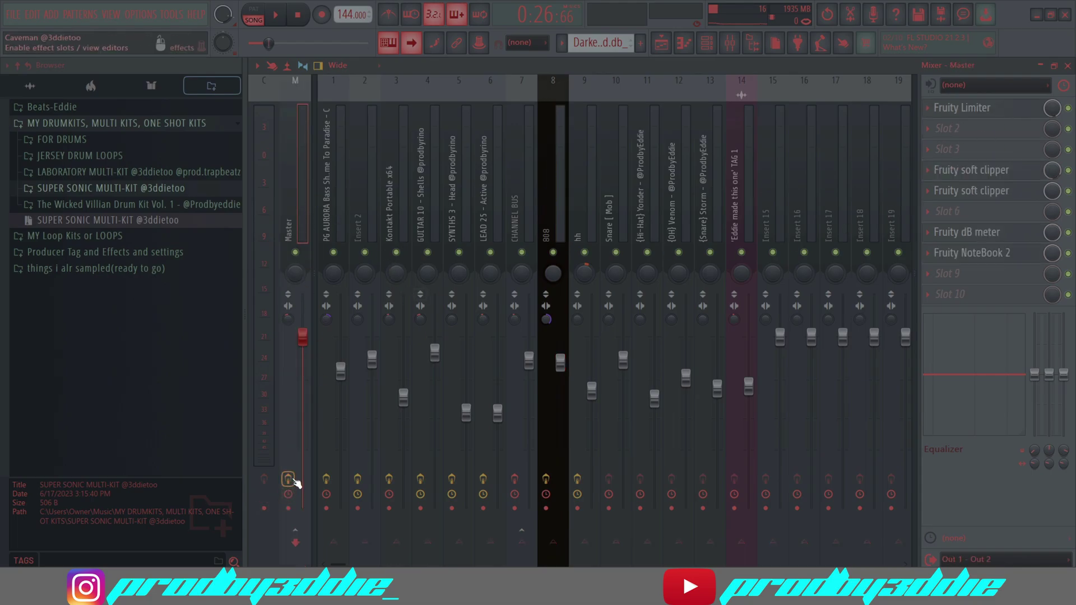
{"action": "left_click", "coordinate": [112, 188]}
{"action": "left_click", "coordinate": [109, 224]}
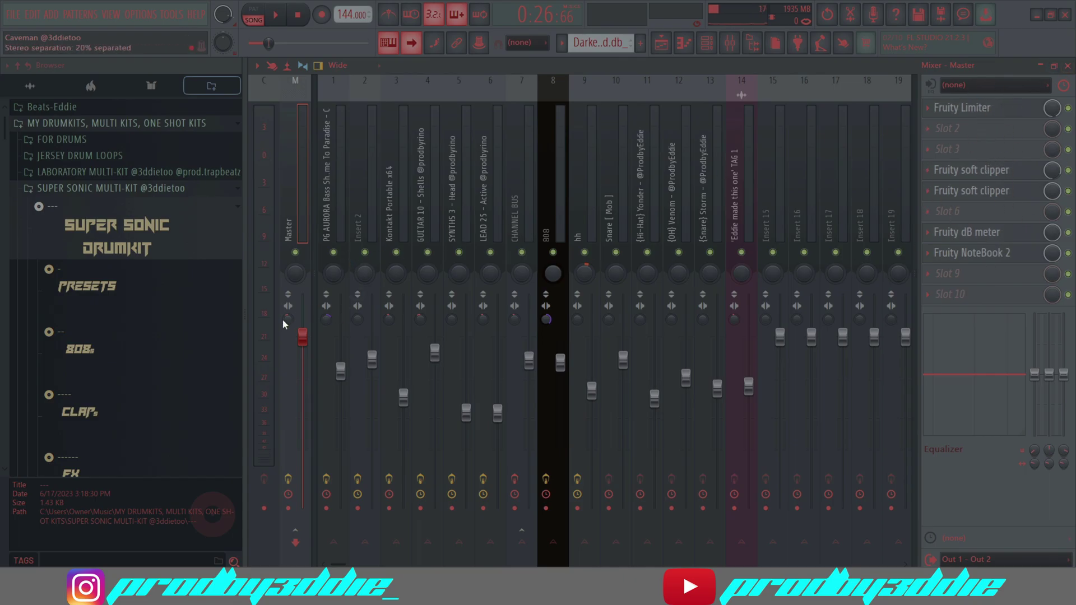
{"action": "left_click", "coordinate": [554, 211]}
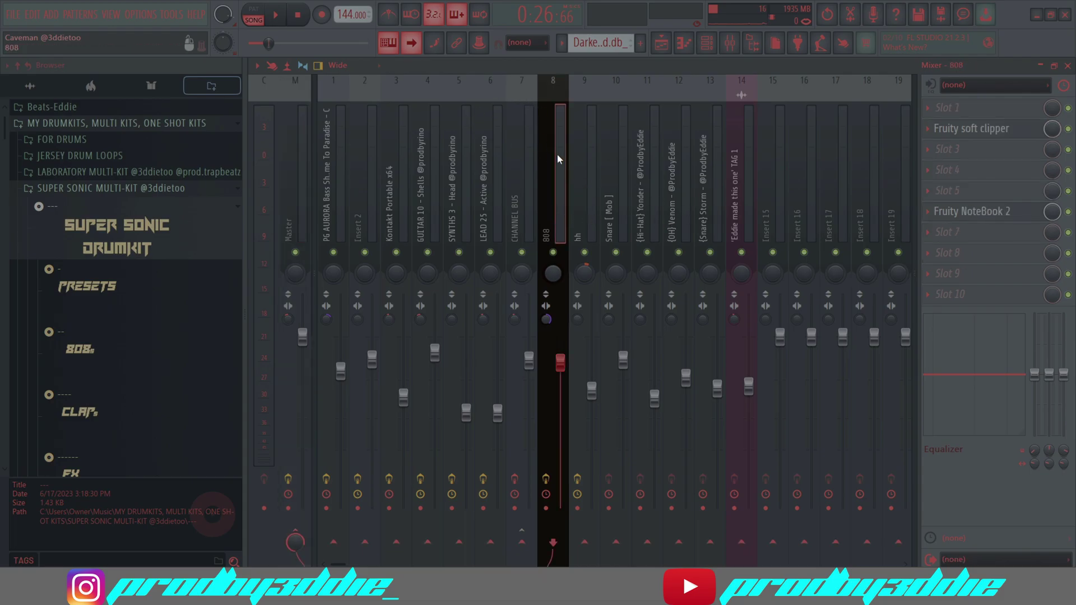
- Inspect the Fruity soft clipper on the 808's insert 8, then close it
{"action": "left_click", "coordinate": [281, 218]}
{"action": "left_click", "coordinate": [539, 193]}
{"action": "left_click", "coordinate": [990, 130]}
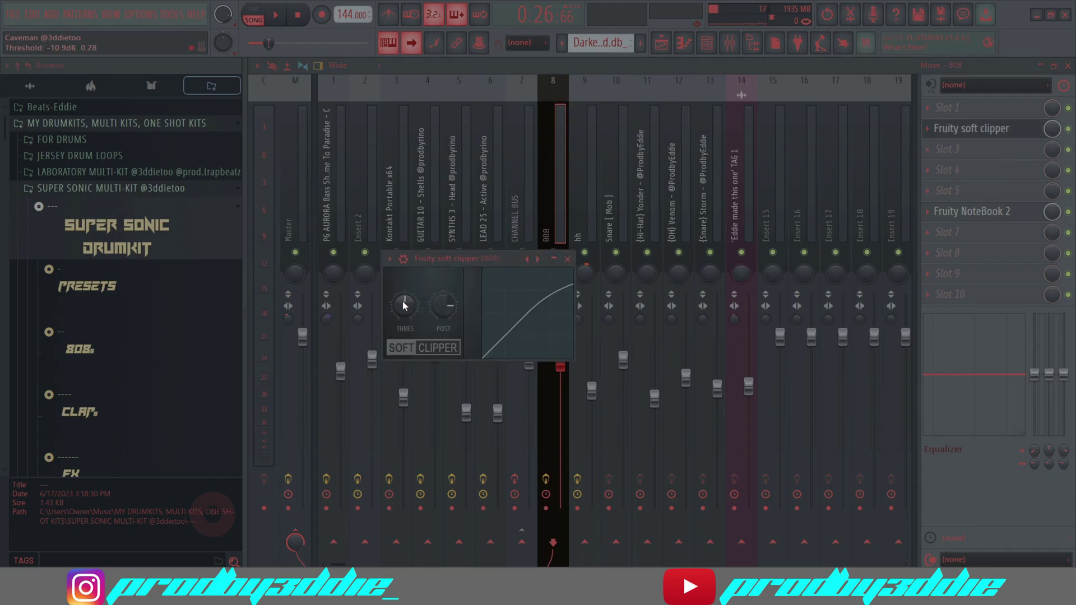
{"action": "left_click", "coordinate": [567, 259]}
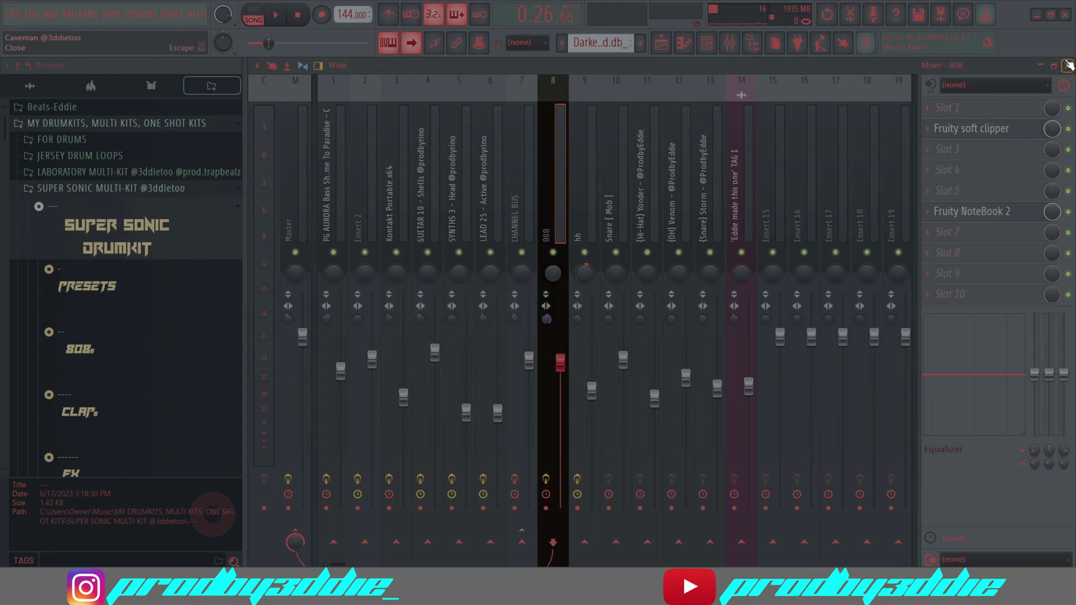
- Play back the Darker 808 notes from the piano roll to audition them, then stop
{"action": "key", "text": "F7"}
{"action": "left_click_drag", "start_coordinate": [657, 80], "coordinate": [973, 73]}
{"action": "left_click", "coordinate": [276, 13]}
{"action": "scroll", "coordinate": [656, 292], "scroll_direction": "up", "scroll_amount": 3}
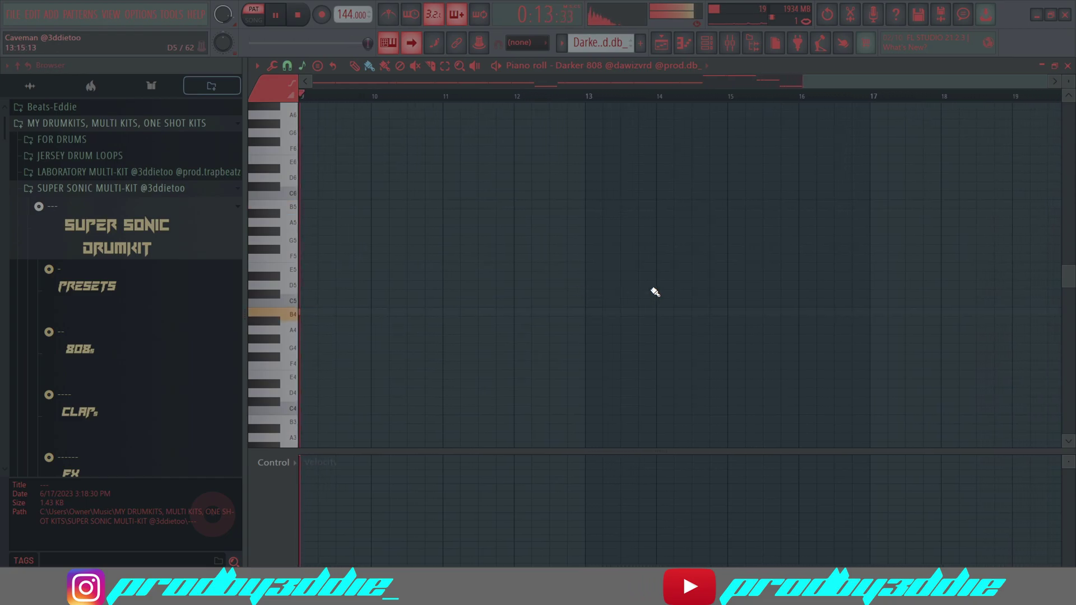
{"action": "key", "text": "space"}
- Set the playlist song position to 0:26:66 and bring the mixer back up
{"action": "key", "text": "F5"}
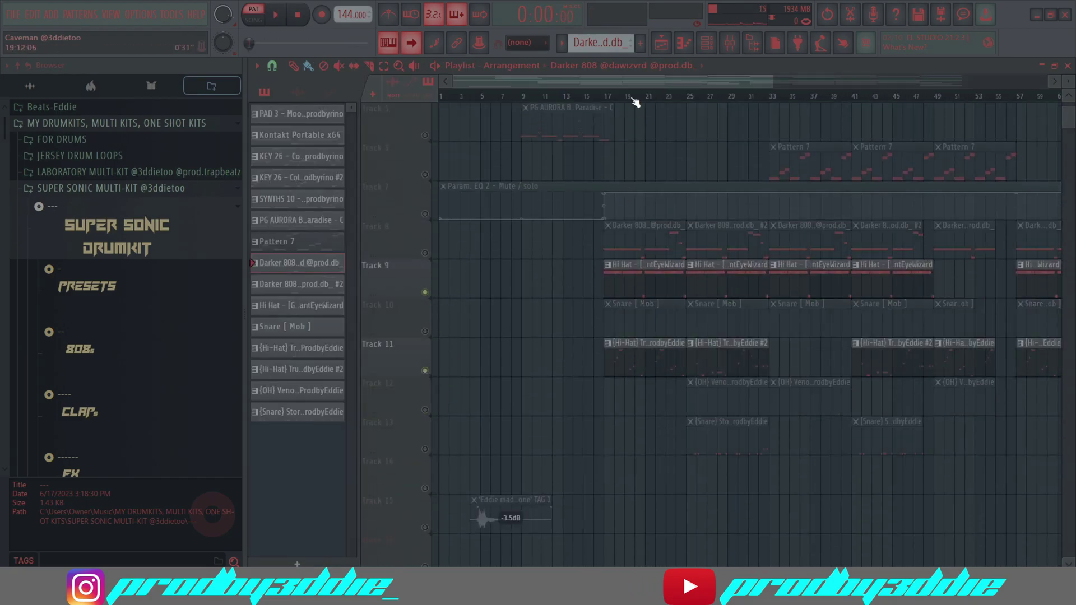
{"action": "left_click", "coordinate": [610, 96]}
{"action": "key", "text": "F9"}
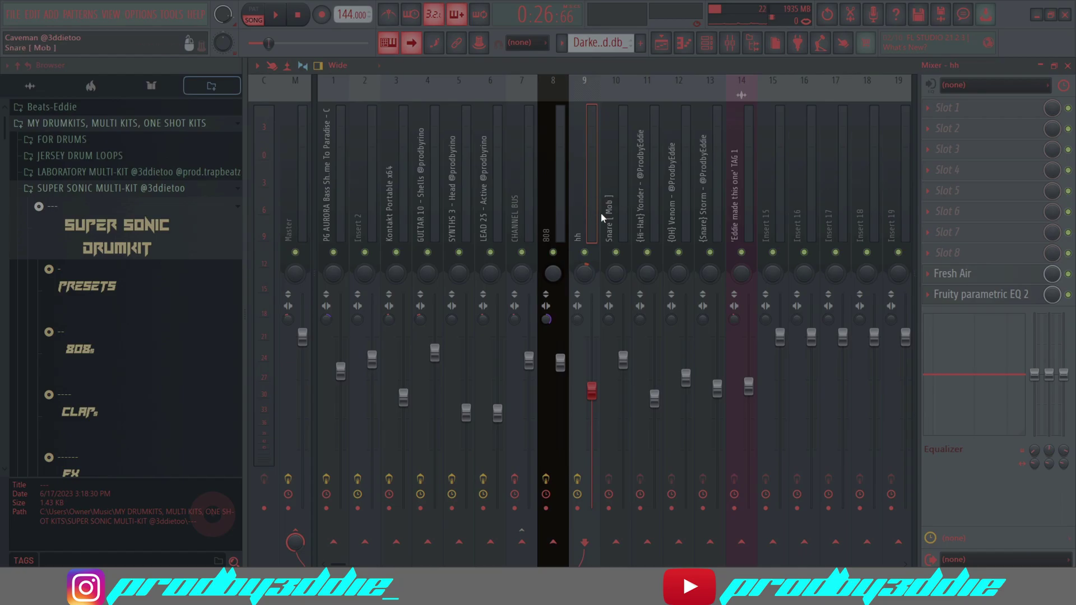
- Inspect Fresh Air on the hh insert, close the mixer, and open the Hi-Hat clip's notes
{"action": "left_click", "coordinate": [1012, 276]}
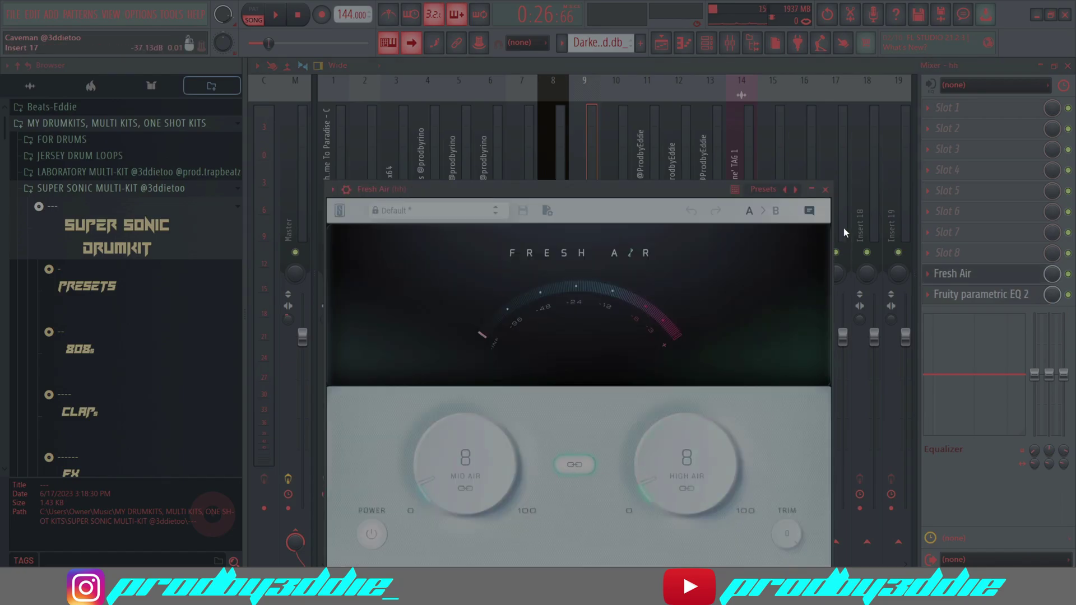
{"action": "left_click", "coordinate": [825, 190]}
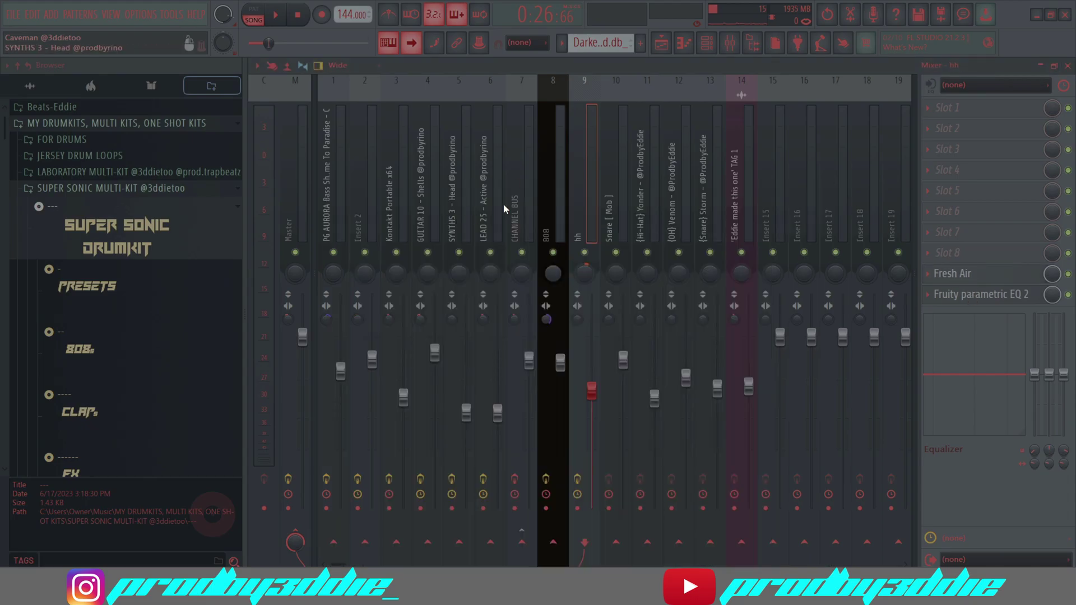
{"action": "left_click", "coordinate": [1068, 66]}
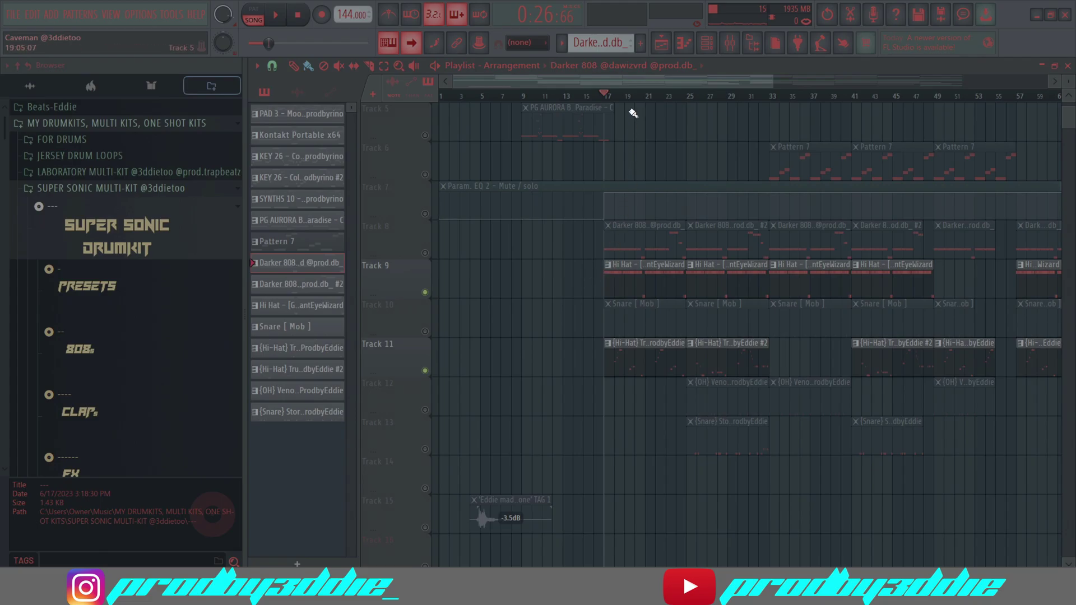
{"action": "left_click_drag", "start_coordinate": [768, 83], "coordinate": [713, 83]}
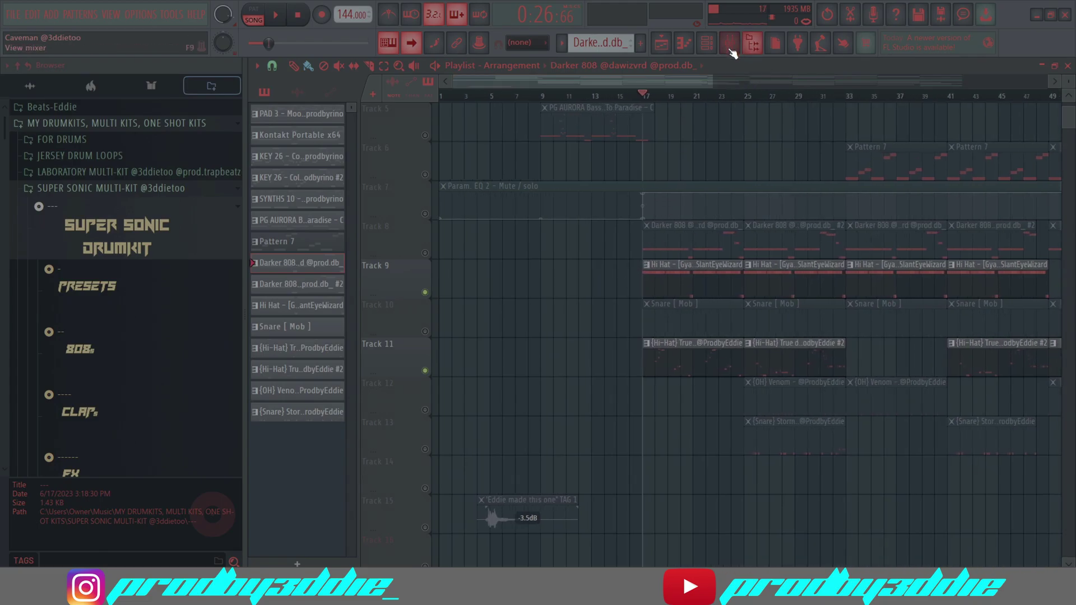
{"action": "double_click", "coordinate": [705, 351]}
- Play the beat while switching between the hh and {Hi-Hat} Yonder mixer inserts
{"action": "key", "text": "F9"}
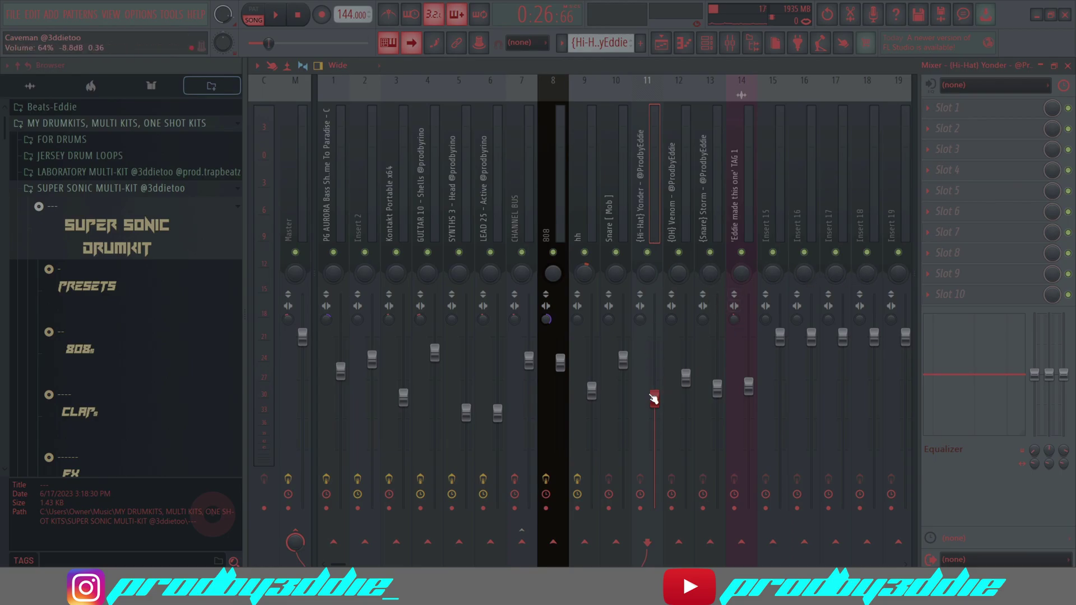
{"action": "left_click", "coordinate": [593, 393]}
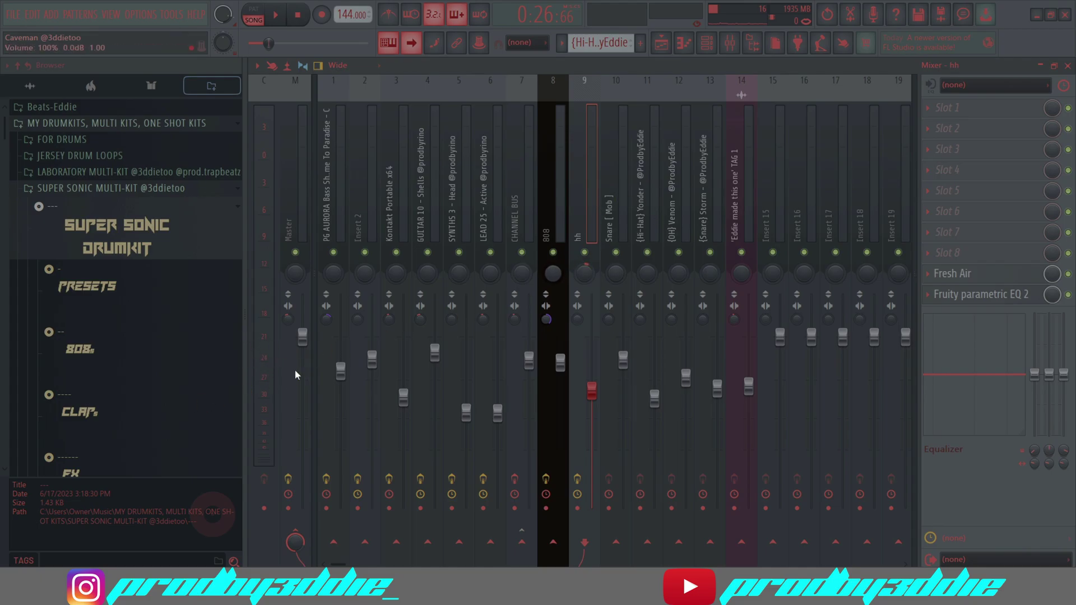
{"action": "key", "text": "space"}
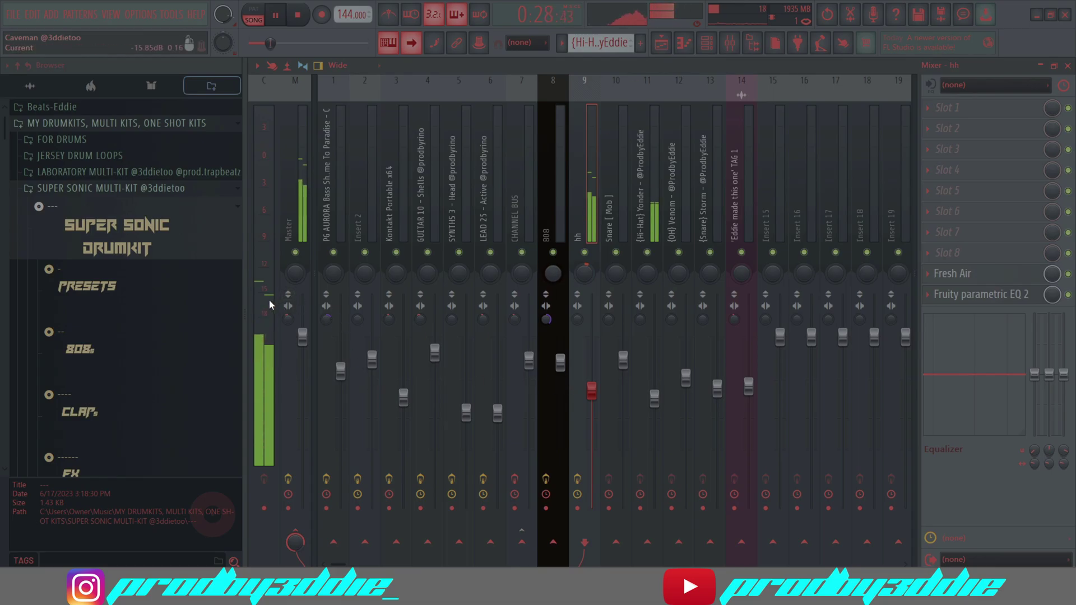
{"action": "left_click", "coordinate": [646, 215]}
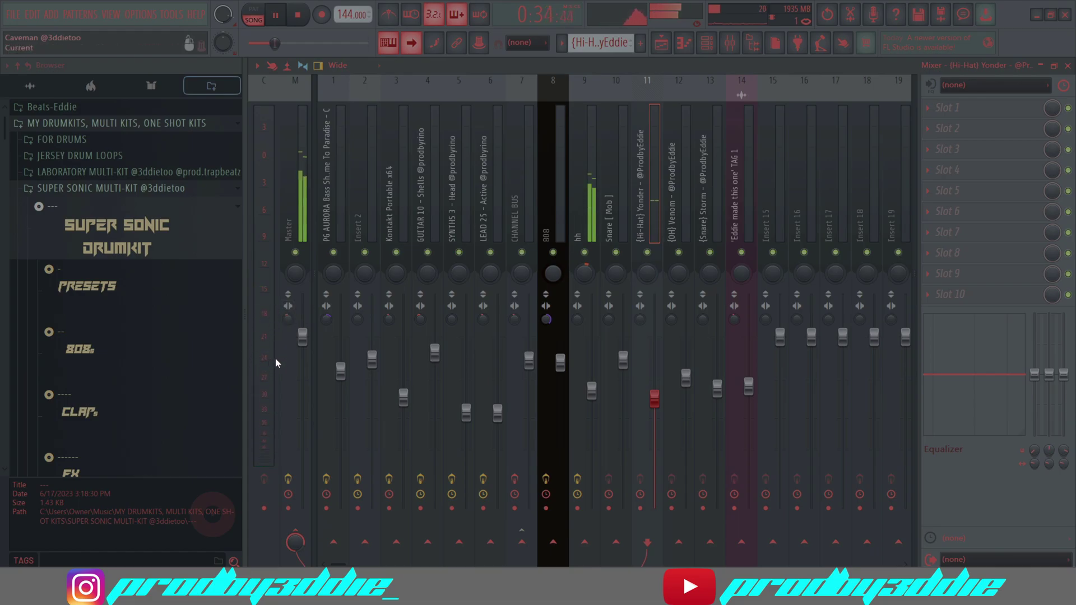
{"action": "left_click", "coordinate": [593, 227]}
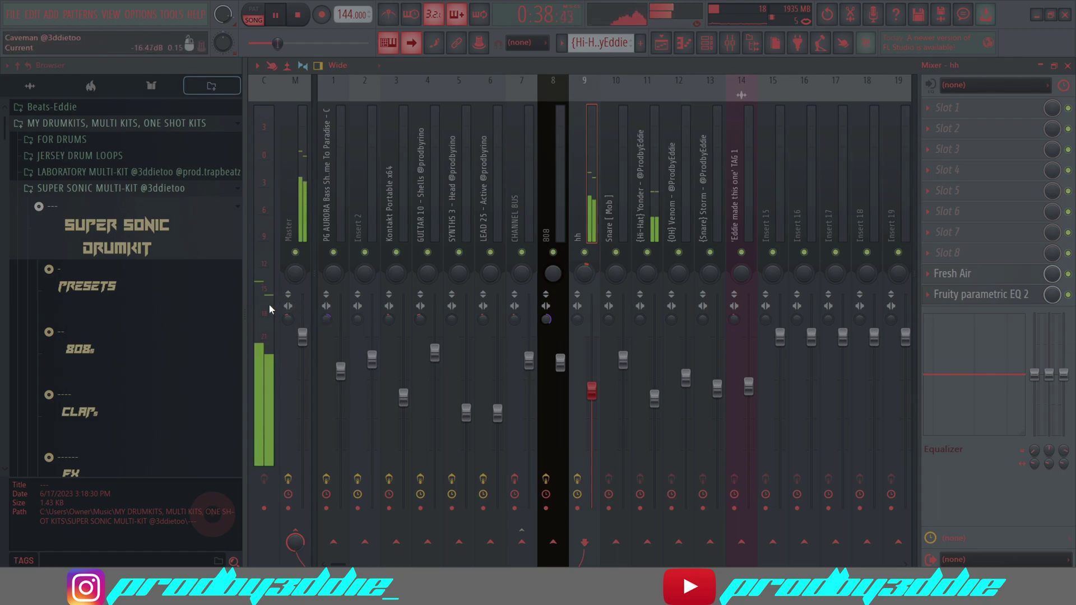
{"action": "key", "text": "space"}
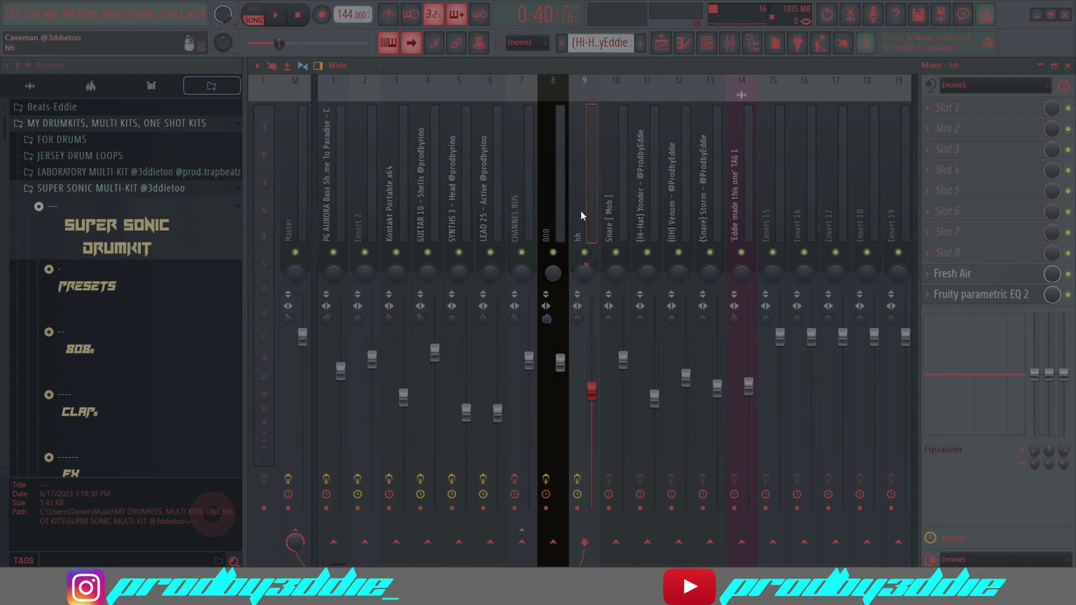
- Compare the Snare [ Mob ] insert against the 808 insert, then play the pattern in PAT mode
{"action": "left_click", "coordinate": [614, 199]}
{"action": "left_click", "coordinate": [572, 222]}
{"action": "key", "text": "Right"}
{"action": "key", "text": "Right"}
{"action": "key", "text": "Left"}
{"action": "left_click", "coordinate": [554, 191]}
{"action": "left_click", "coordinate": [608, 201]}
{"action": "left_click", "coordinate": [546, 211]}
{"action": "left_click", "coordinate": [621, 184]}
{"action": "left_click", "coordinate": [549, 131]}
{"action": "left_click", "coordinate": [616, 192]}
{"action": "key", "text": "l"}
{"action": "key", "text": "space"}
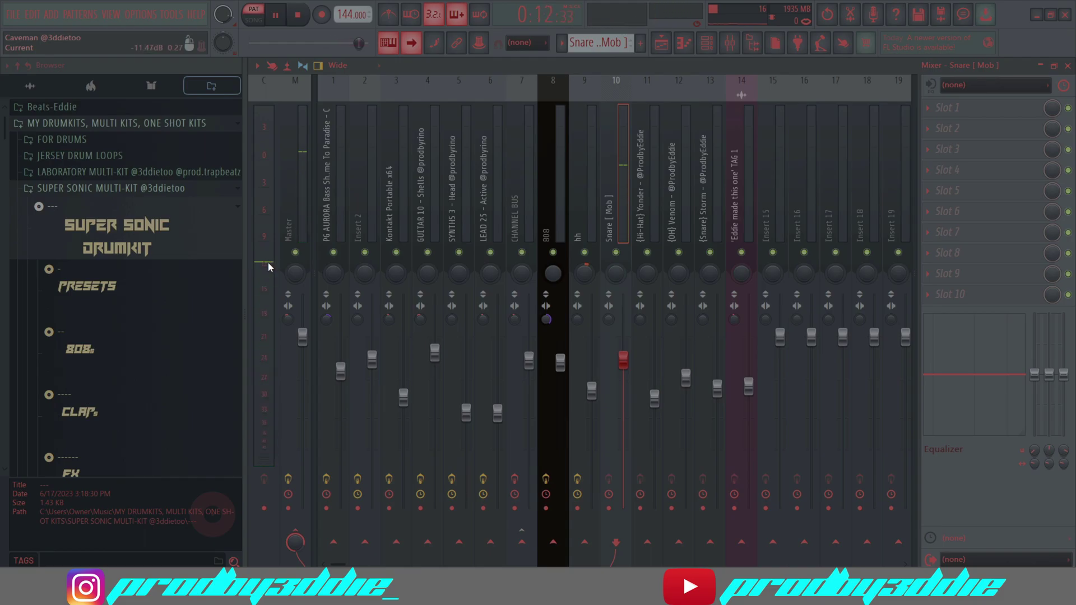
- Play the {OH} Venom open-hat notes from insert 12 and listen in the mixer, then stop
{"action": "key", "text": "space"}
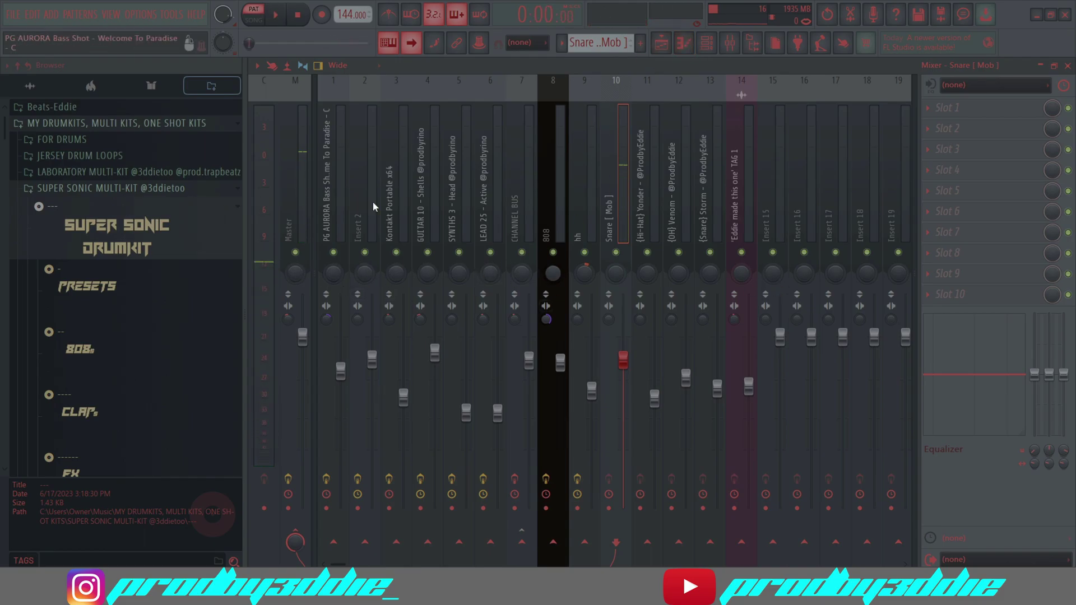
{"action": "left_click", "coordinate": [686, 378]}
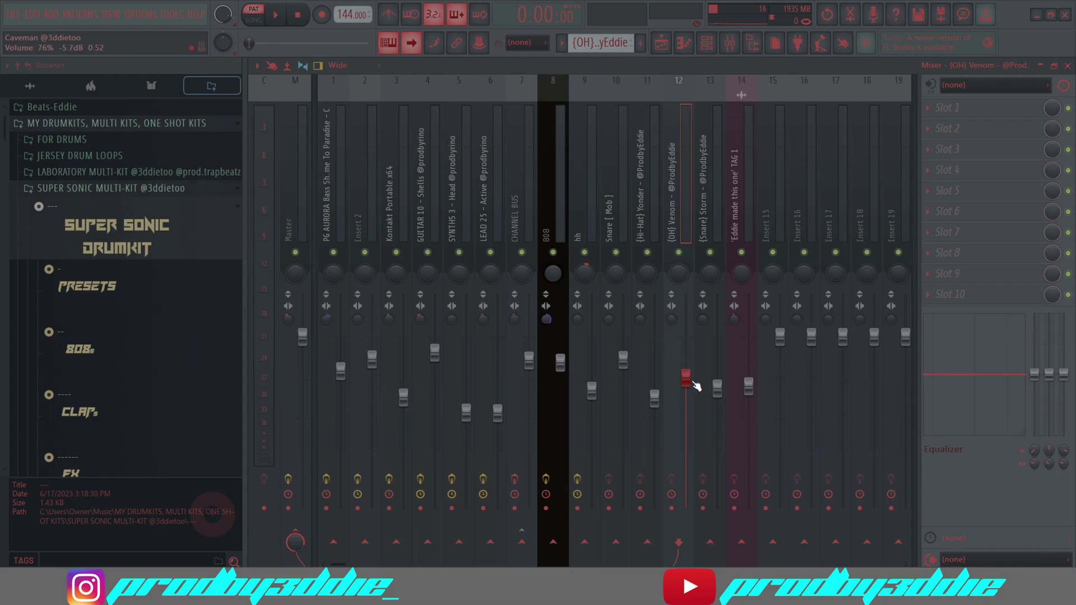
{"action": "key", "text": "F7"}
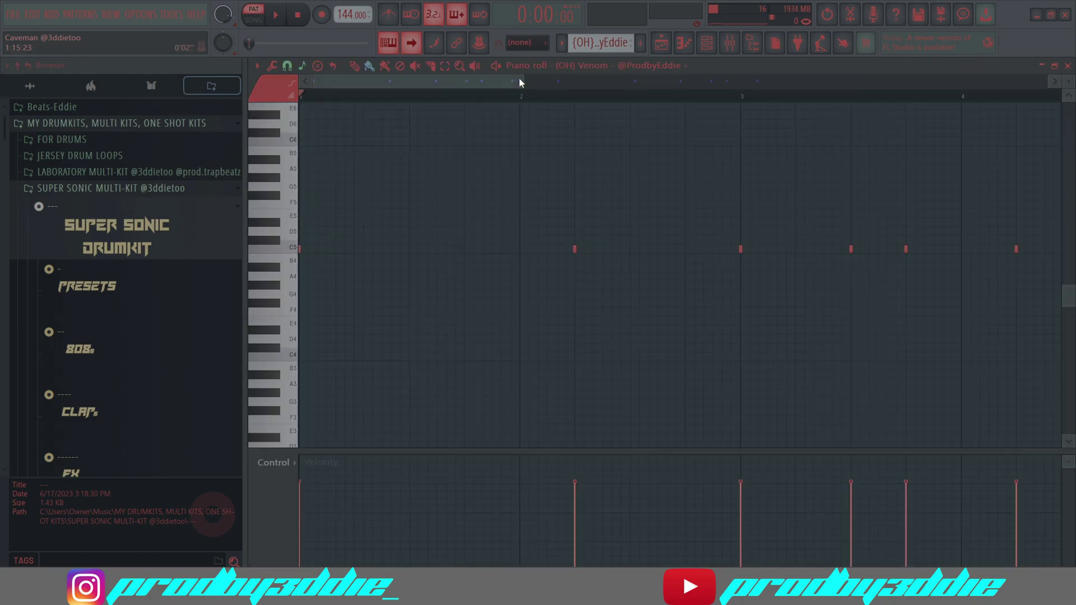
{"action": "left_click_drag", "start_coordinate": [520, 80], "coordinate": [588, 85]}
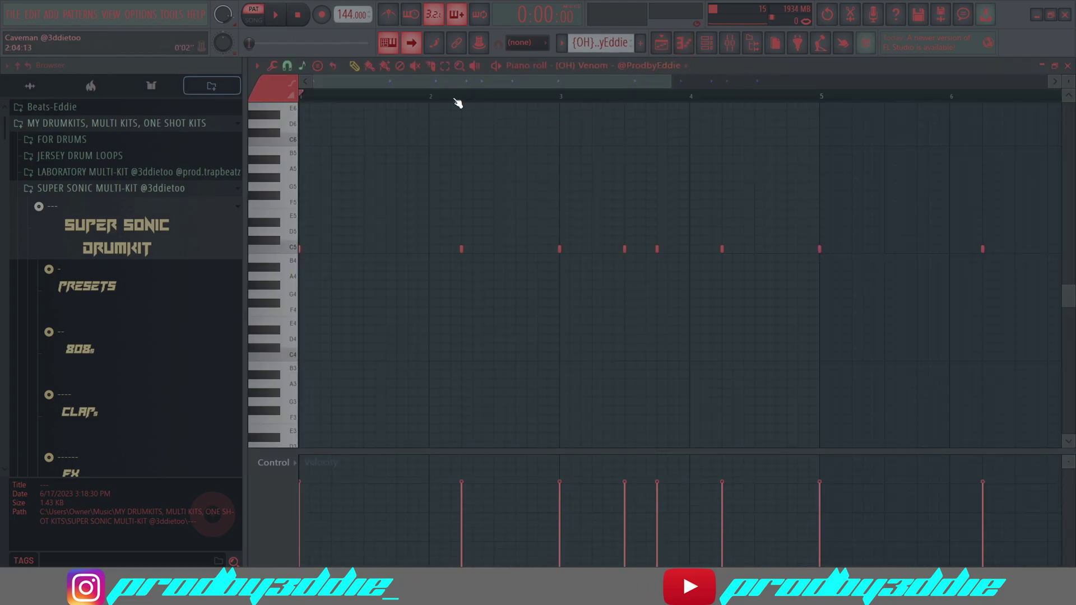
{"action": "key", "text": "space"}
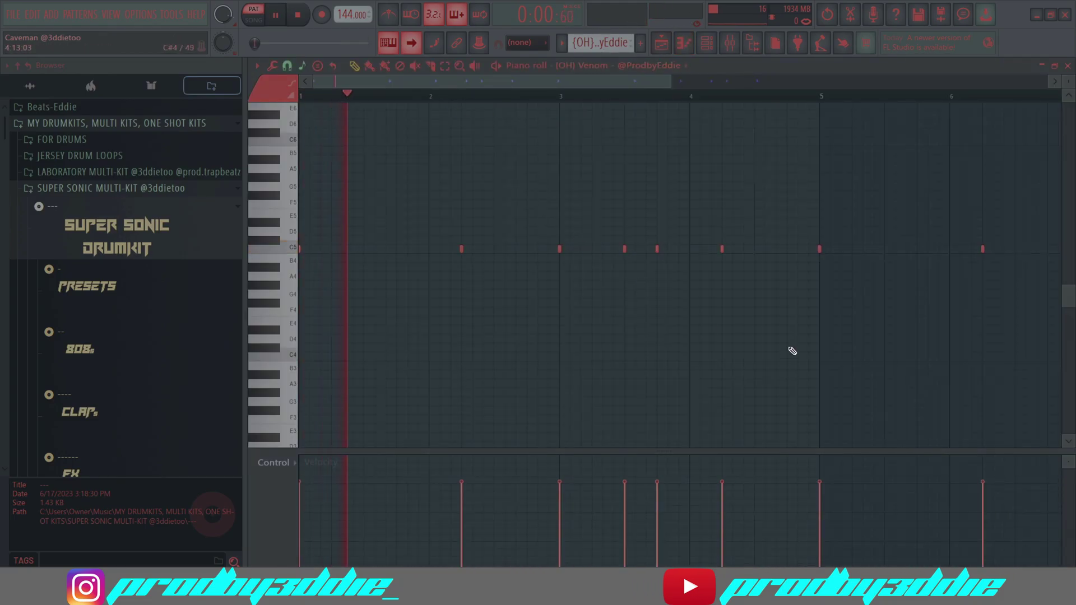
{"action": "left_click", "coordinate": [729, 42]}
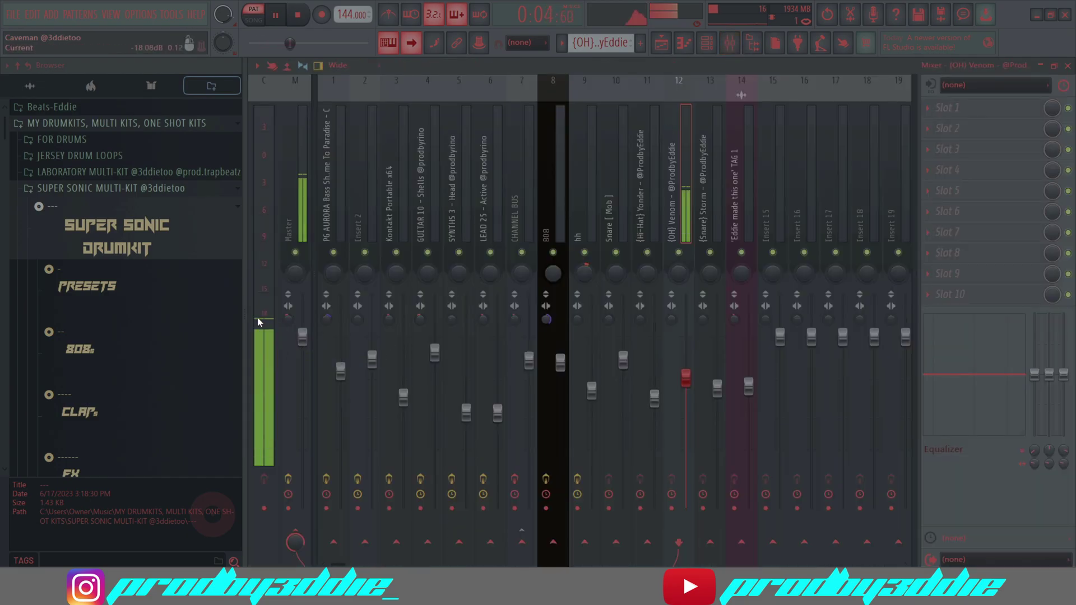
{"action": "key", "text": "space"}
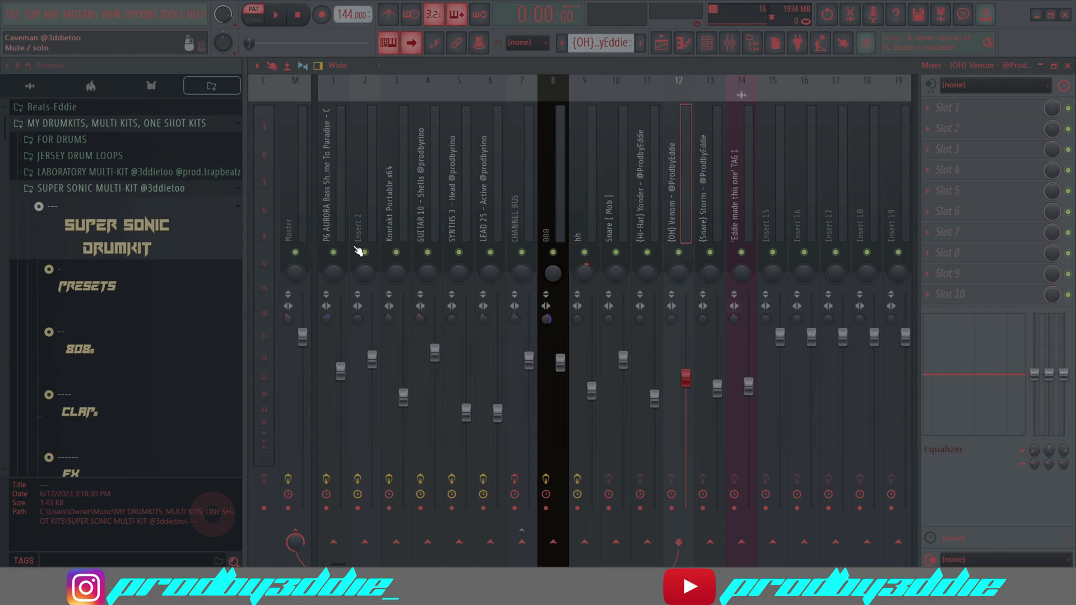
- Play the {Snare} Storm pattern on insert 13, then compare it with the Snare [ Mob ] insert
{"action": "key", "text": "Right"}
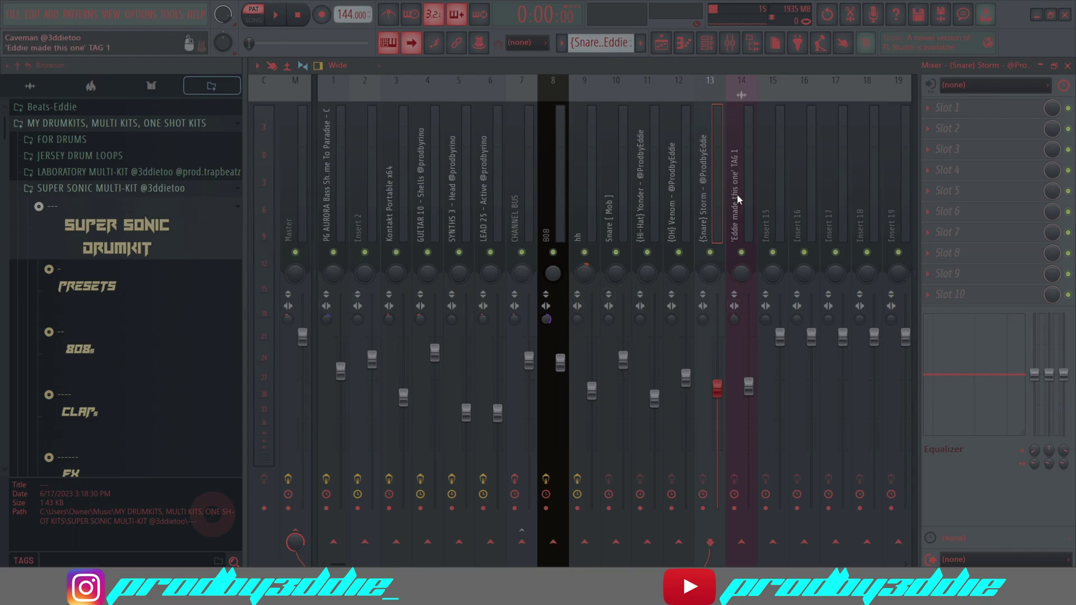
{"action": "left_click", "coordinate": [692, 48]}
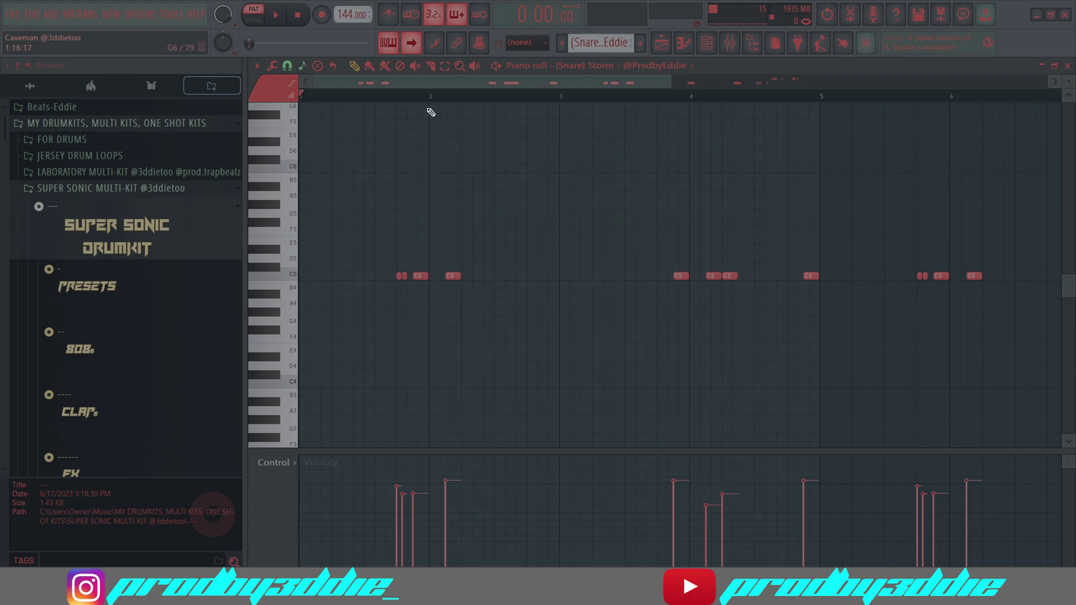
{"action": "key", "text": "space"}
{"action": "left_click", "coordinate": [730, 43]}
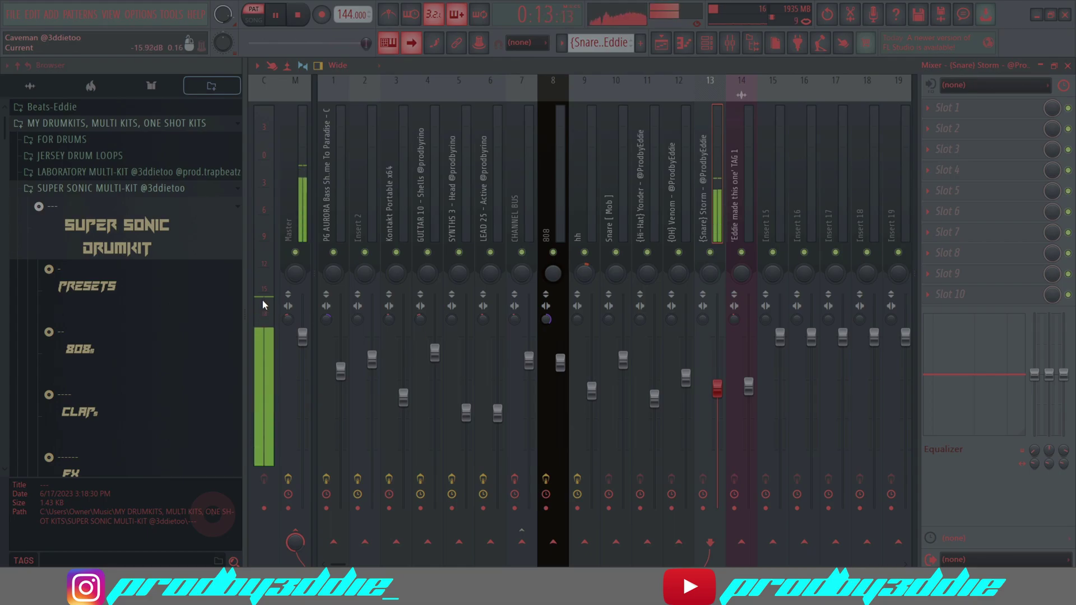
{"action": "key", "text": "space"}
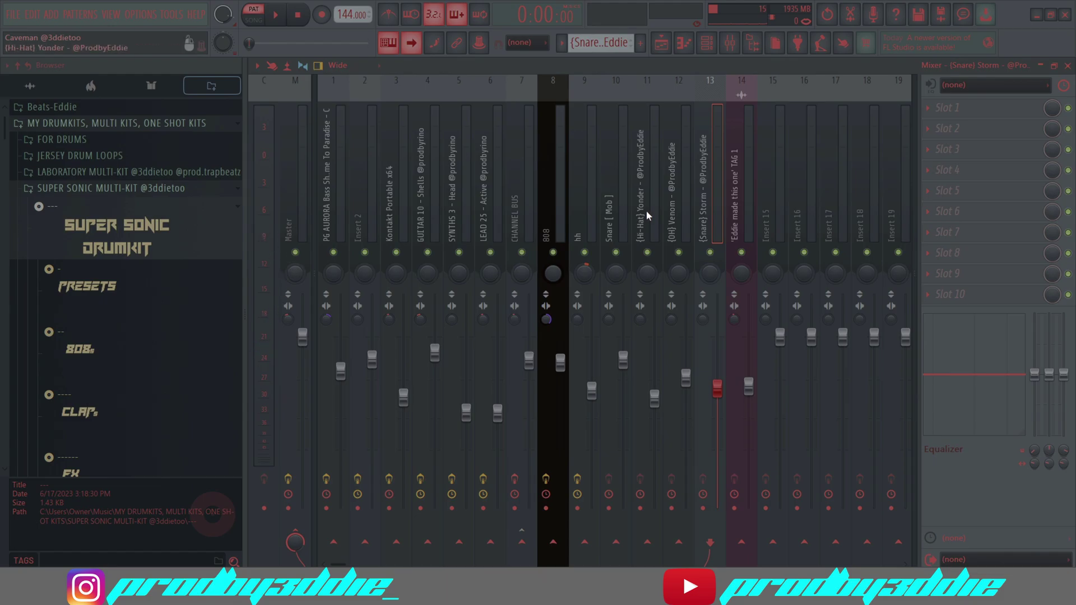
{"action": "left_click", "coordinate": [617, 213]}
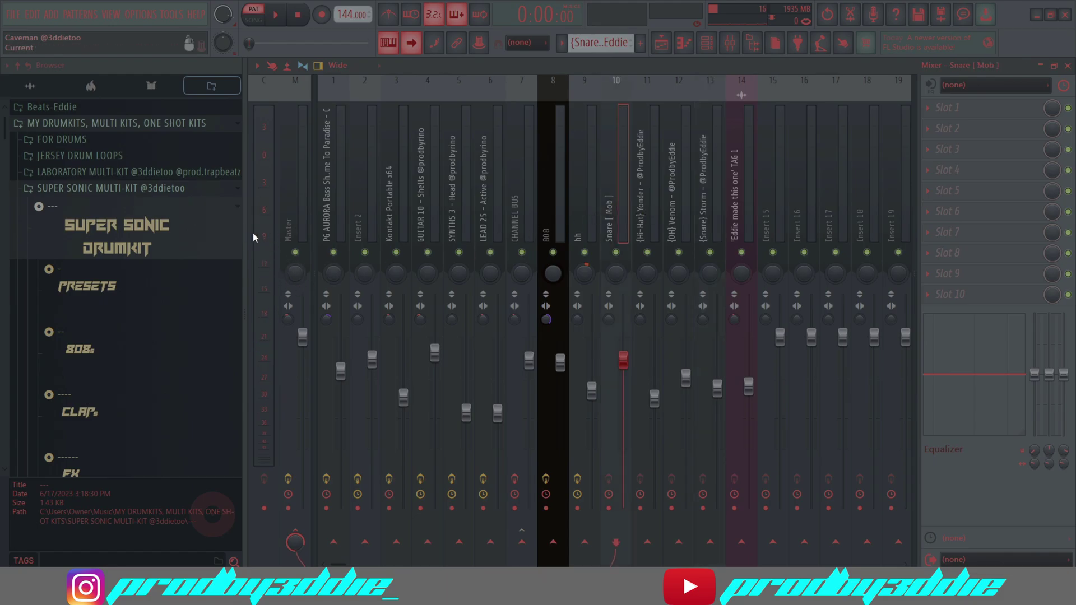
{"action": "key", "text": "Right"}
{"action": "key", "text": "Right"}
{"action": "key", "text": "Right"}
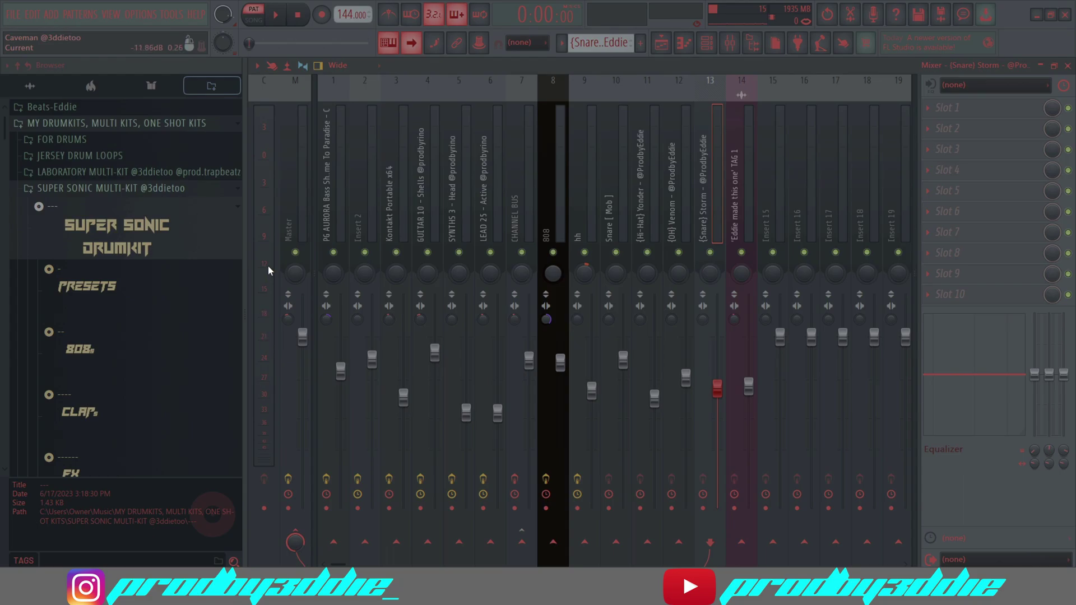
- In the playlist, solo then unsolo Track 11 and mute Track 15 holding the -3.5dB tag
{"action": "left_click", "coordinate": [661, 37]}
{"action": "right_click", "coordinate": [430, 370]}
{"action": "left_click", "coordinate": [444, 379]}
{"action": "right_click", "coordinate": [425, 371]}
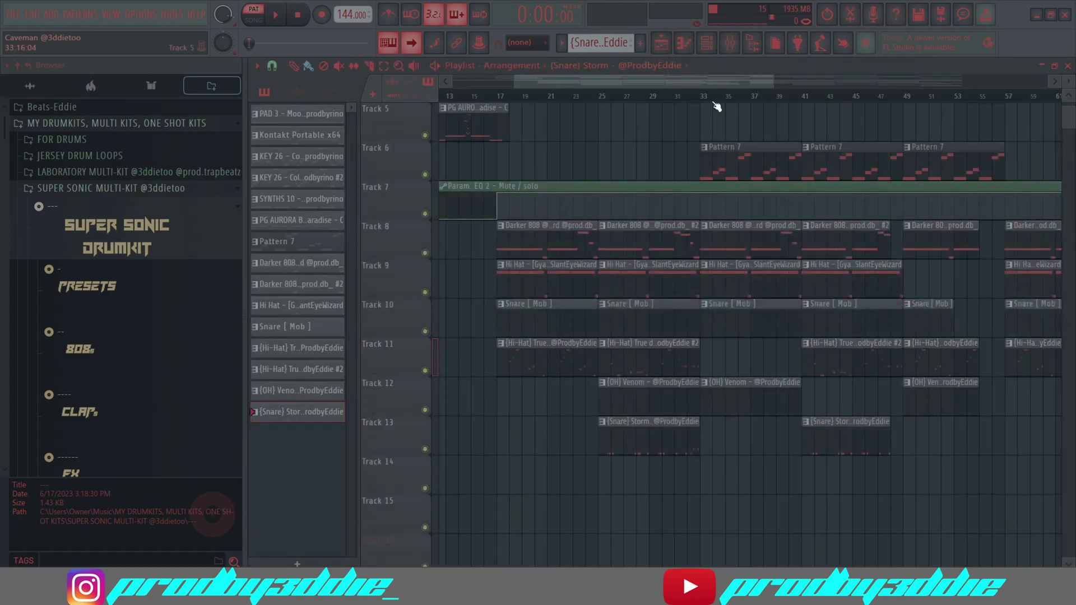
{"action": "scroll", "coordinate": [708, 77], "scroll_direction": "down", "scroll_amount": 5}
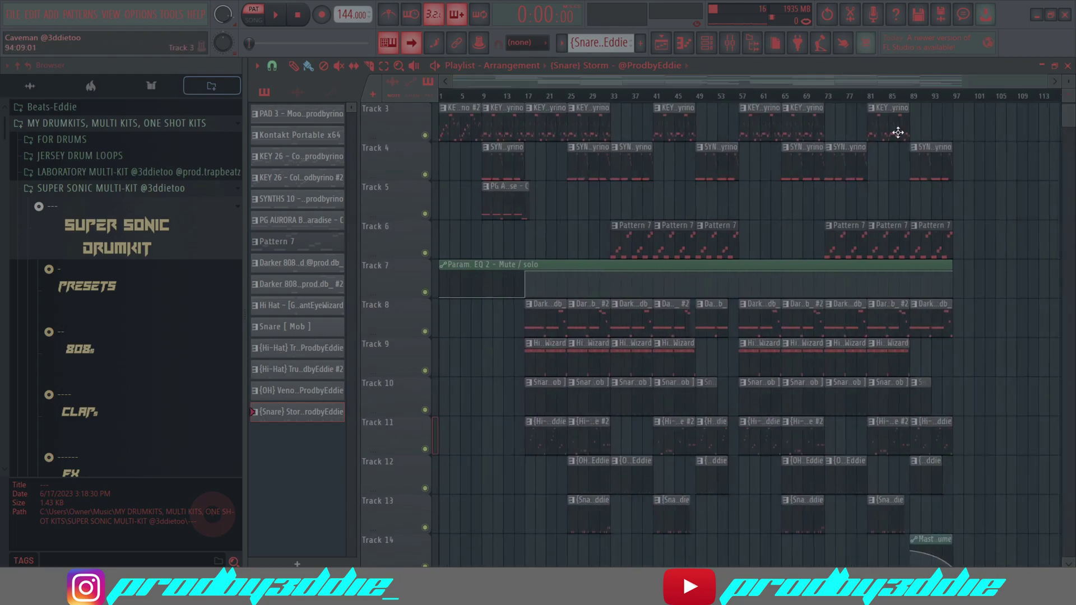
{"action": "scroll", "coordinate": [468, 247], "scroll_direction": "down", "scroll_amount": 6}
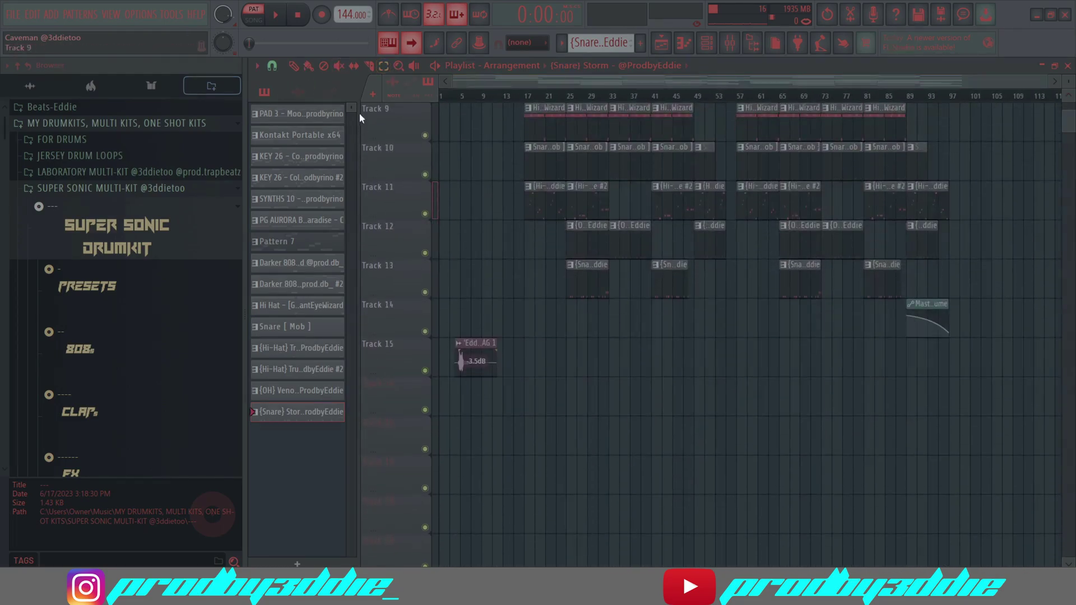
{"action": "left_click", "coordinate": [425, 371]}
{"action": "scroll", "coordinate": [935, 387], "scroll_direction": "up", "scroll_amount": 2}
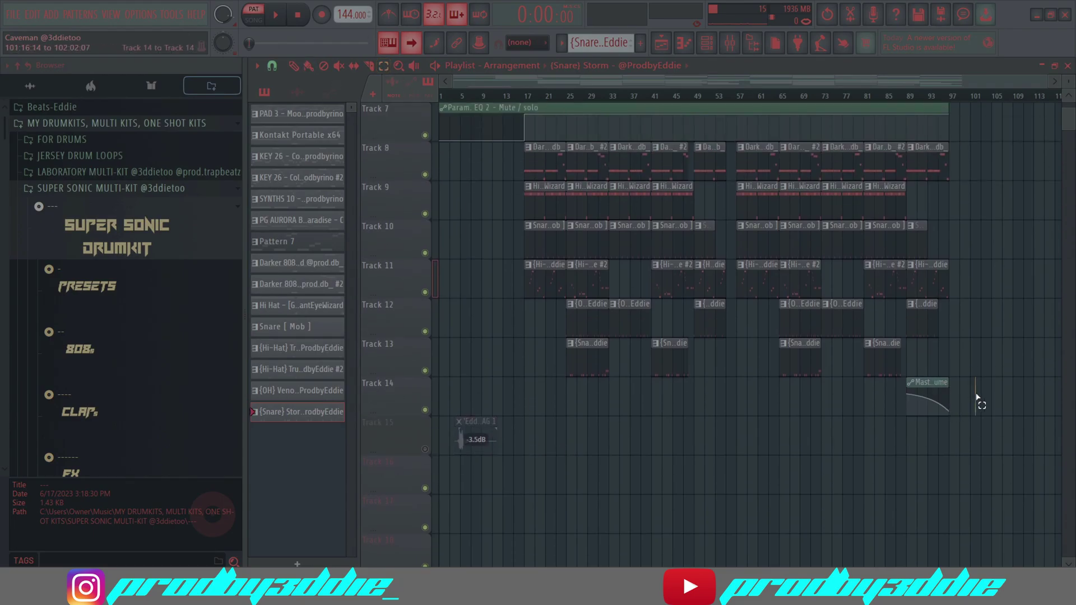
- Select all playlist clips, deselect them, then reselect with a marquee drag
{"action": "key", "text": "ctrl+a"}
{"action": "scroll", "coordinate": [953, 364], "scroll_direction": "up", "scroll_amount": 6}
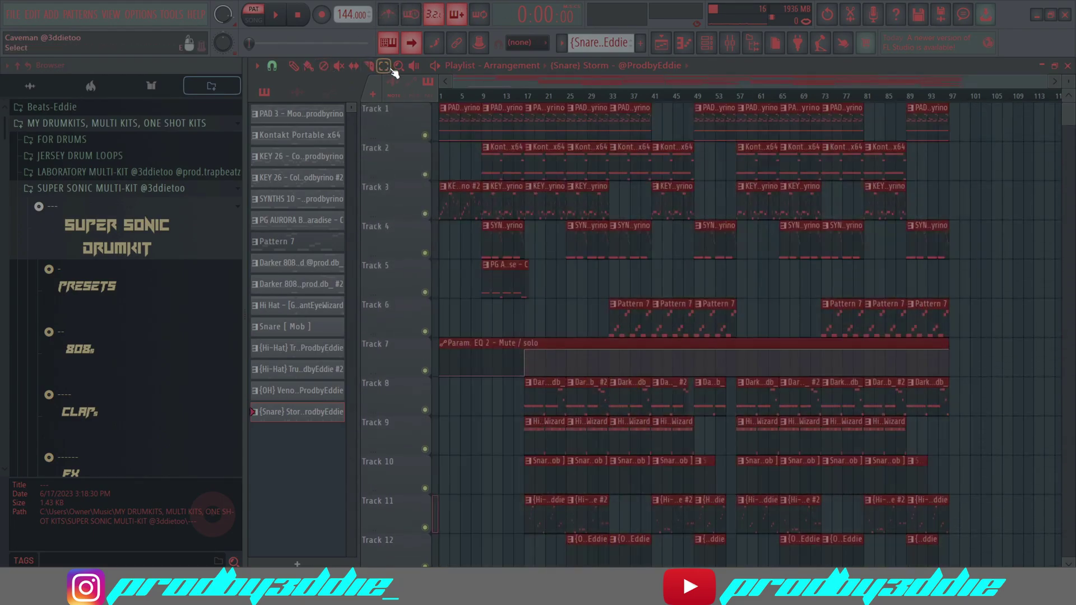
{"action": "scroll", "coordinate": [894, 300], "scroll_direction": "down", "scroll_amount": 7}
{"action": "left_click", "coordinate": [959, 387]}
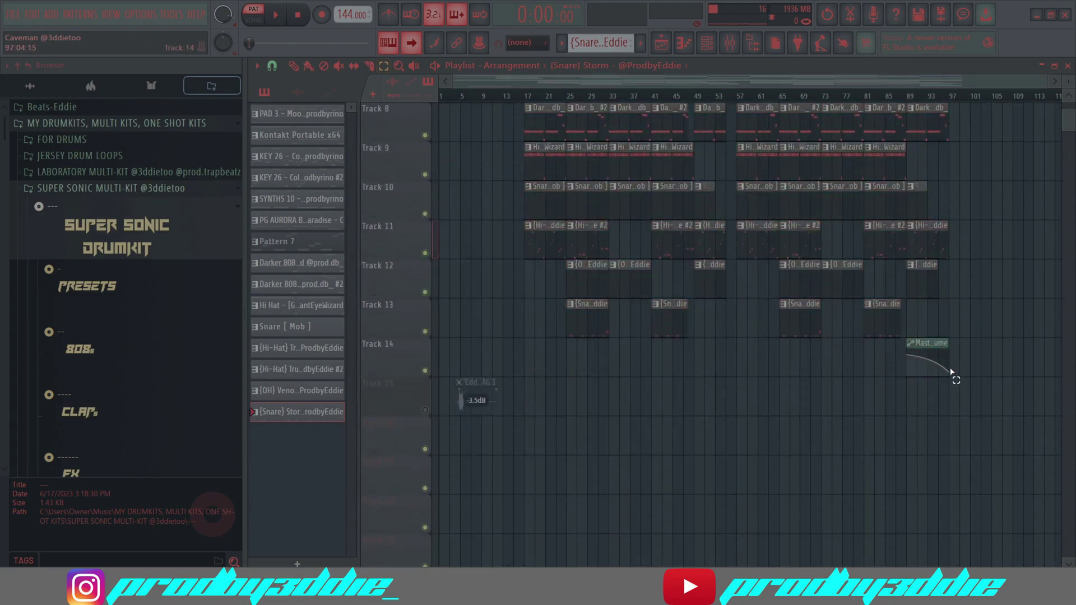
{"action": "key", "text": "ctrl+a"}
{"action": "scroll", "coordinate": [933, 336], "scroll_direction": "up", "scroll_amount": 7}
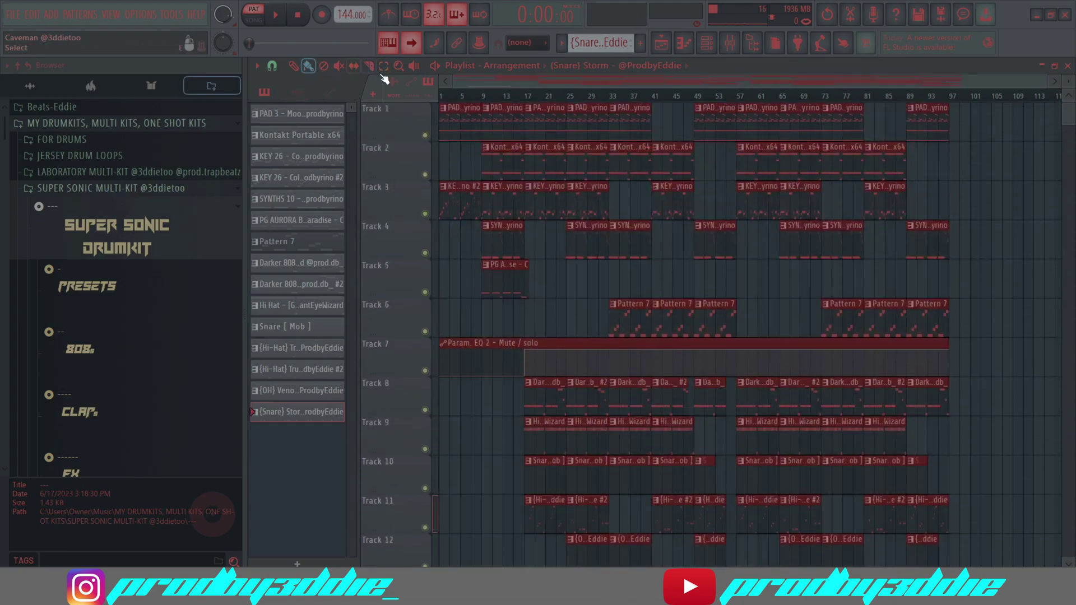
{"action": "scroll", "coordinate": [915, 336], "scroll_direction": "down", "scroll_amount": 6}
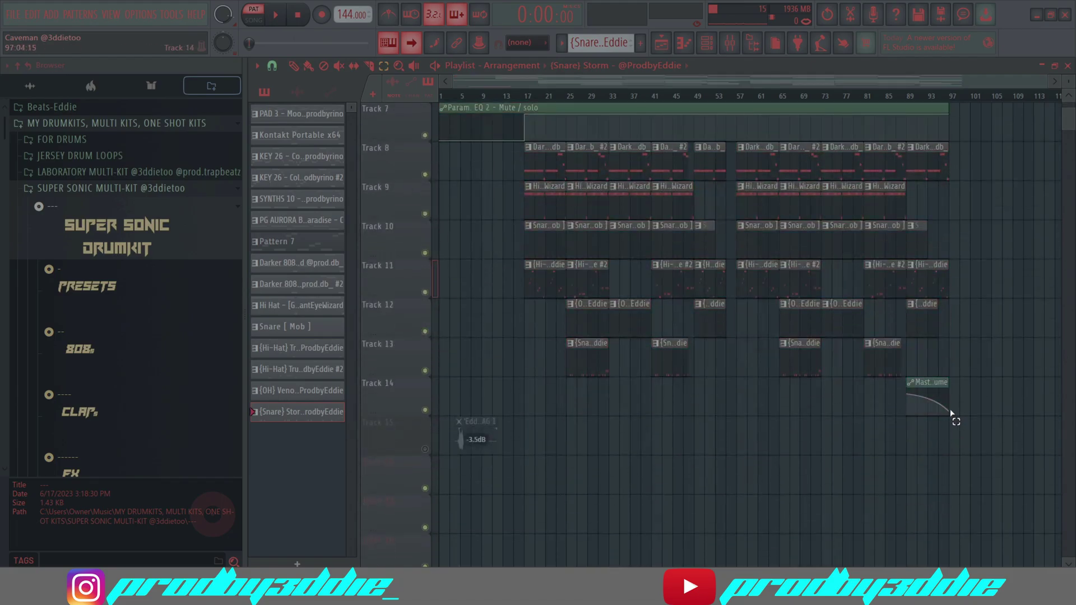
{"action": "left_click_drag", "start_coordinate": [953, 419], "coordinate": [235, 33]}
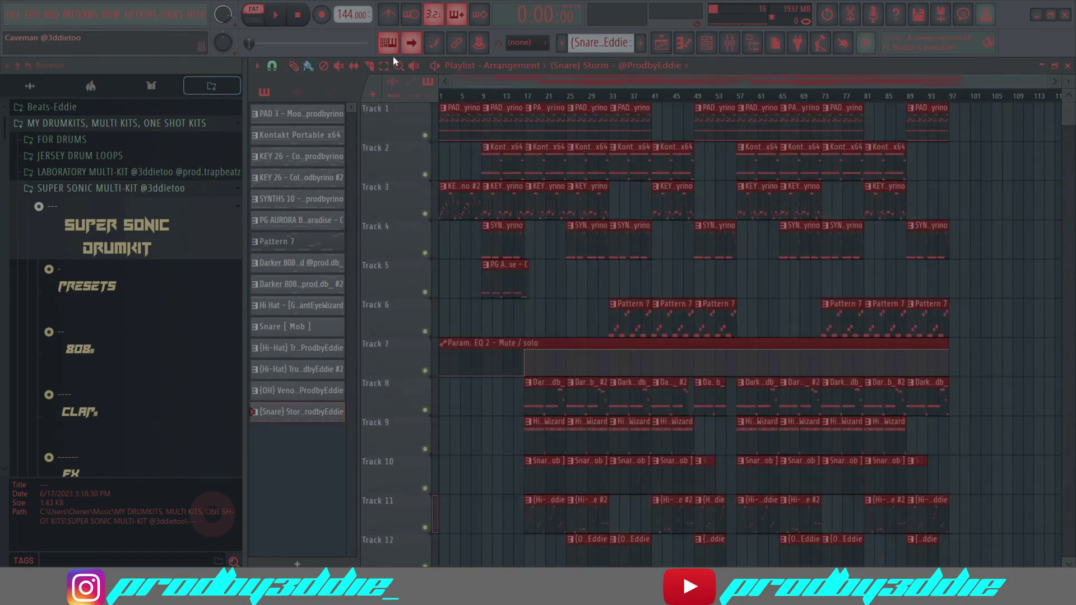
{"action": "scroll", "coordinate": [862, 366], "scroll_direction": "down", "scroll_amount": 4}
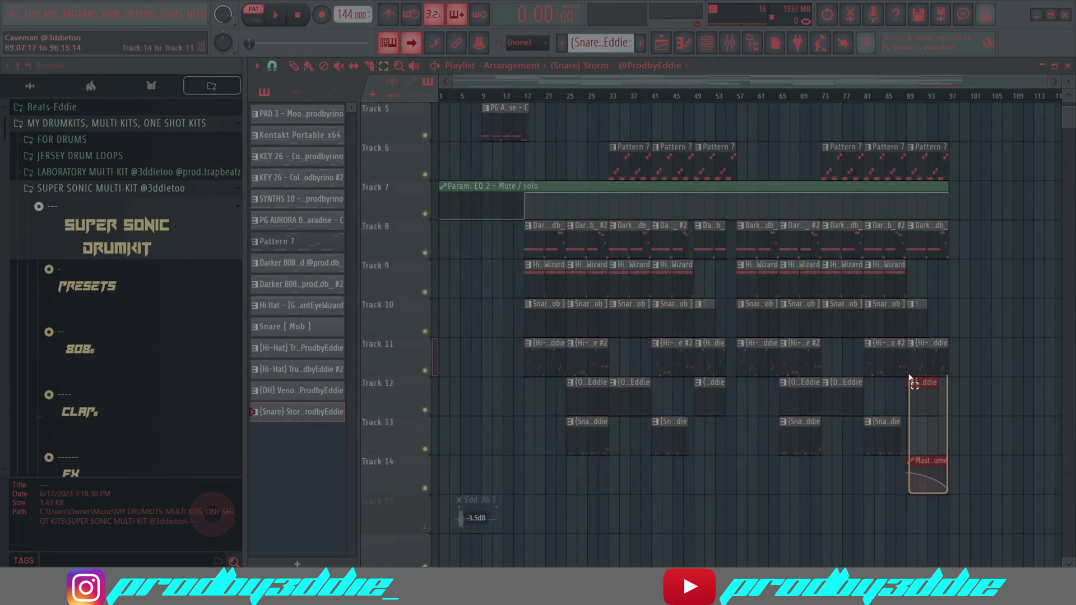
{"action": "scroll", "coordinate": [893, 339], "scroll_direction": "up", "scroll_amount": 4}
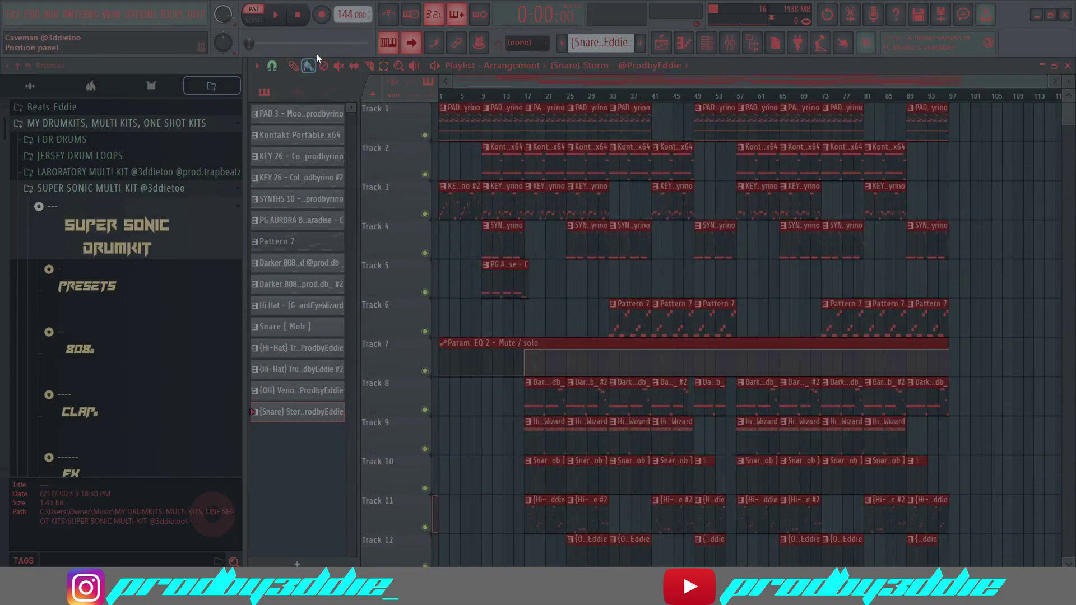
- Reselect clips from Track 14 up to Track 1, undo a stray Track 5 clip, and select all
{"action": "left_click", "coordinate": [567, 281]}
{"action": "scroll", "coordinate": [852, 353], "scroll_direction": "down", "scroll_amount": 5}
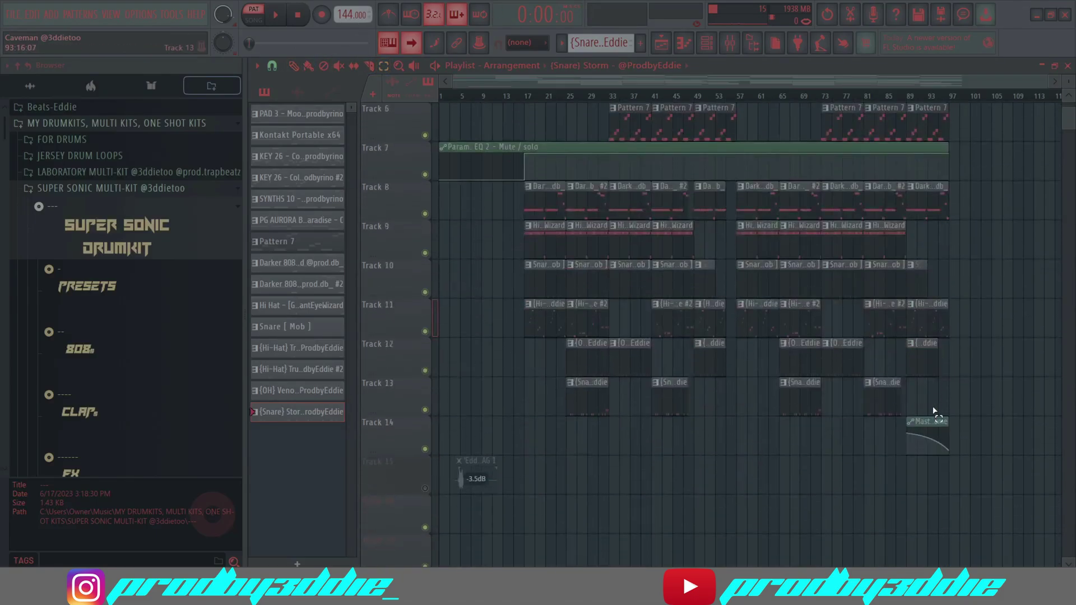
{"action": "key", "text": "ctrl+a"}
{"action": "scroll", "coordinate": [951, 430], "scroll_direction": "up", "scroll_amount": 5}
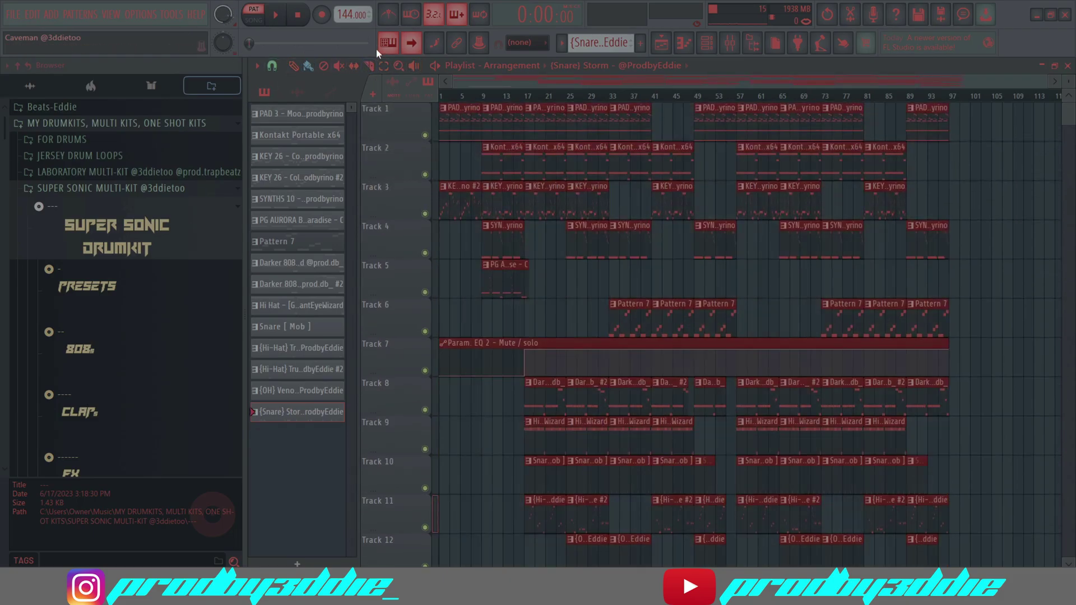
{"action": "scroll", "coordinate": [929, 401], "scroll_direction": "down", "scroll_amount": 4}
{"action": "left_click_drag", "start_coordinate": [937, 457], "coordinate": [343, 3]}
{"action": "left_click", "coordinate": [688, 268]}
{"action": "key", "text": "ctrl+z"}
{"action": "key", "text": "ctrl+a"}
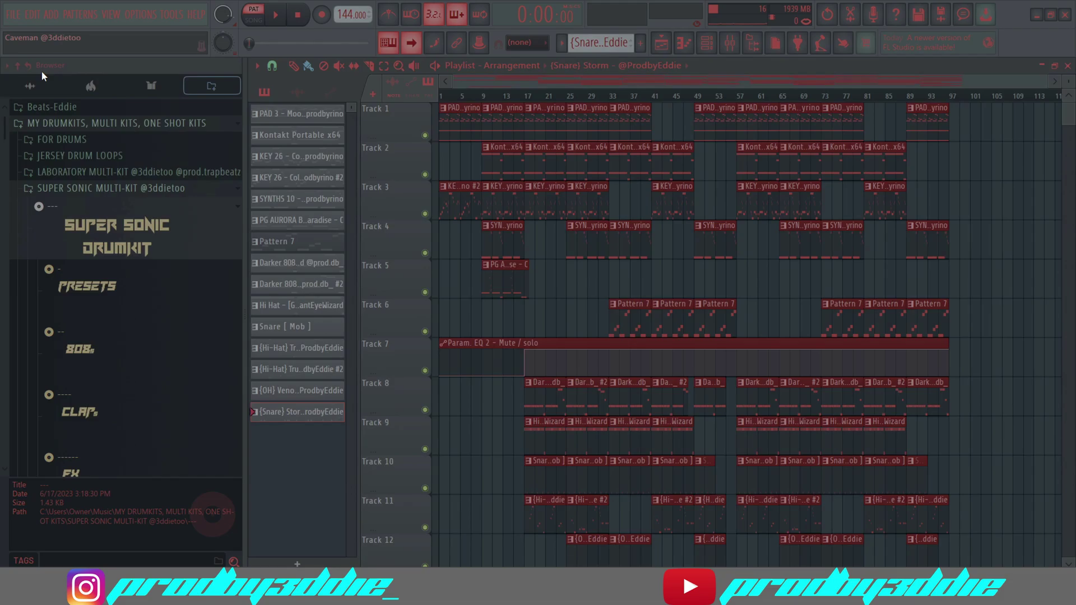